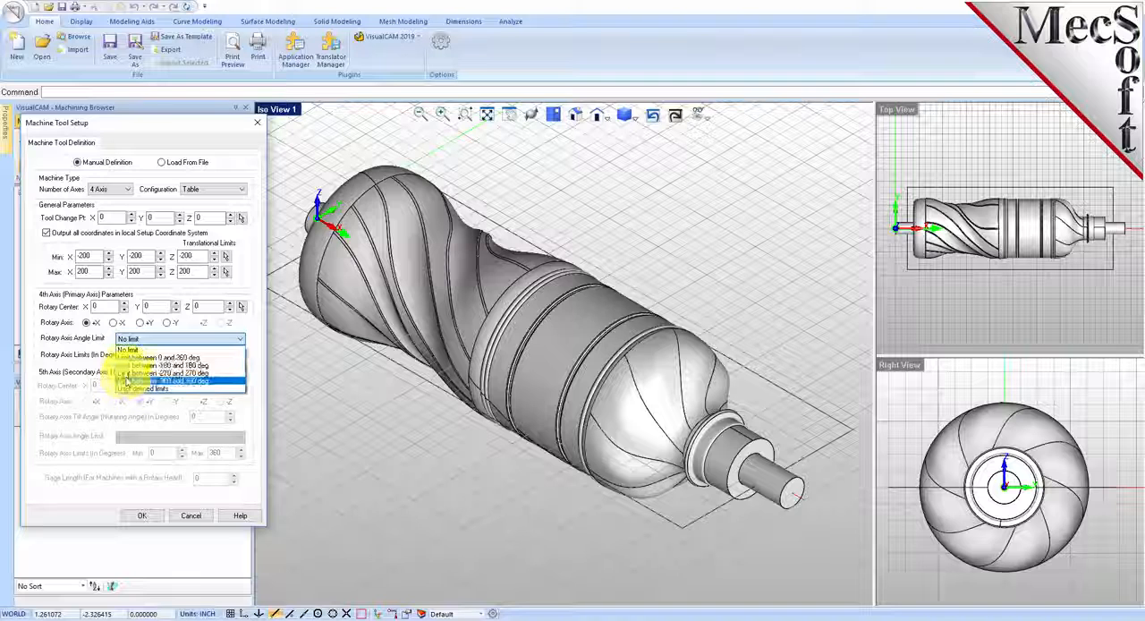
Step: Set the 4 axis machine's rotary axis angle limit to No limit and accept the machine tool setup
left_click(132, 355)
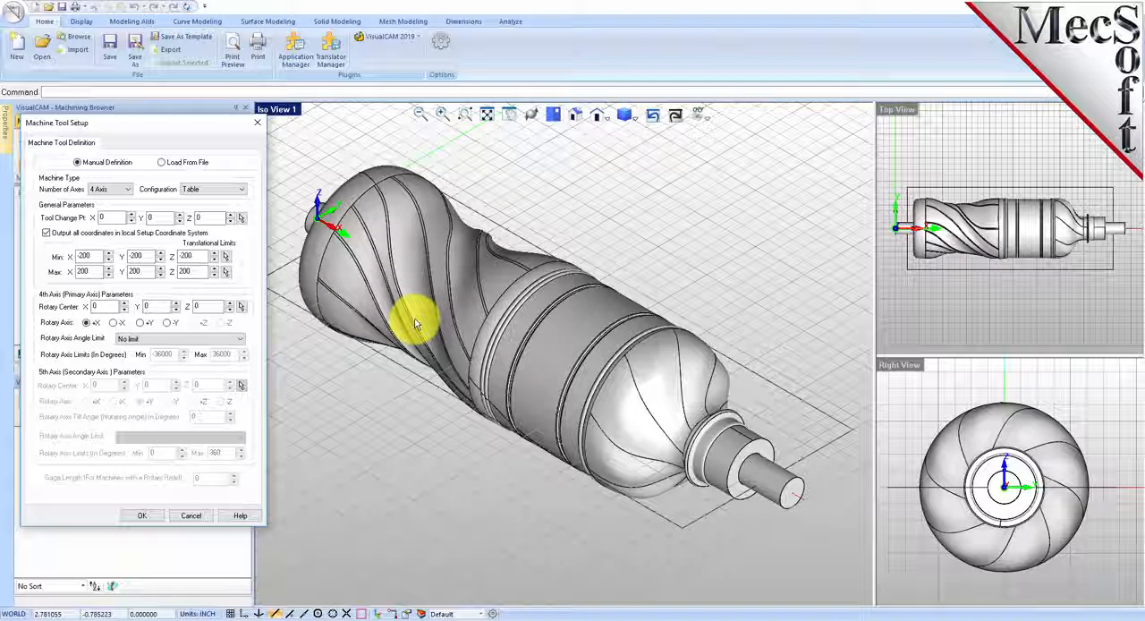
left_click(142, 515)
left_click(67, 204)
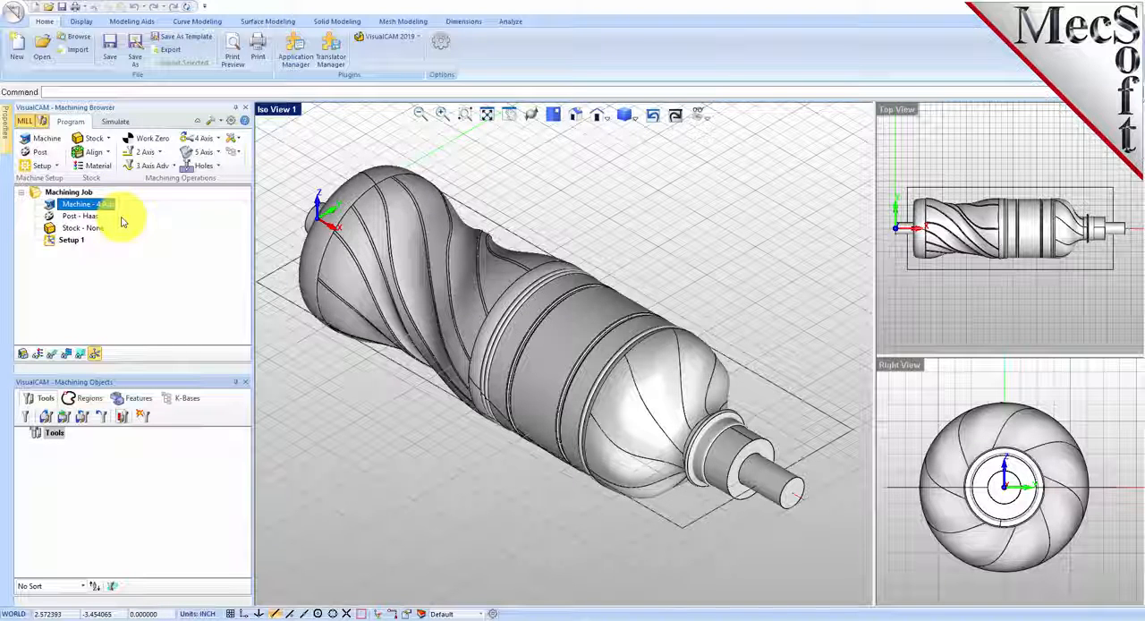
left_click(95, 209)
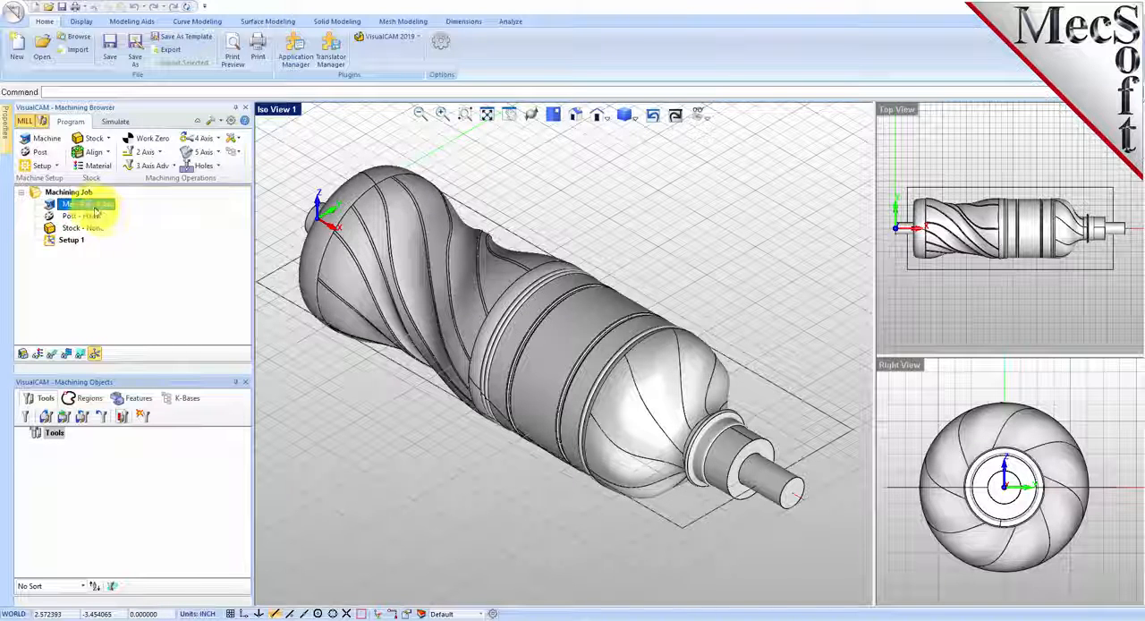
Step: Set the post-processor to Haas with the posted file extension nc and accept the posting options
left_click(48, 158)
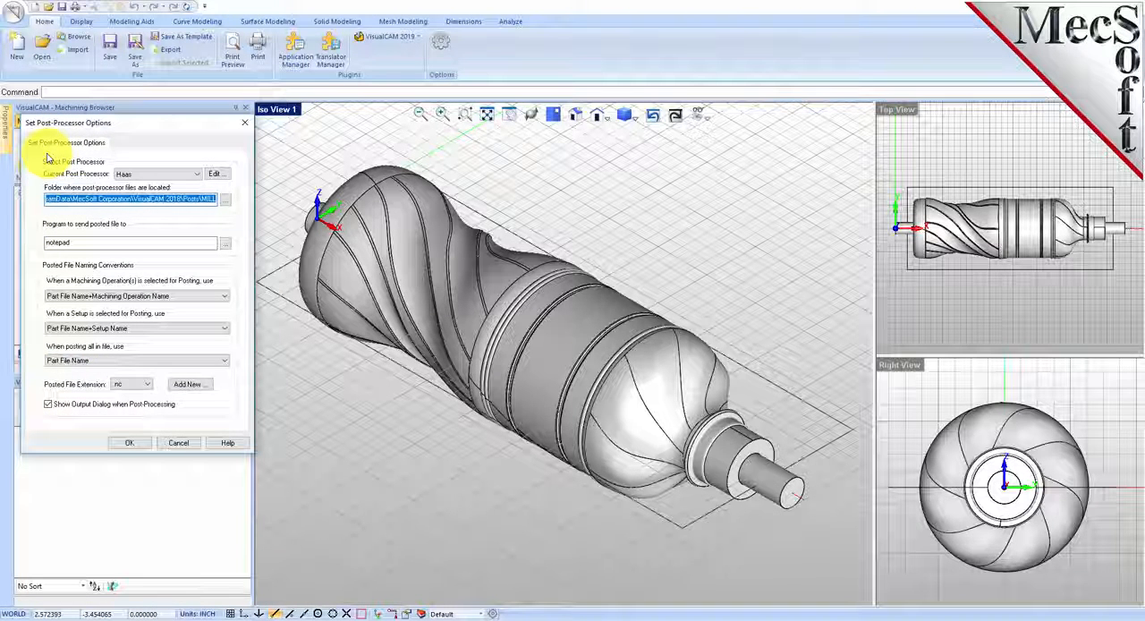
left_click(196, 173)
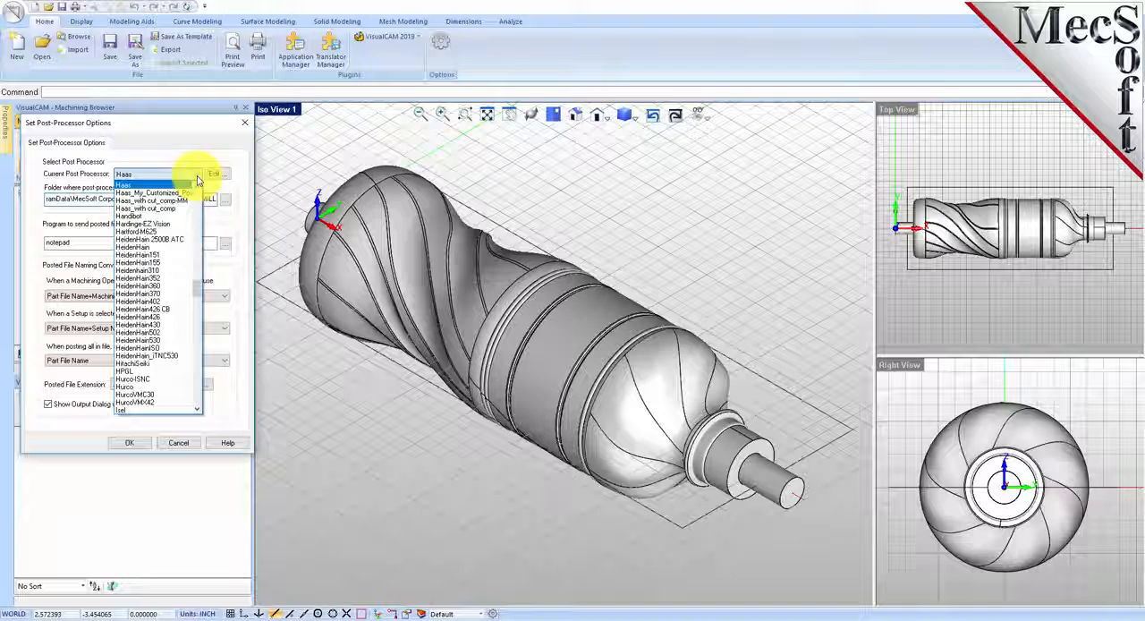
scroll(143, 291, "up", 2)
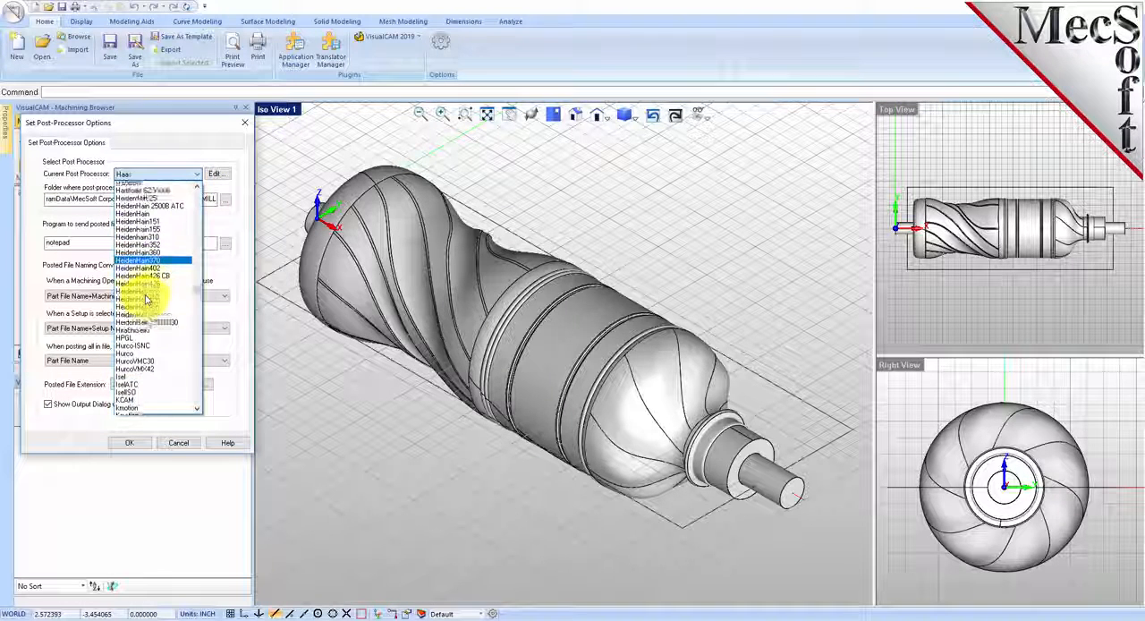
scroll(146, 300, "up", 3)
left_click(123, 304)
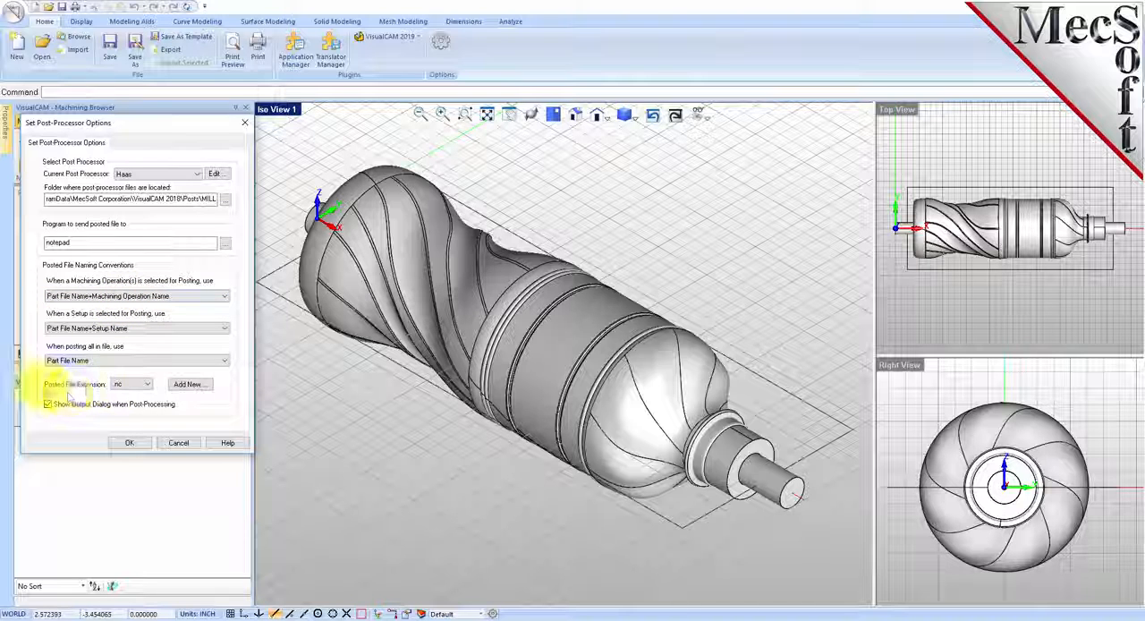
left_click(141, 384)
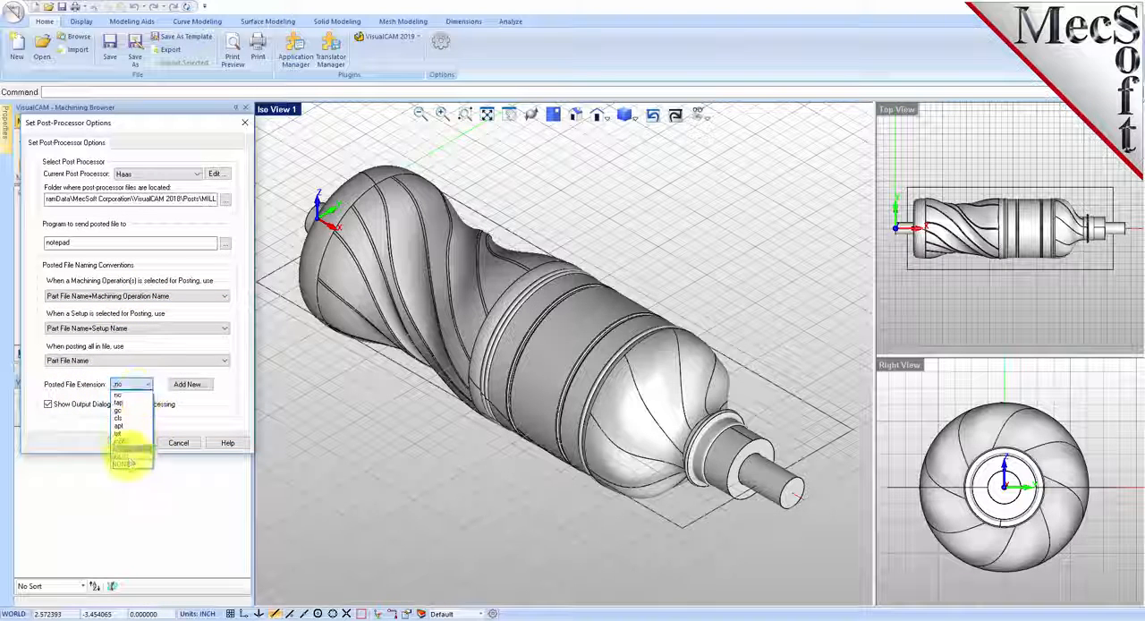
left_click(130, 395)
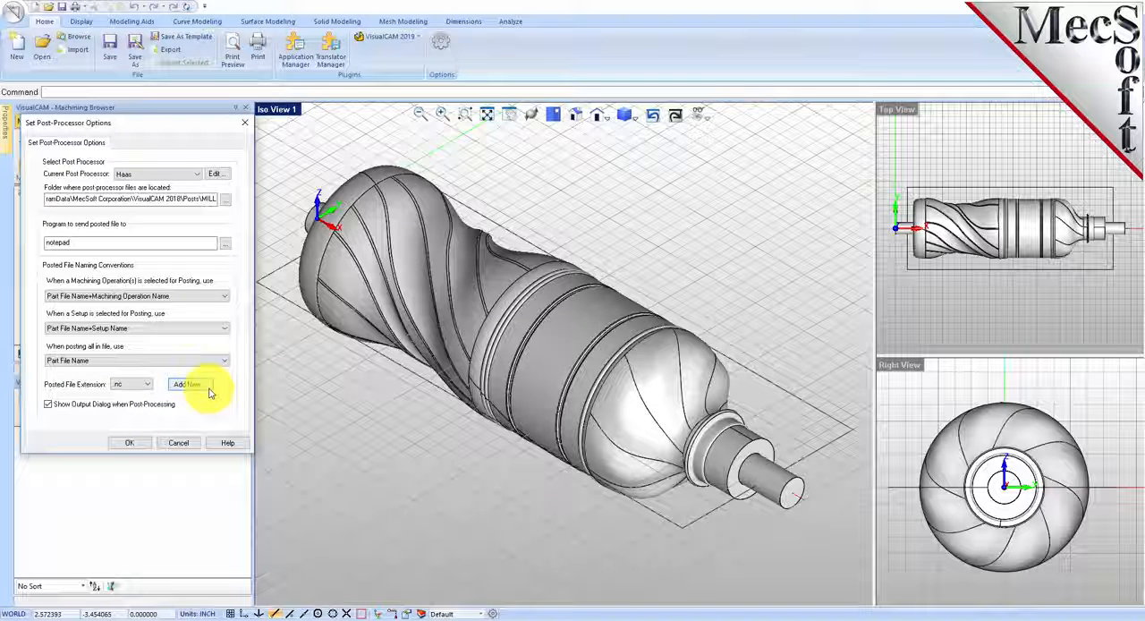
left_click(129, 442)
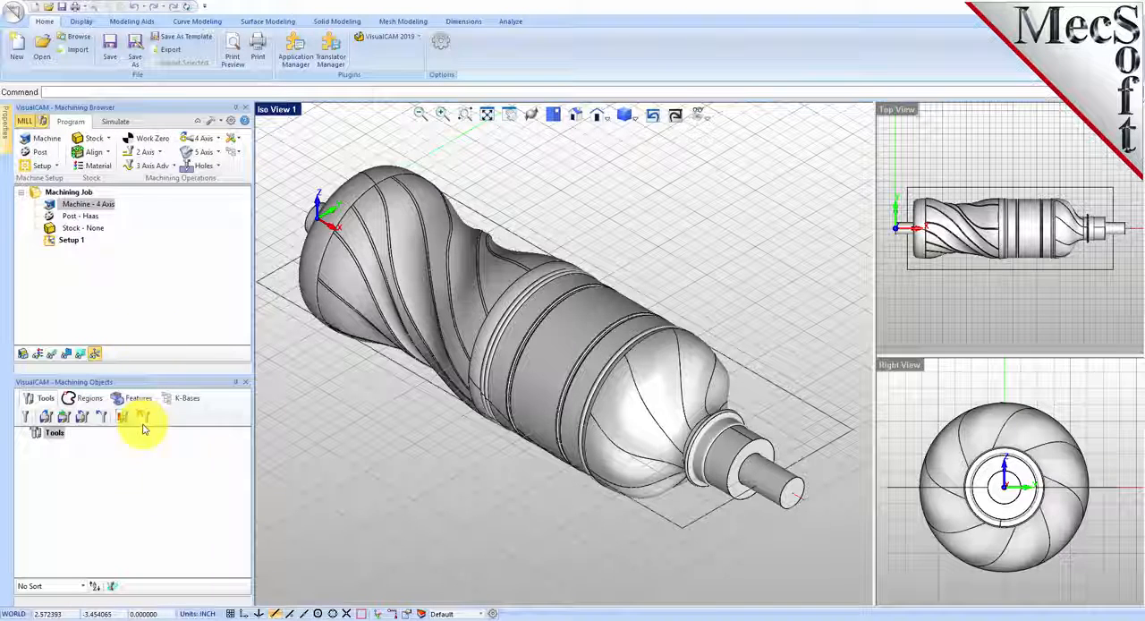
left_click(53, 216)
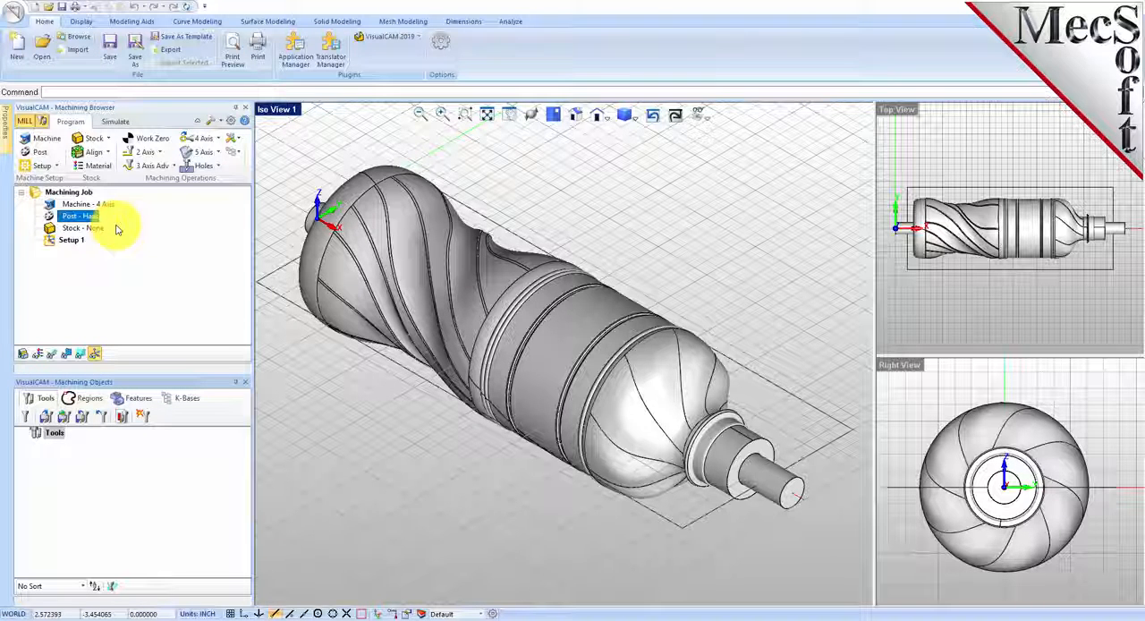
Step: Create a box stock around the bottle with width 3 and height 3, keeping the length at 9.75
left_click(49, 240)
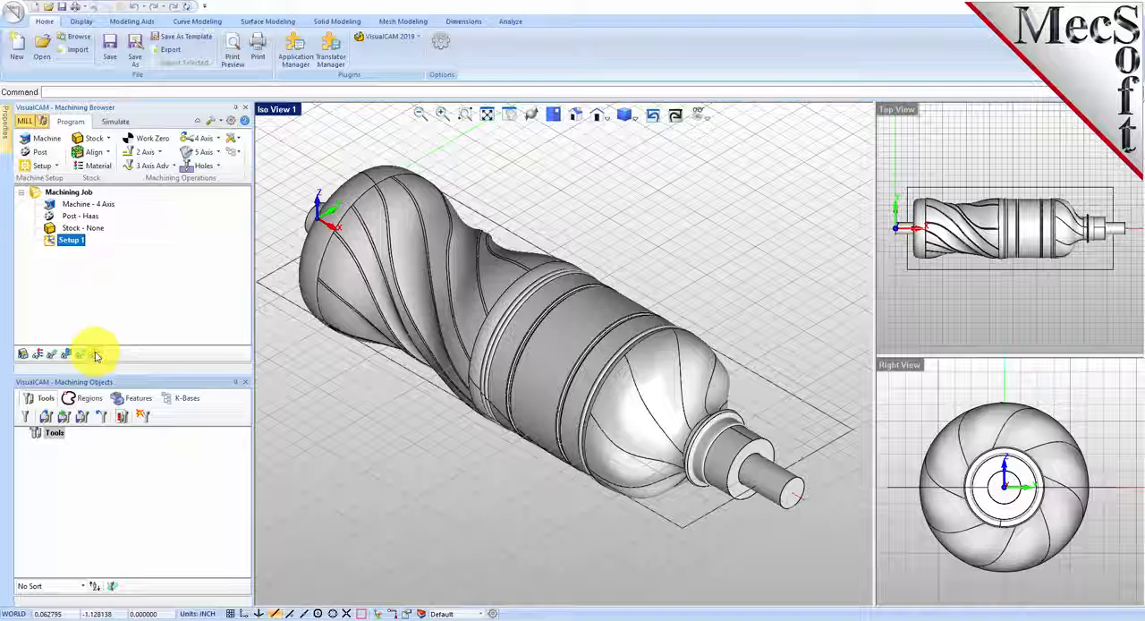
left_click(98, 138)
left_click(141, 160)
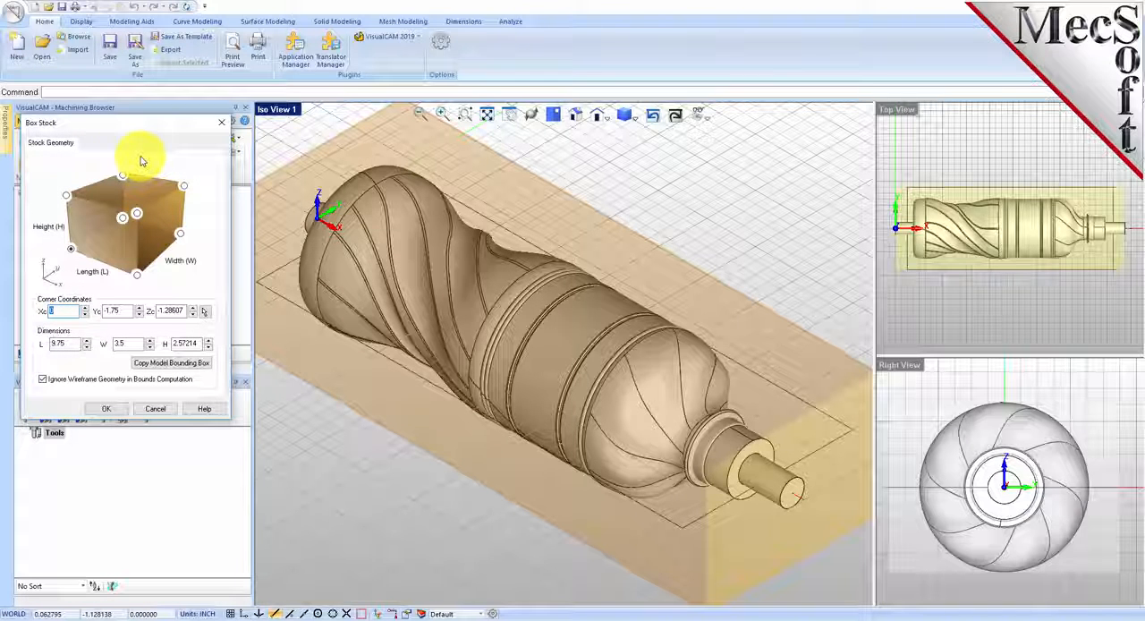
double_click(52, 344)
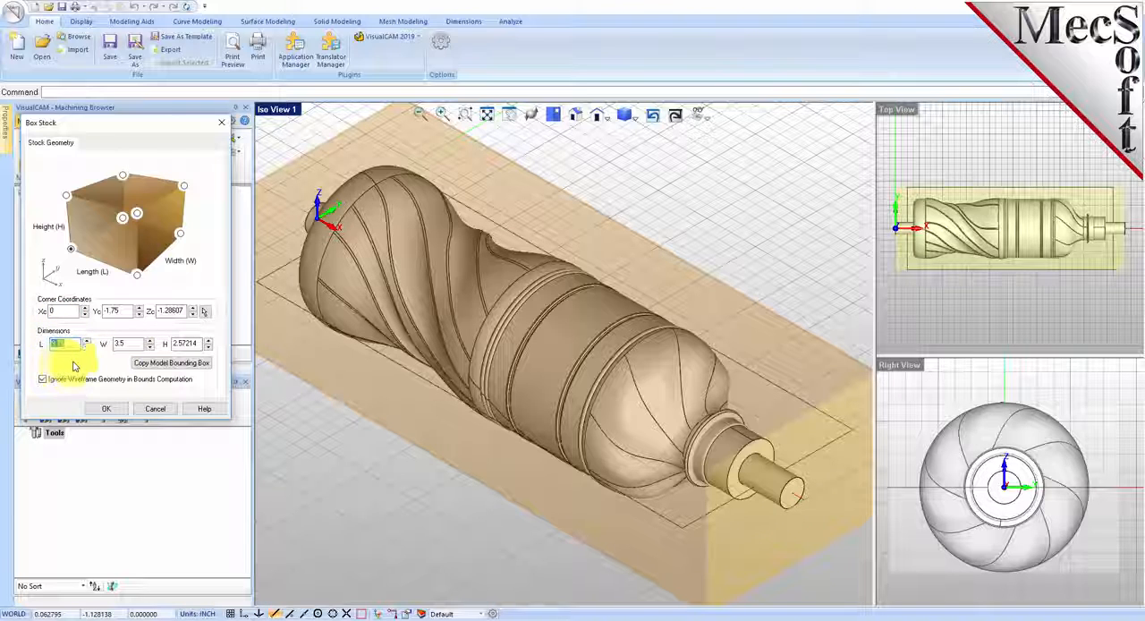
double_click(119, 346)
type("3")
double_click(202, 344)
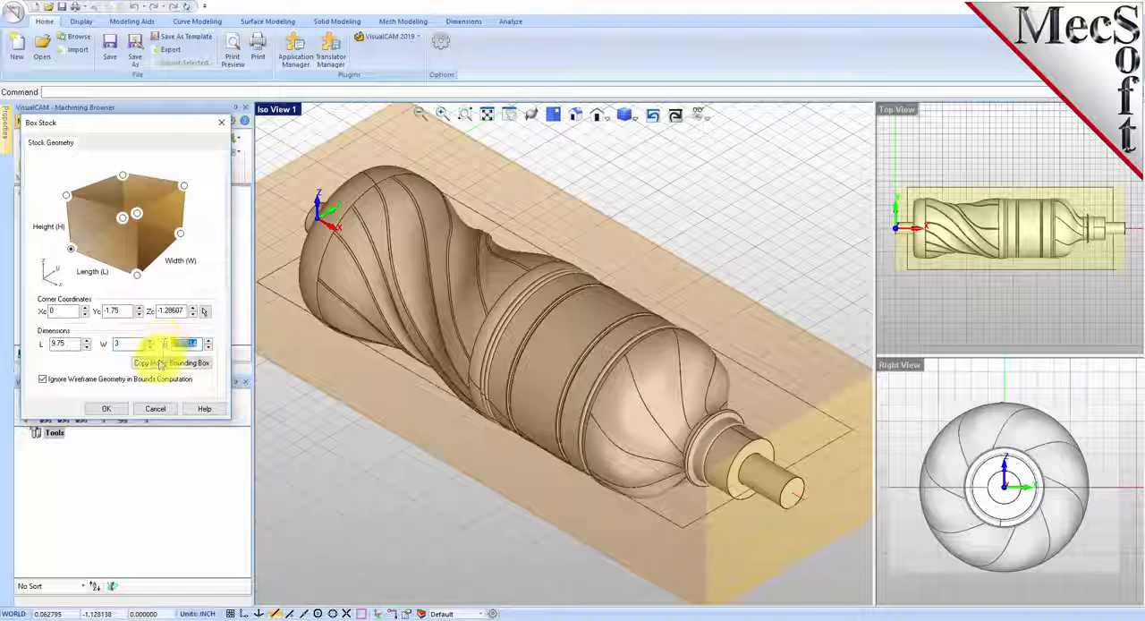
type("3")
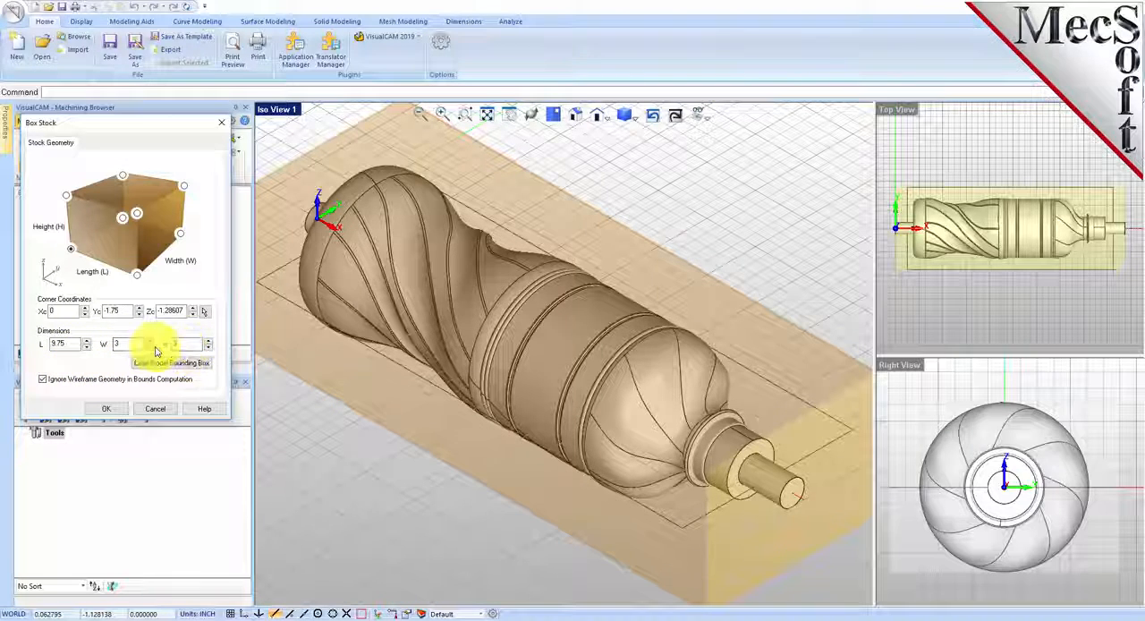
left_click(73, 250)
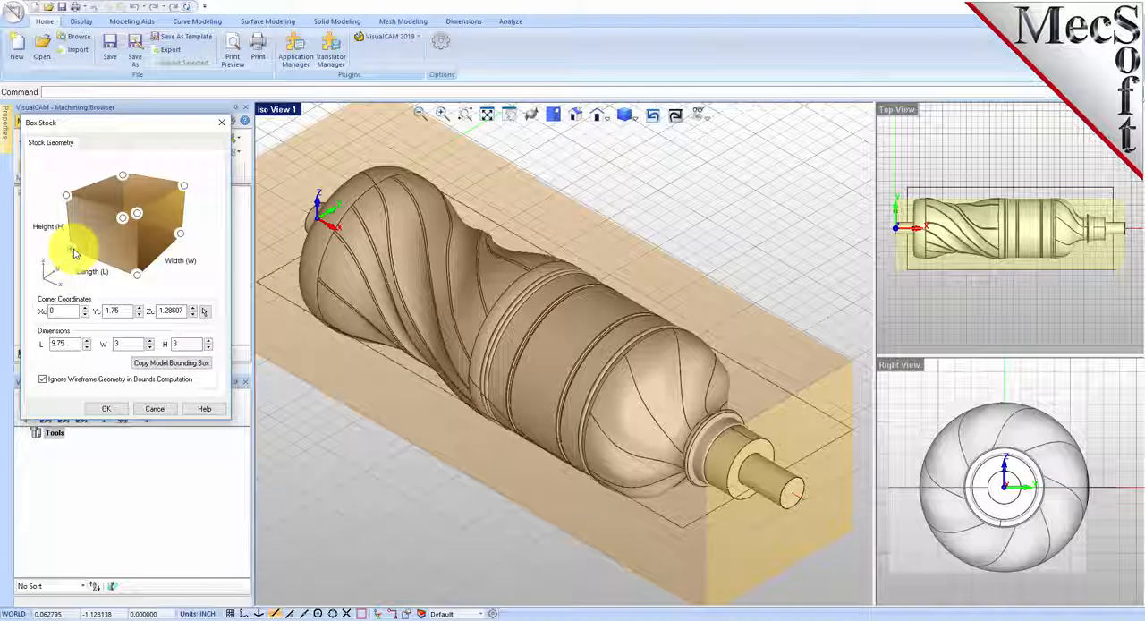
left_click(105, 408)
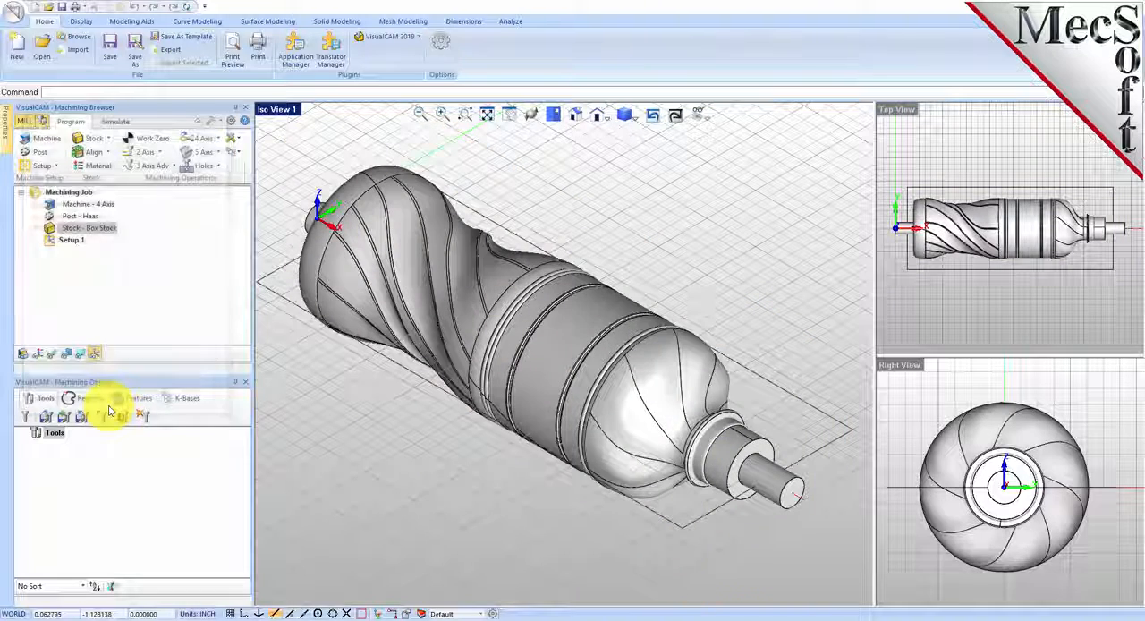
Step: Toggle the box stock's visibility, leaving the stock displayed around the bottle model
left_click(54, 228)
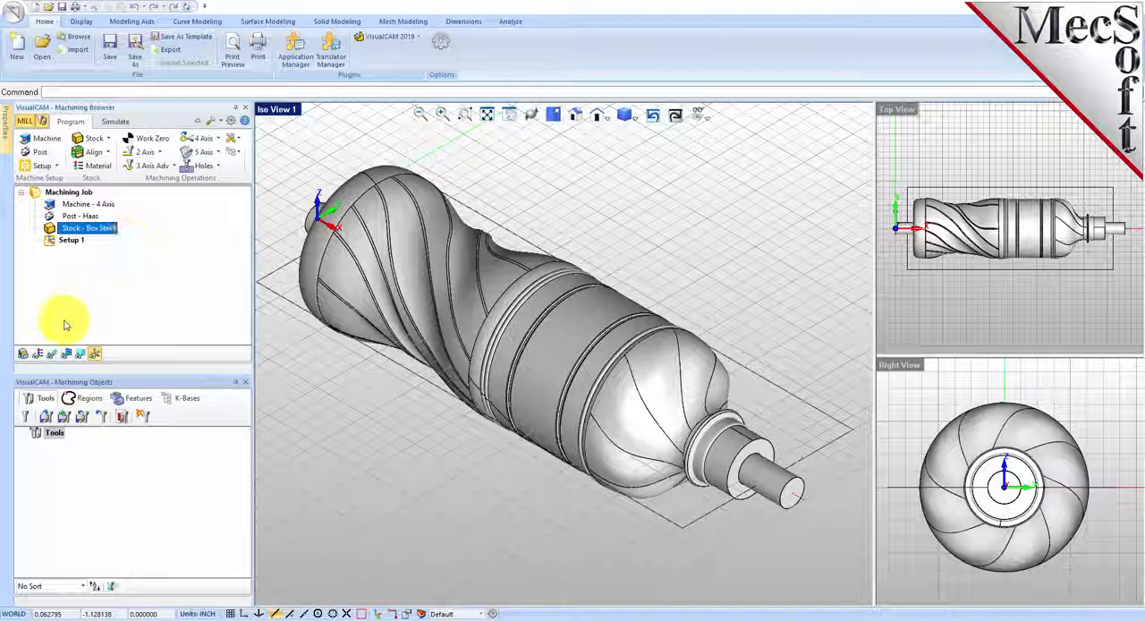
left_click(23, 354)
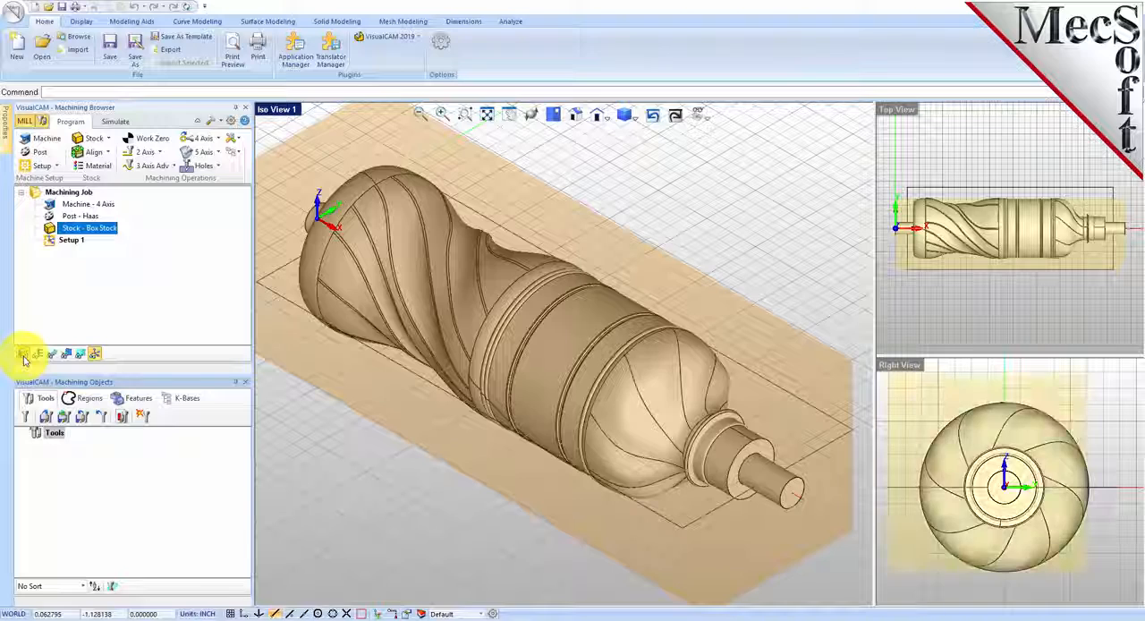
left_click(23, 354)
left_click(23, 355)
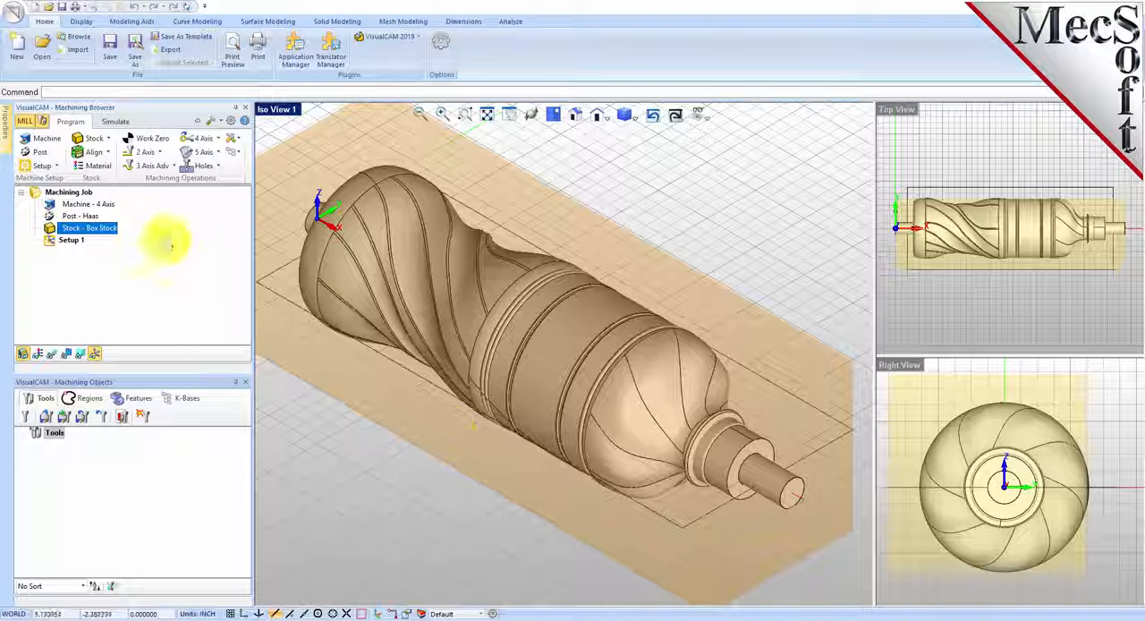
Step: Align the stock to the part with Center for both the Z and XY alignment
left_click(108, 156)
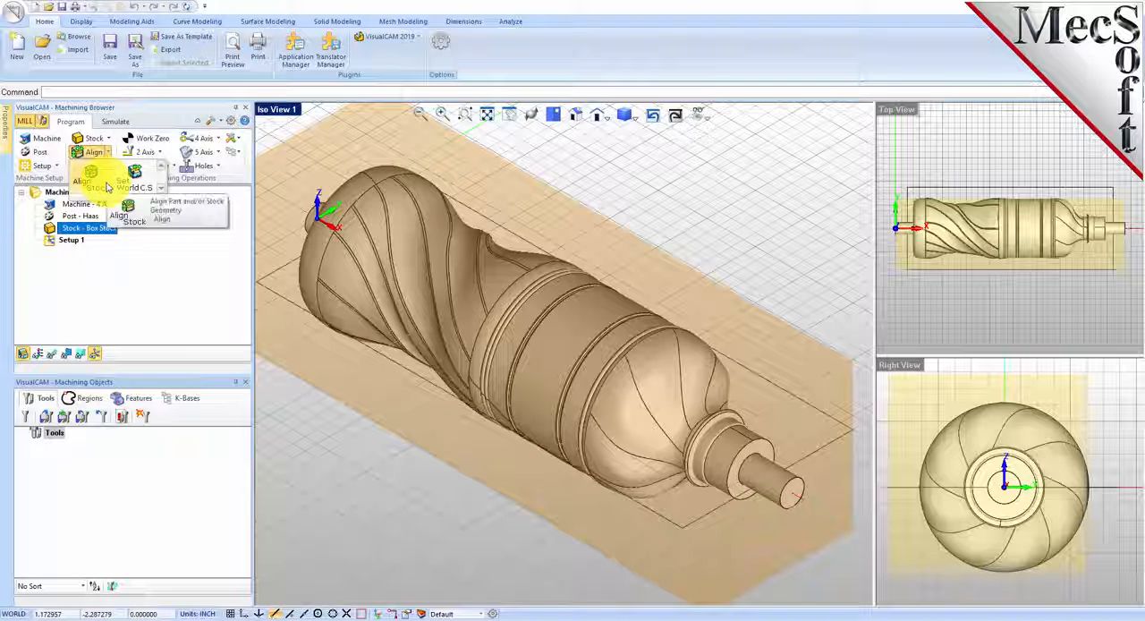
left_click(107, 186)
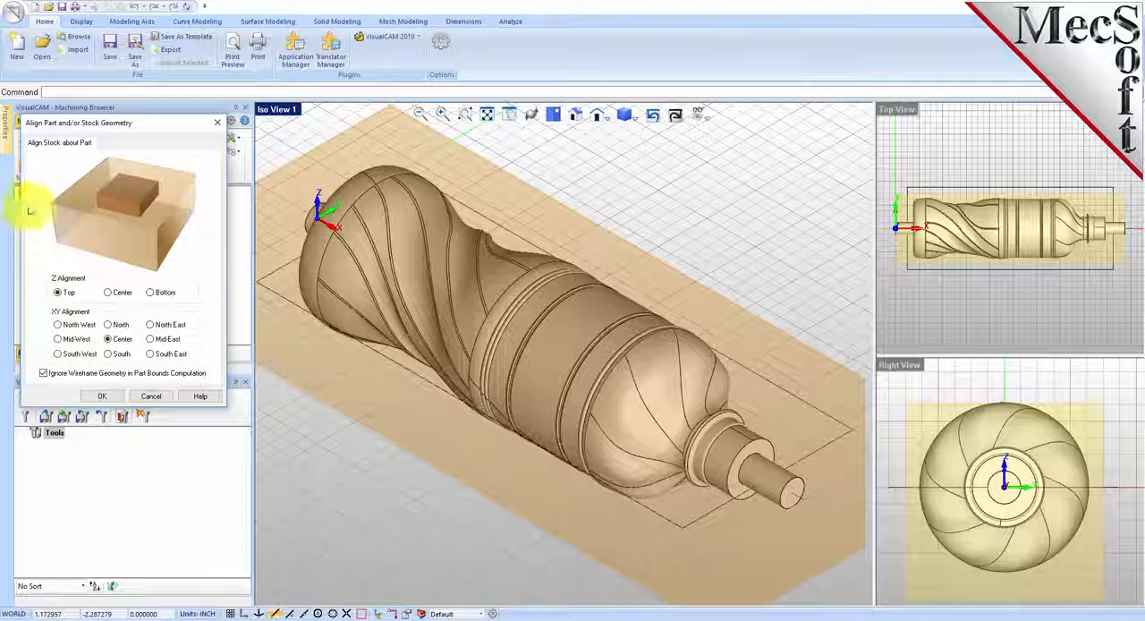
left_click(109, 292)
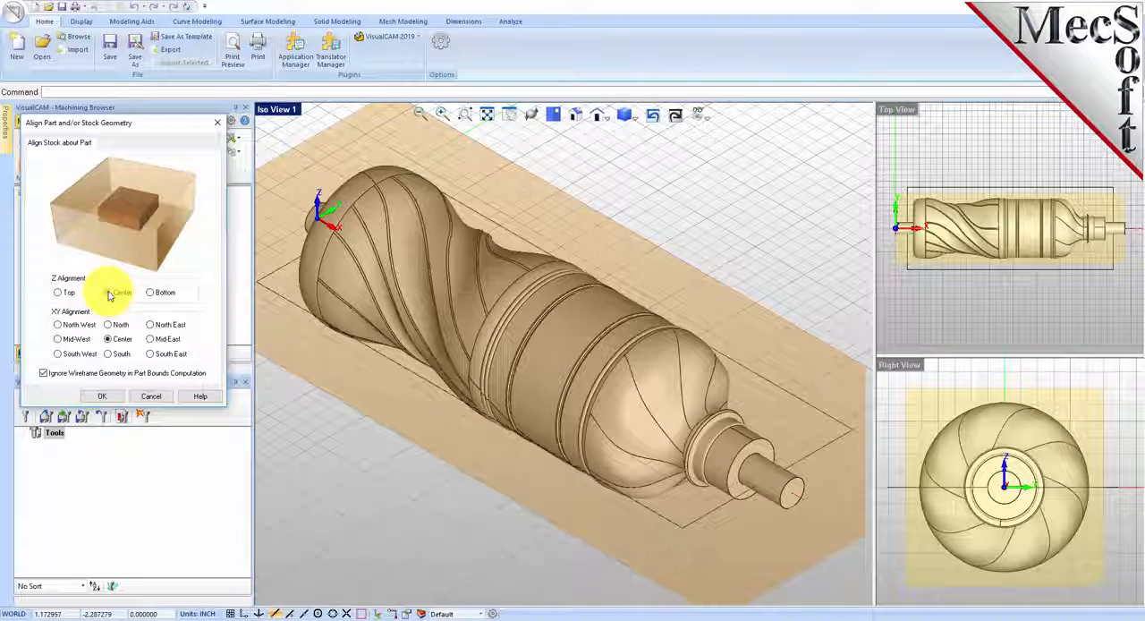
left_click(109, 339)
left_click(96, 396)
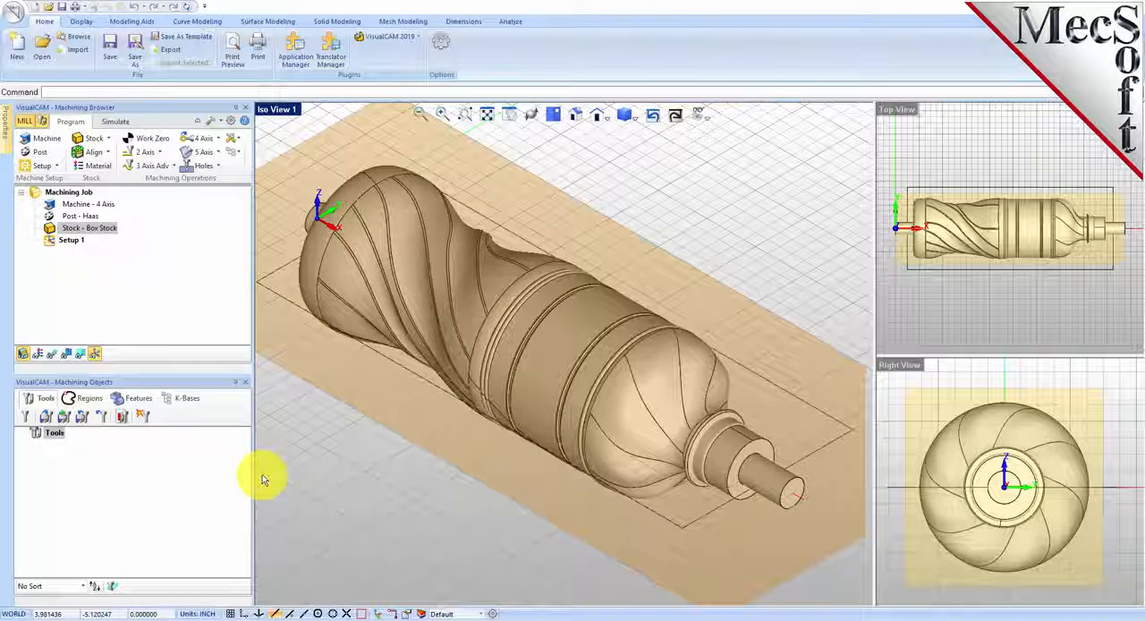
Step: Assign the last material listed in FeedsSpeedsDataINCH.xml to the stock
left_click(101, 167)
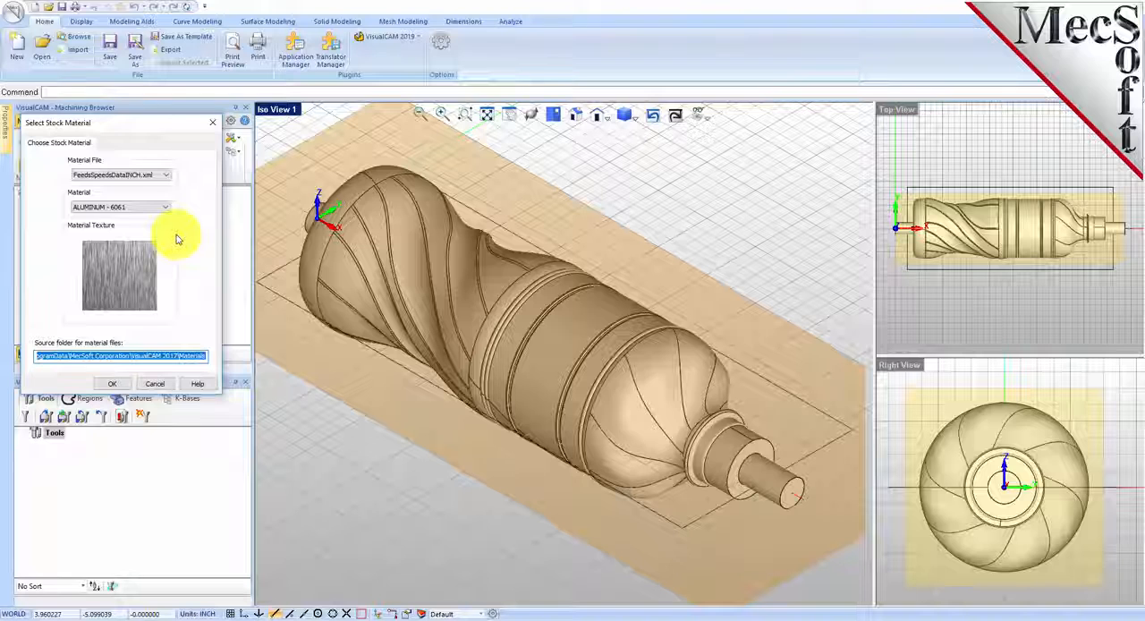
left_click(165, 207)
left_click_drag(164, 239, 167, 319)
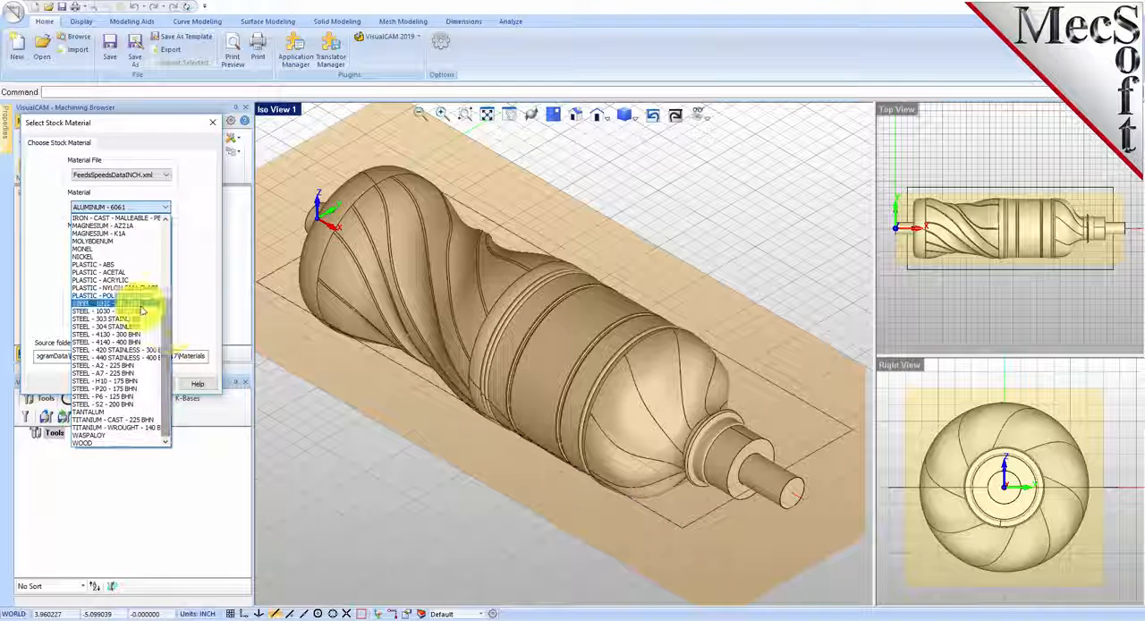
left_click(89, 444)
left_click(114, 383)
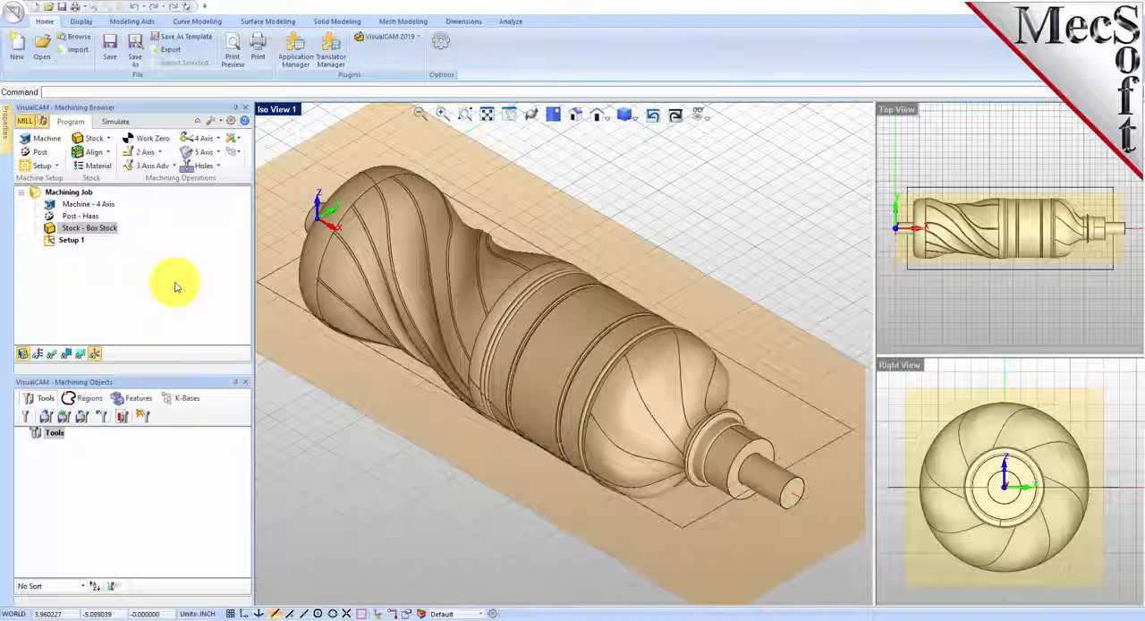
Step: Preview the material texture on the stock and turn the texture display back off
left_click(38, 356)
left_click(38, 356)
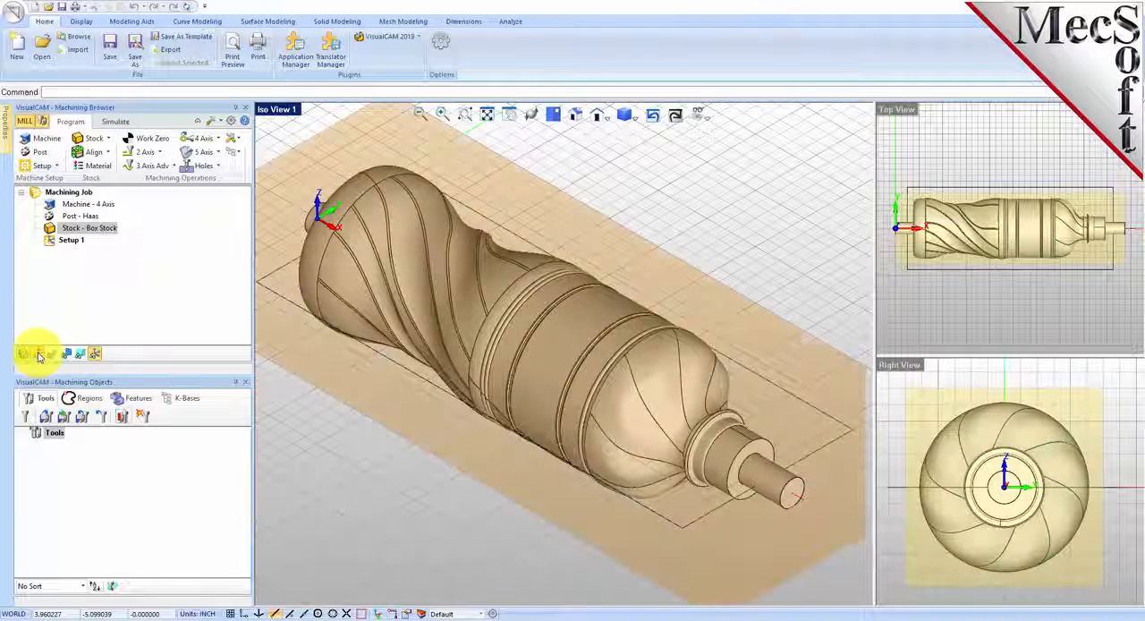
left_click(39, 356)
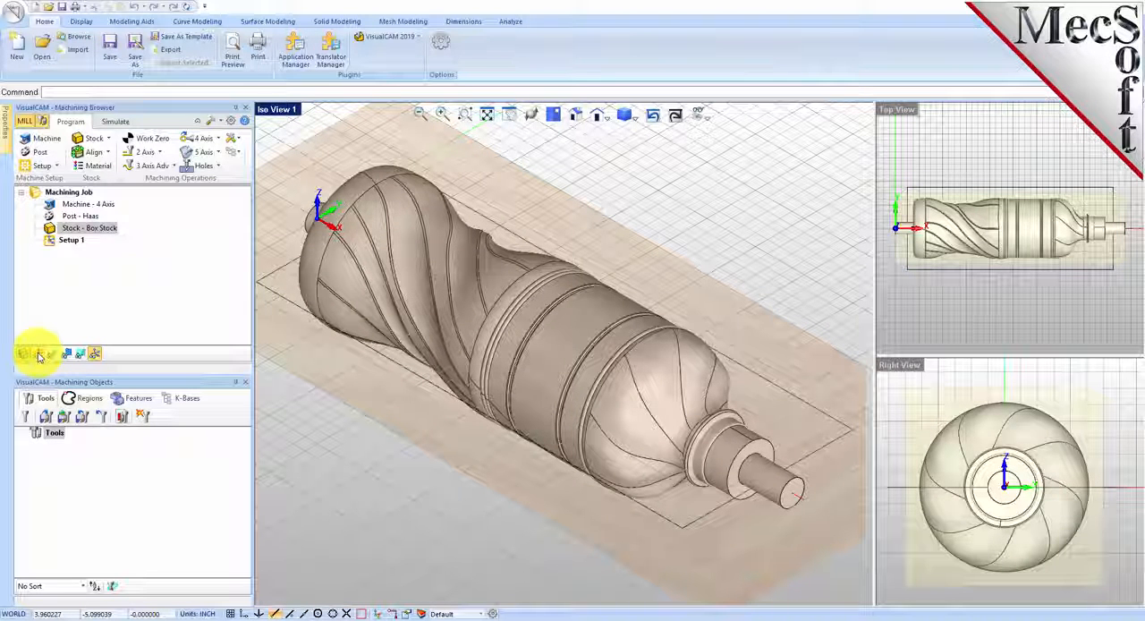
left_click(39, 355)
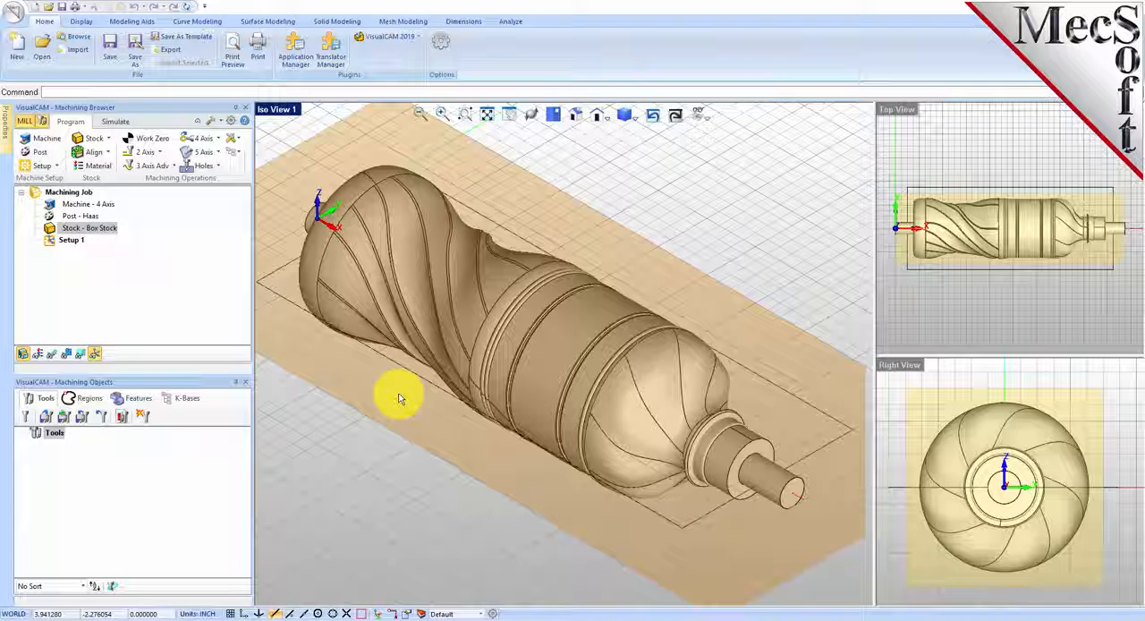
Step: Load the cutting tools from the 4AxisIntroductionTutorial.vkb tool library in the VisualCAM 2019 Data folder
left_click(47, 426)
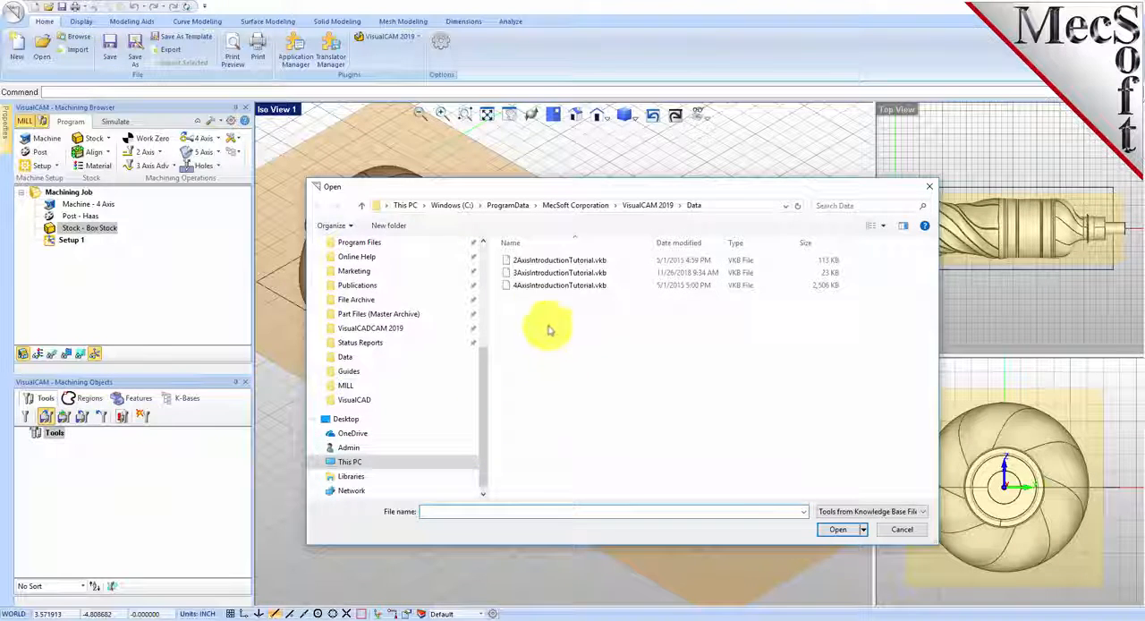
left_click(524, 287)
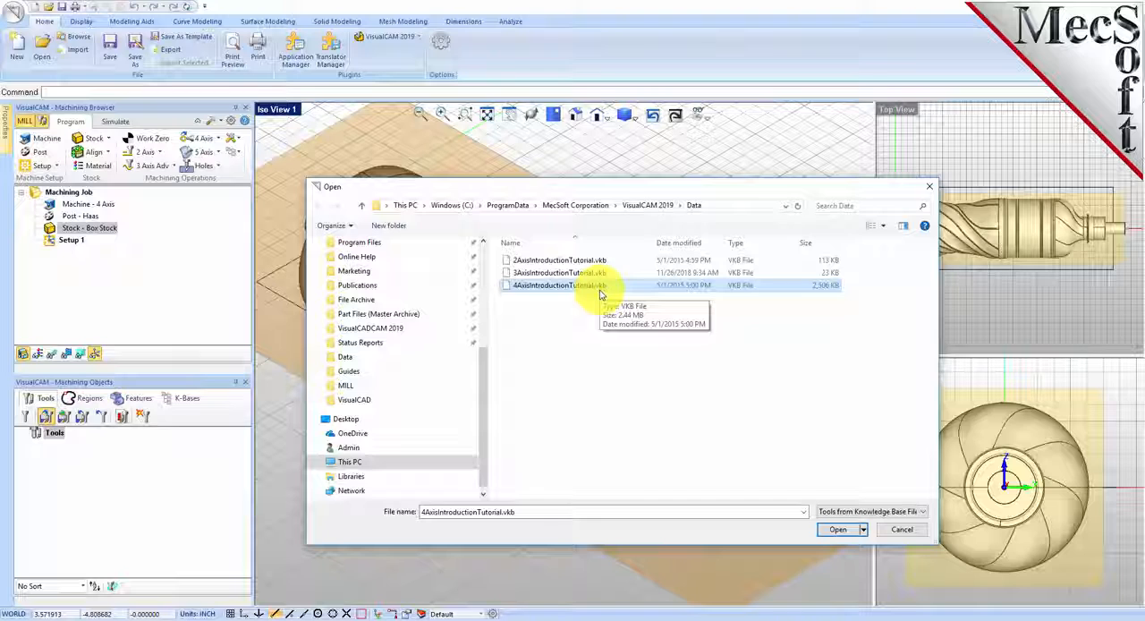
left_click(836, 528)
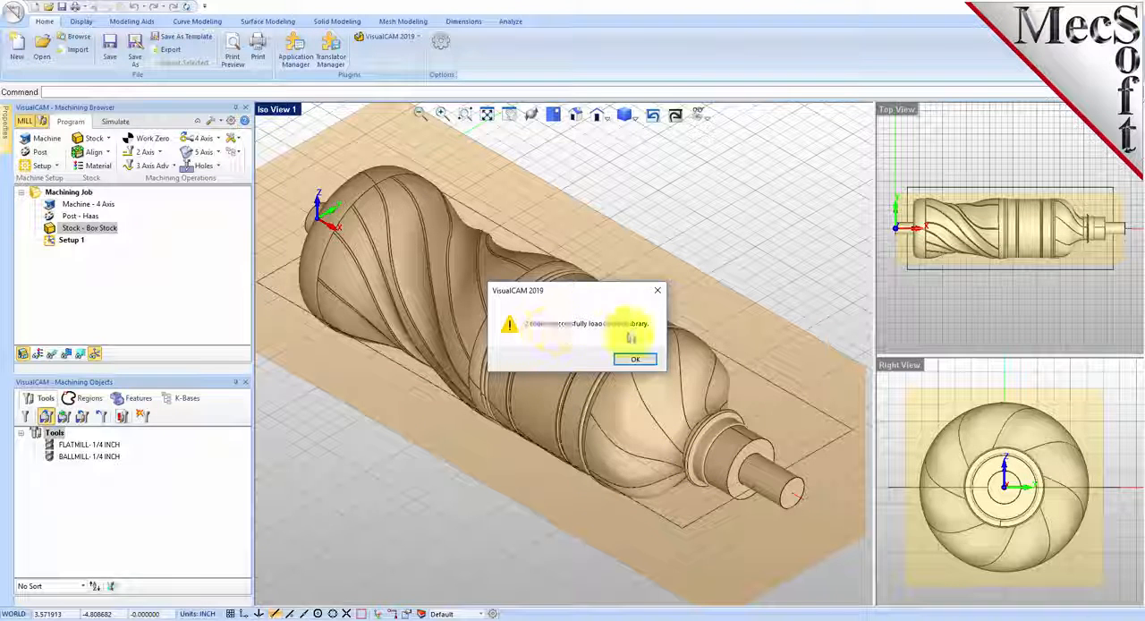
left_click(635, 358)
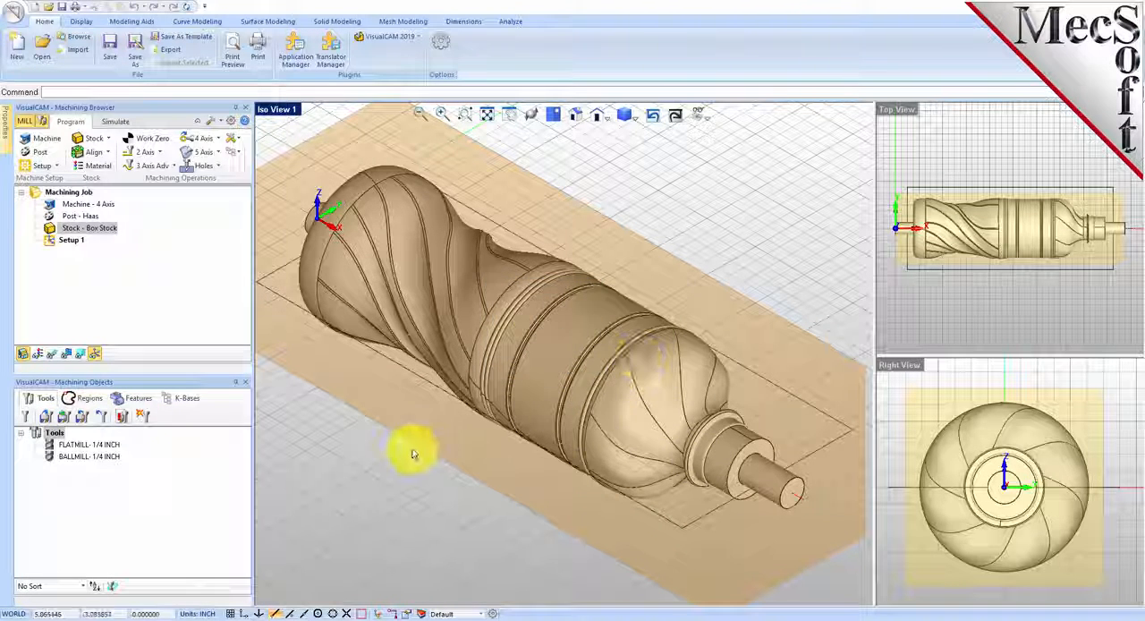
Step: Examine the definitions of the FLATMILL-1/4 INCH and BALLMILL-1/4 INCH tools, including their dimensions and properties
left_click(77, 445)
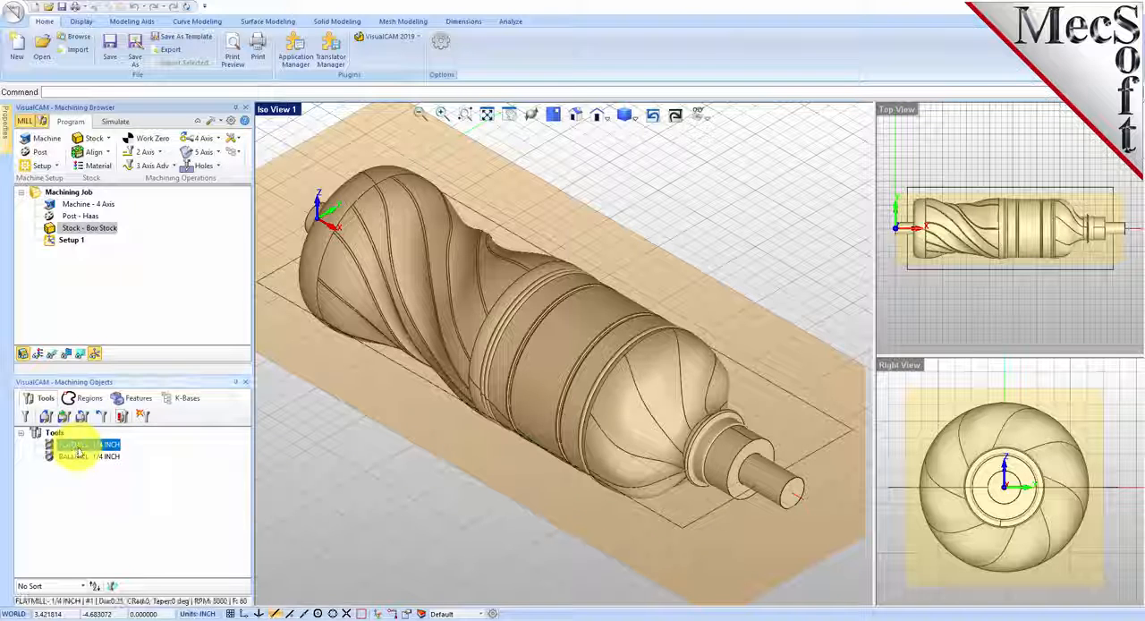
left_click(86, 457)
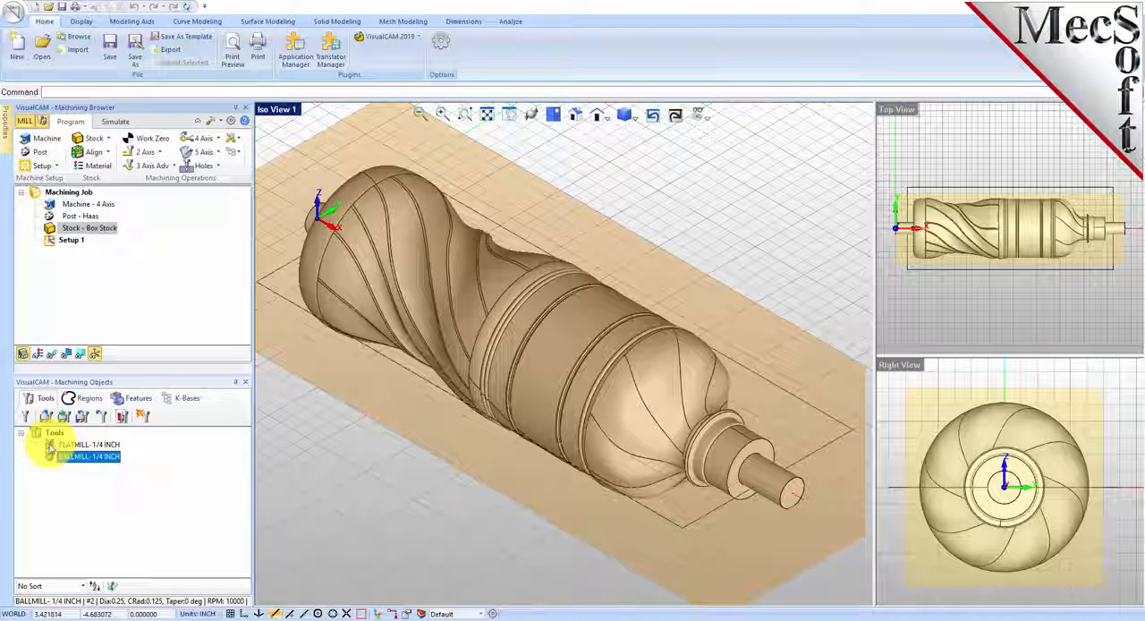
left_click(51, 446)
double_click(51, 446)
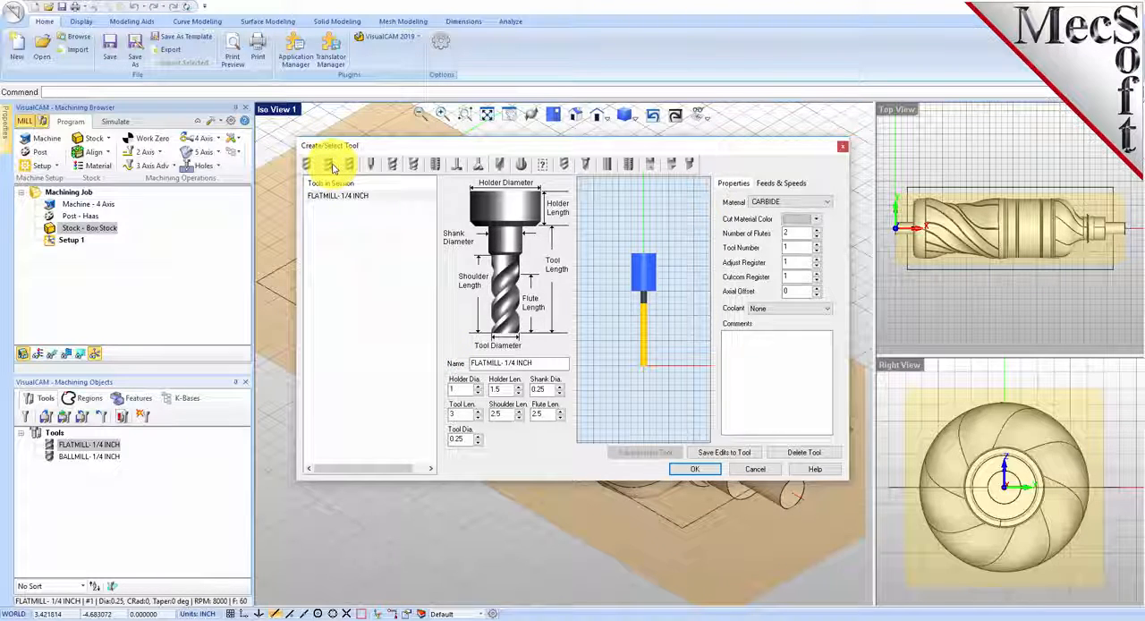
left_click(364, 197)
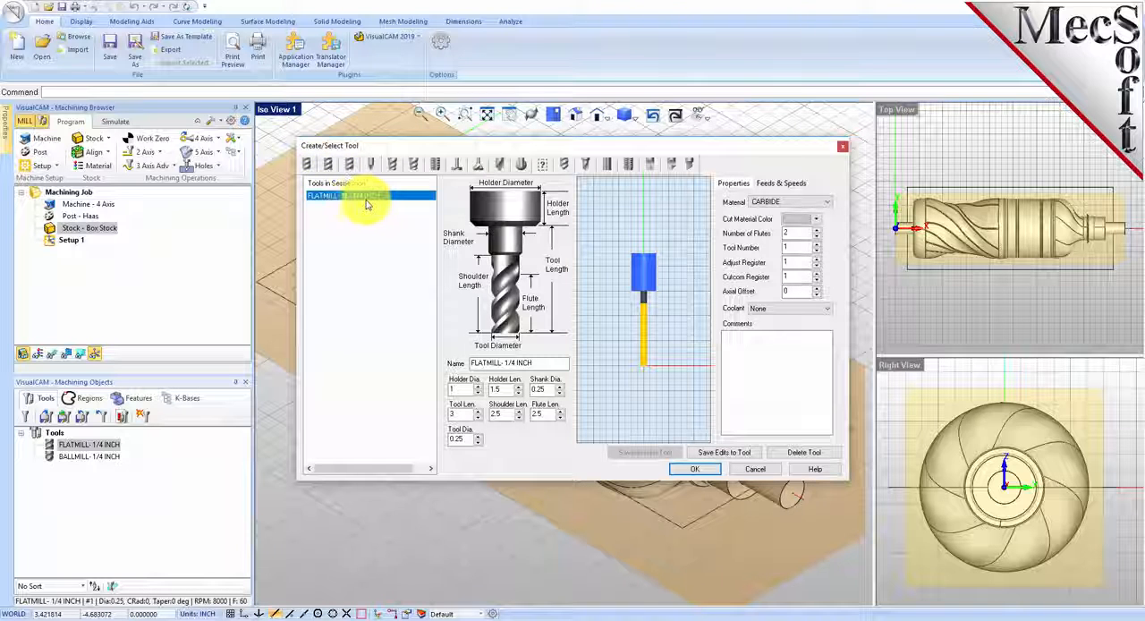
left_click(307, 163)
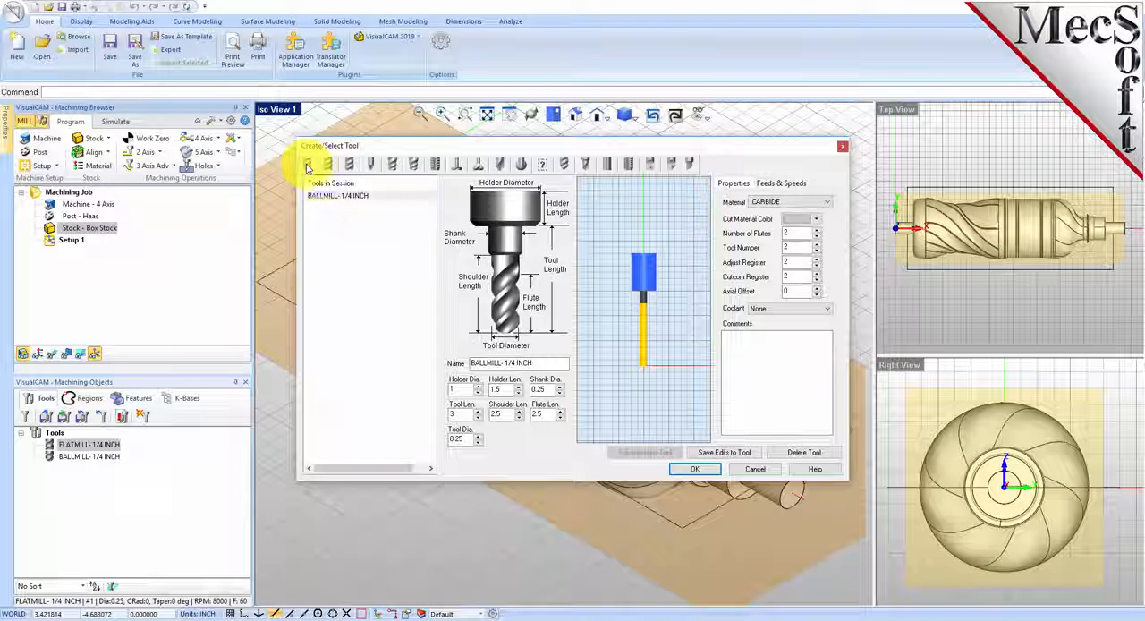
left_click(352, 197)
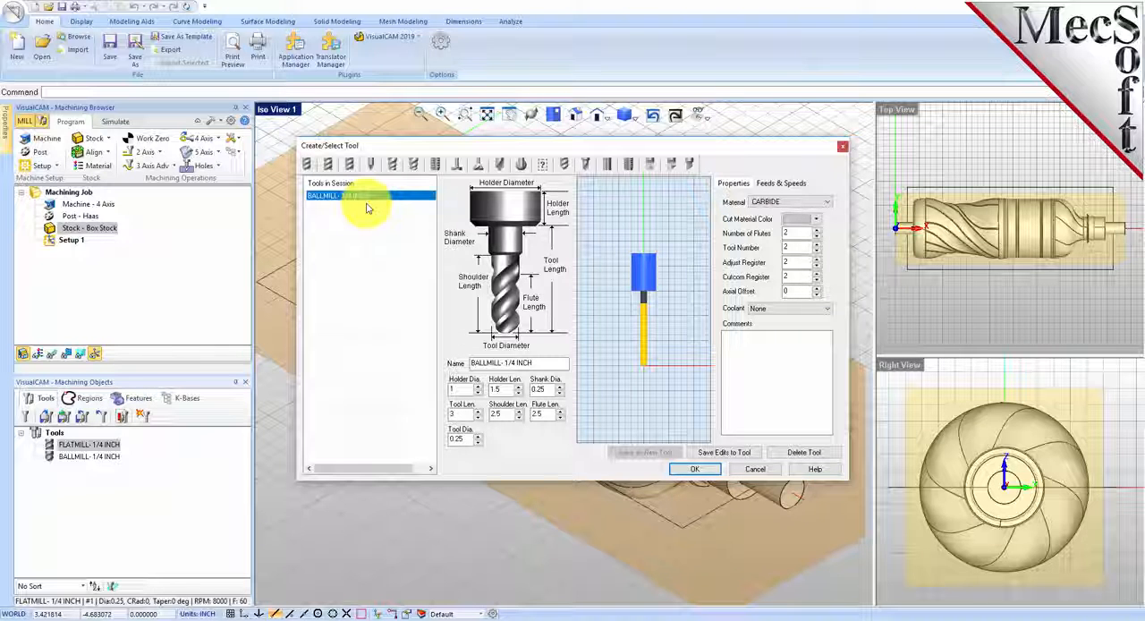
left_click(694, 469)
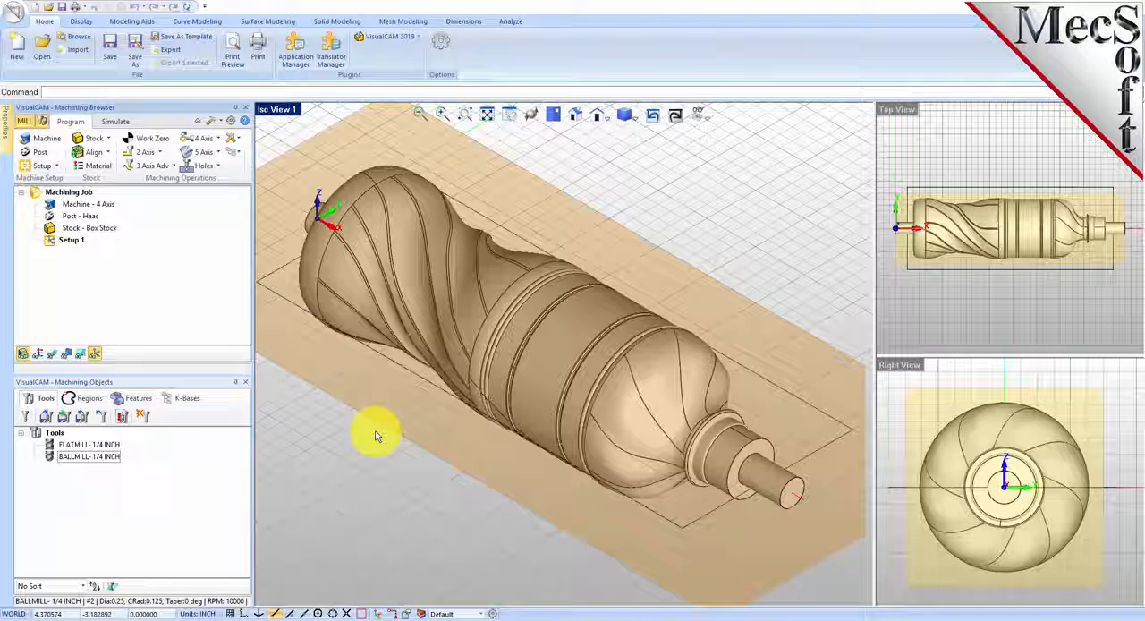
Step: Inspect the rectangular boundary curve around the bottle within the box stock from several angles
right_click_drag(439, 409, 565, 354)
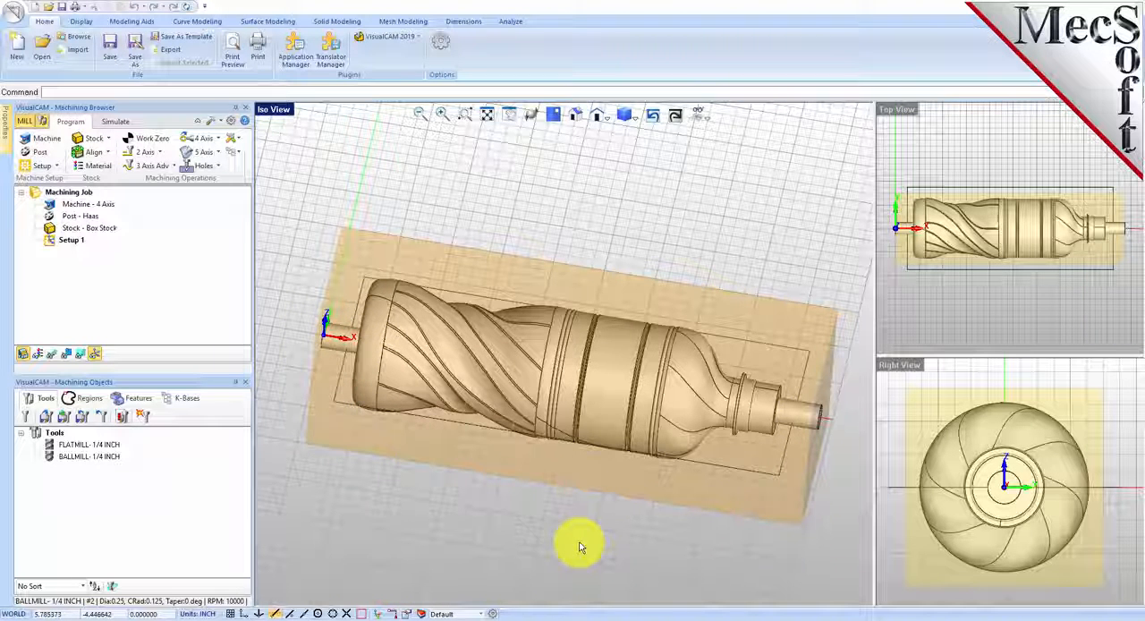
mouse_move(582, 542)
middle_mouse_down()
mouse_move(580, 510)
mouse_move(561, 521)
mouse_move(596, 555)
middle_mouse_up()
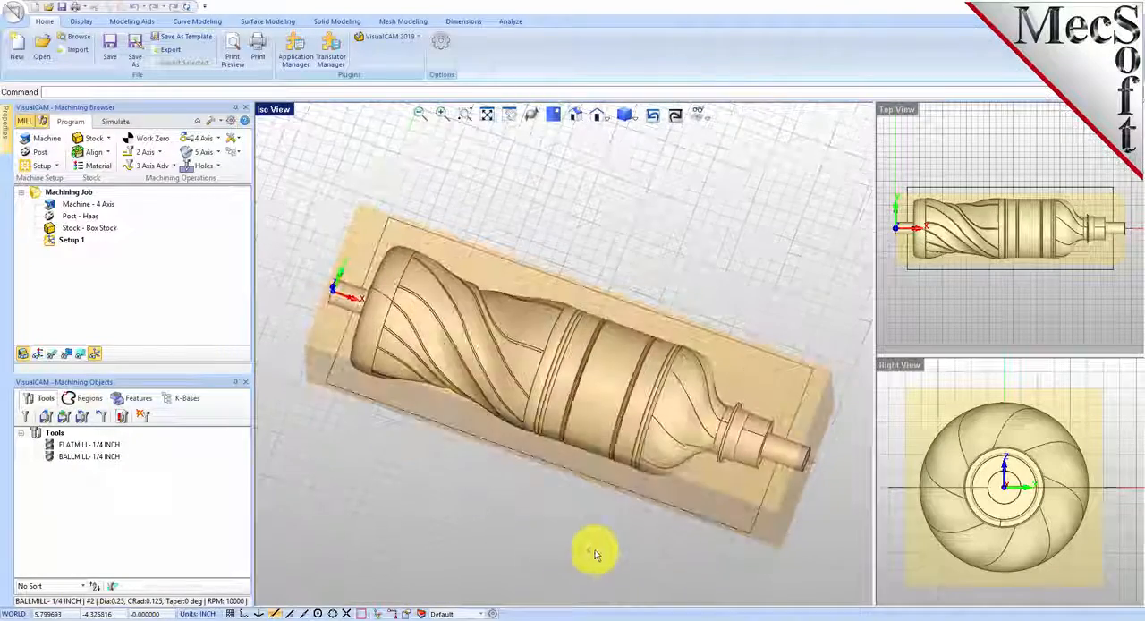
left_click(748, 344)
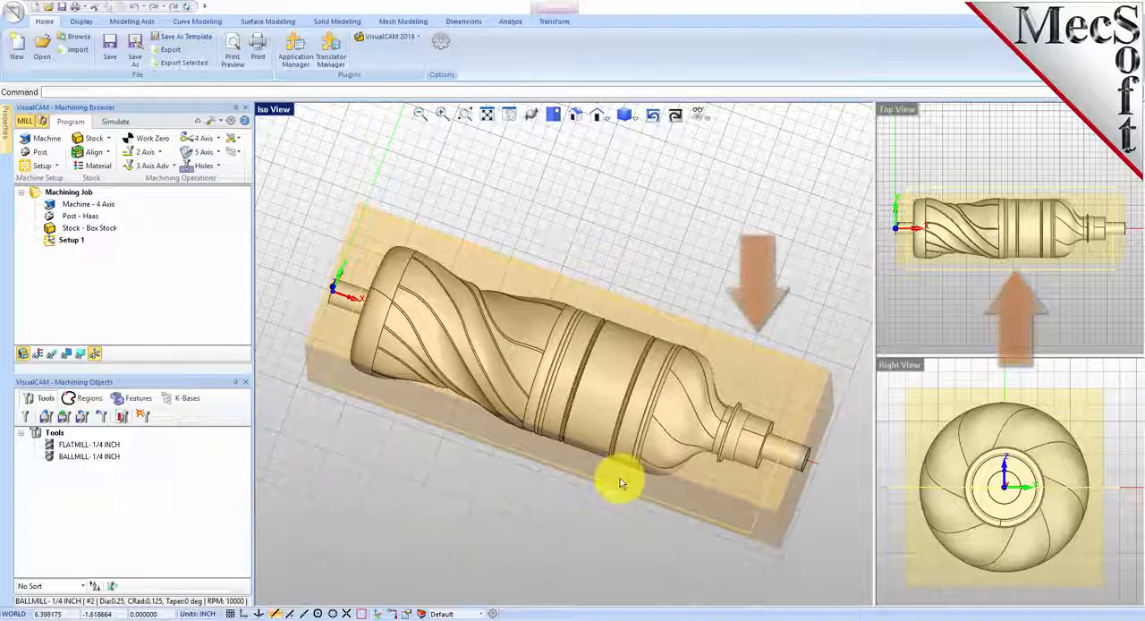
middle_click_drag(626, 473, 633, 454)
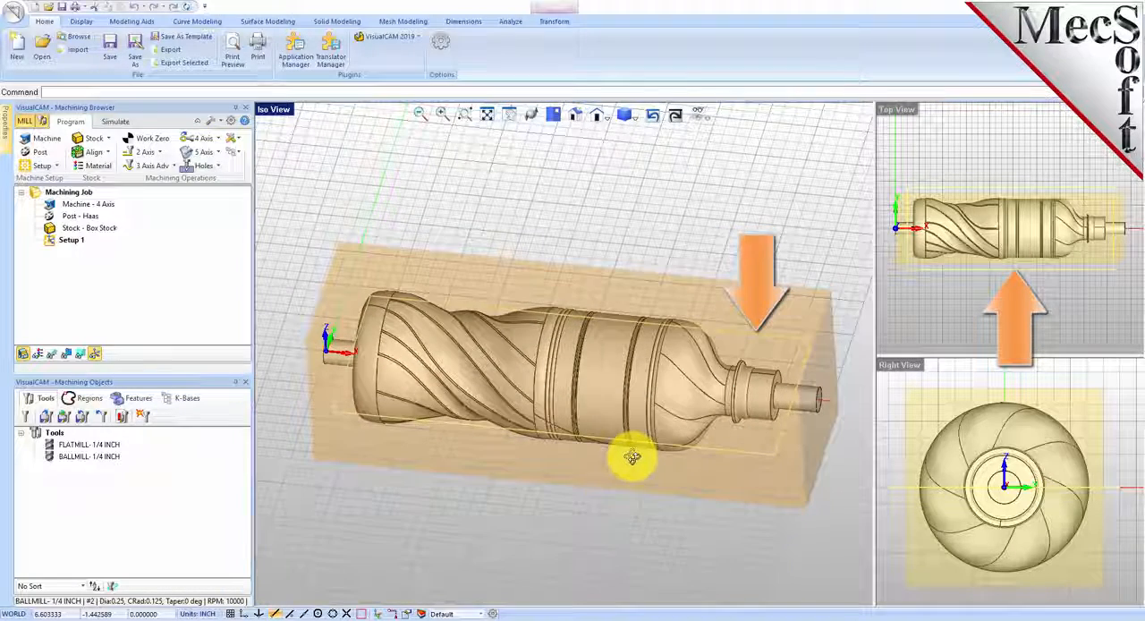
left_click(596, 494)
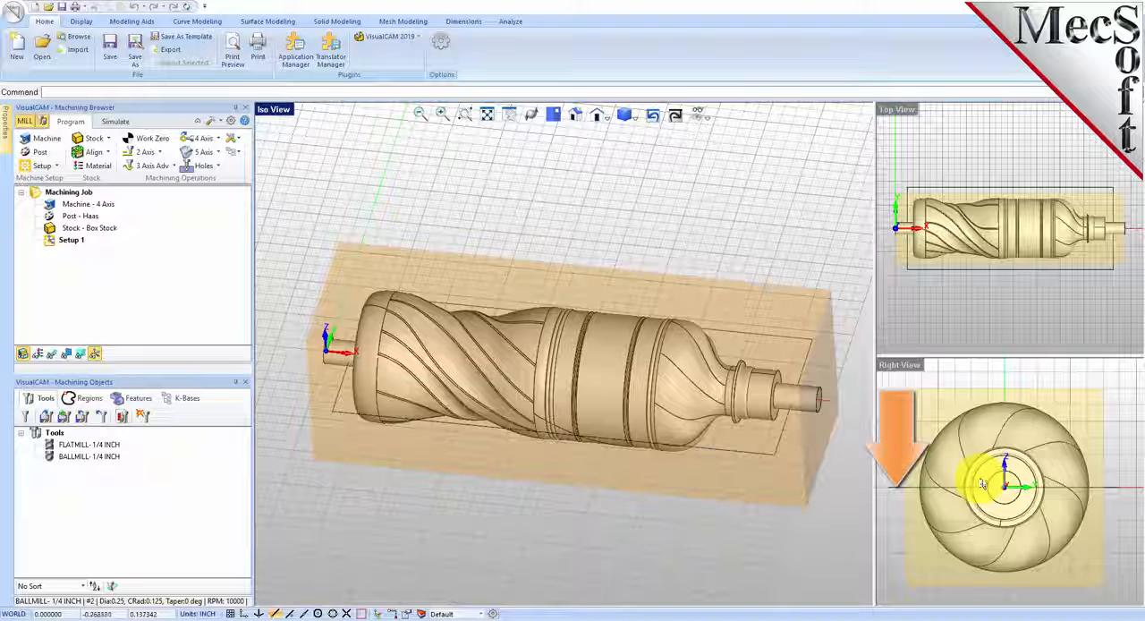
scroll(982, 484, "down", 1)
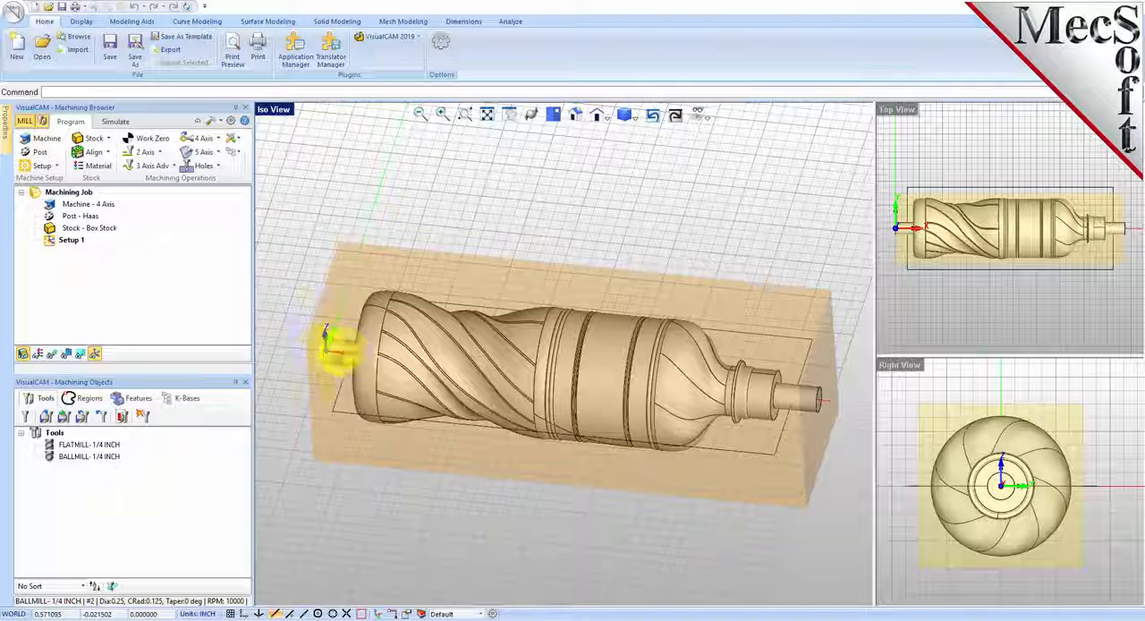
Step: Start a 3-axis Horizontal Roughing operation under Setup 1 and assign the rectangular curve around the bottle as its machining region
left_click(57, 240)
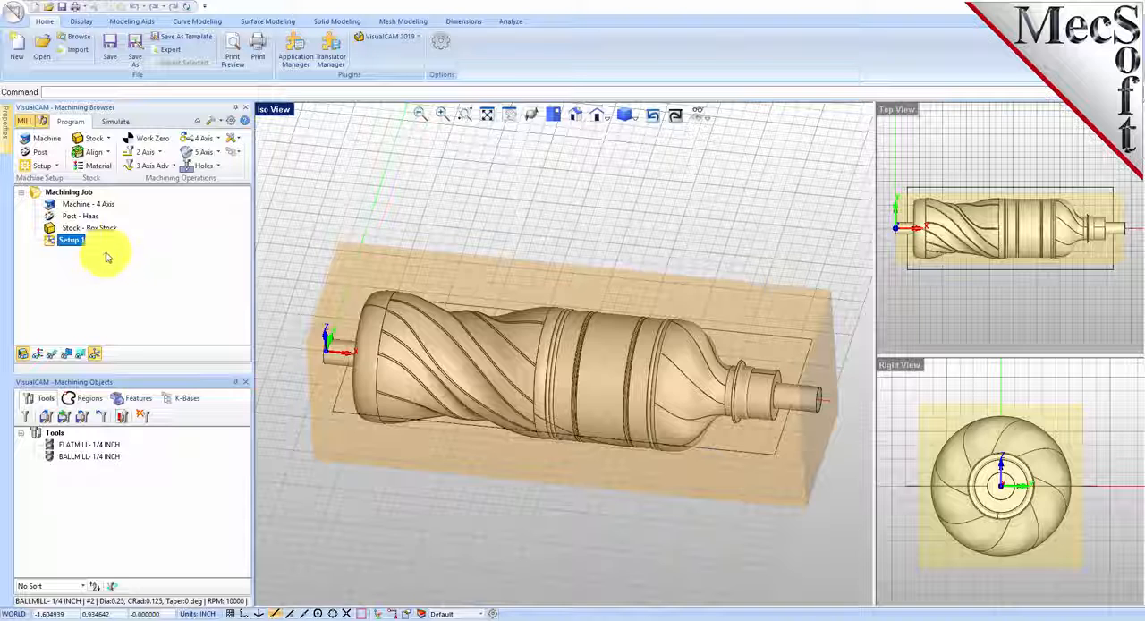
left_click(176, 167)
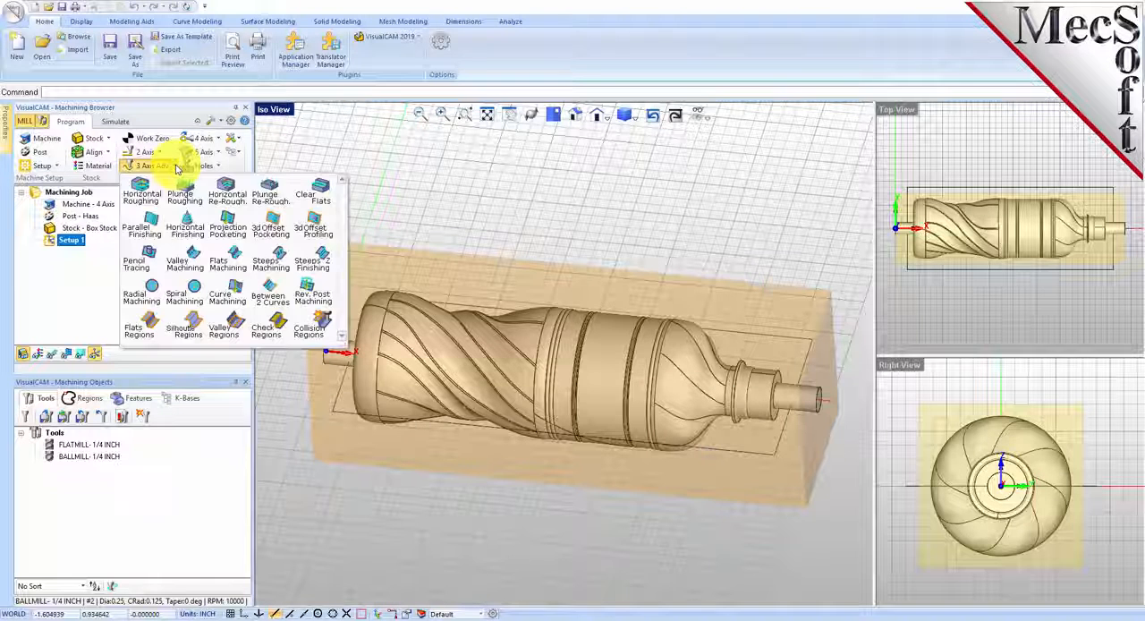
left_click(146, 198)
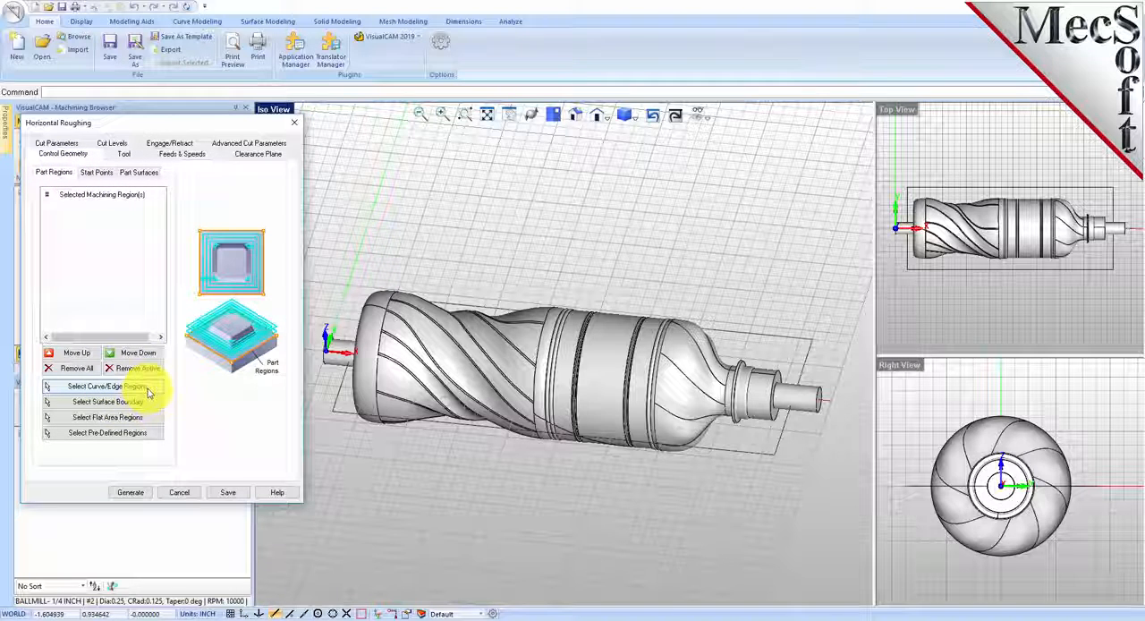
left_click(107, 385)
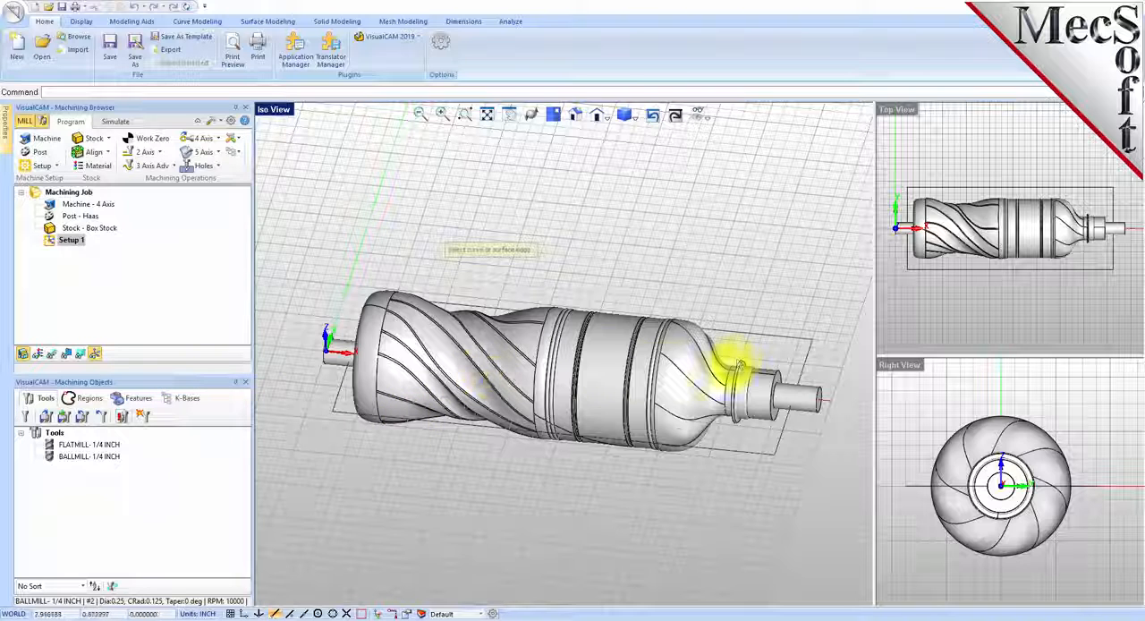
left_click(735, 330)
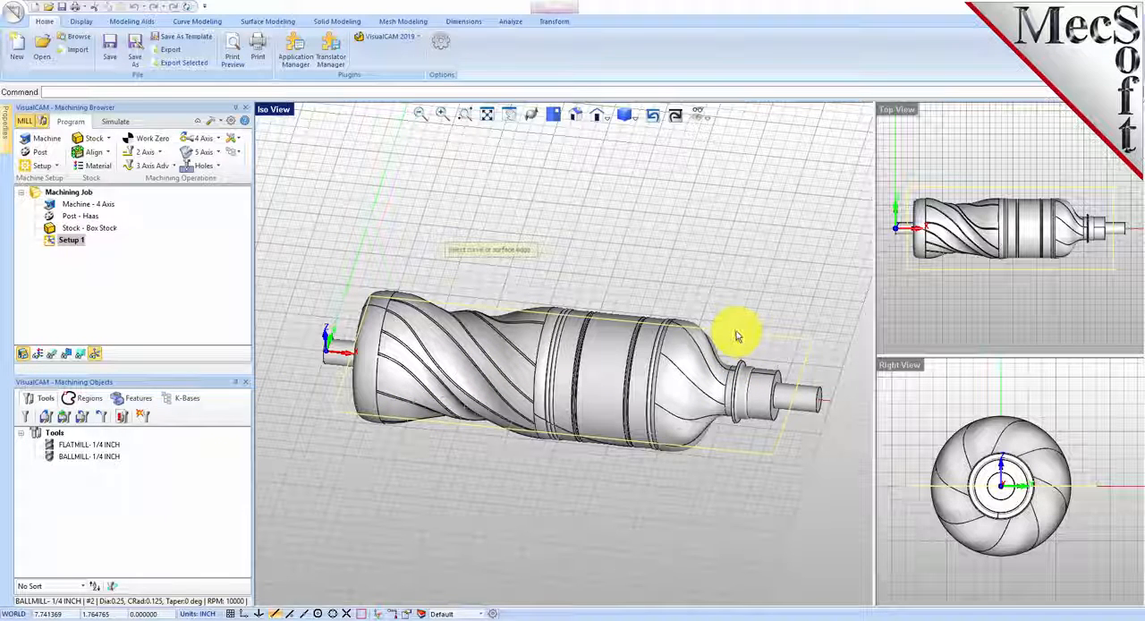
right_click(424, 454)
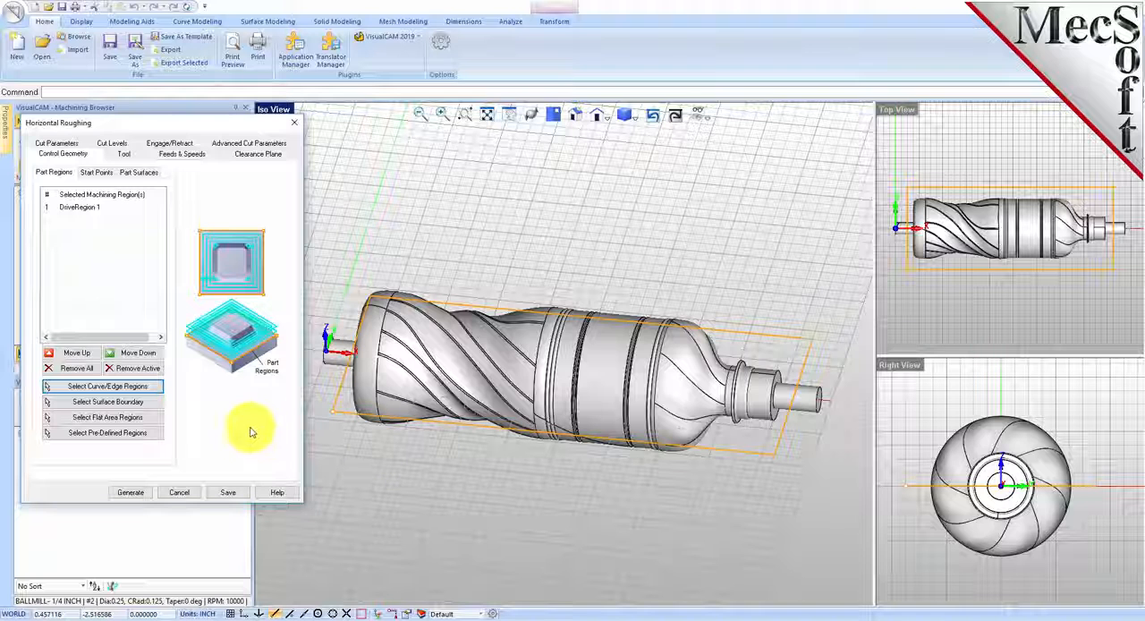
left_click(89, 209)
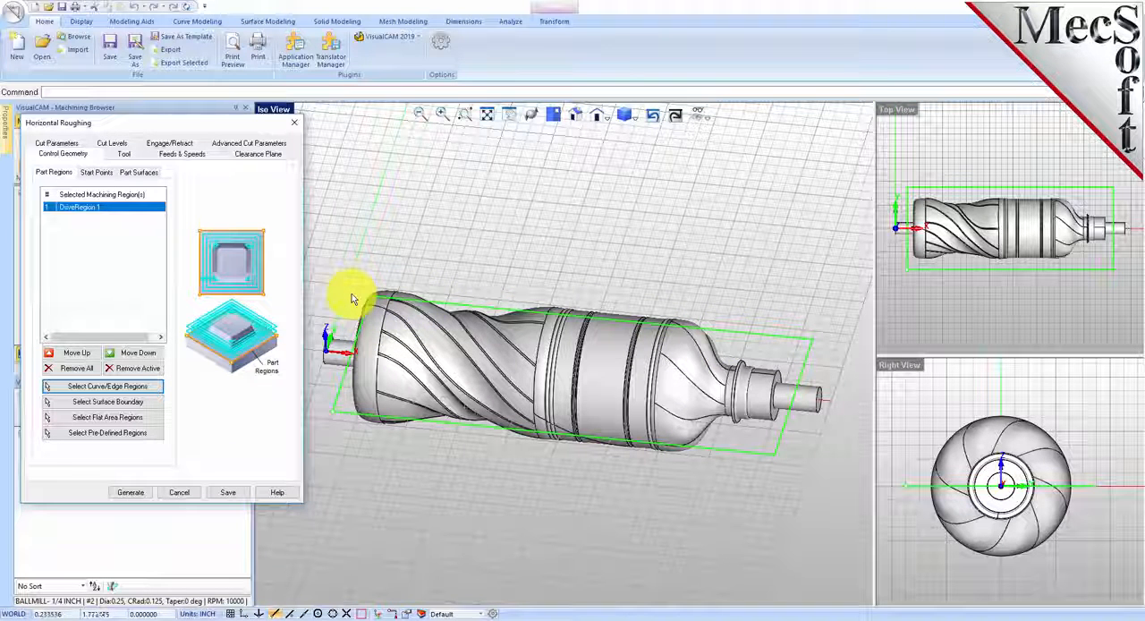
Step: Choose the FLATMILL-1/4 INCH tool for the roughing operation and load its feeds and speeds from the tool
left_click(126, 154)
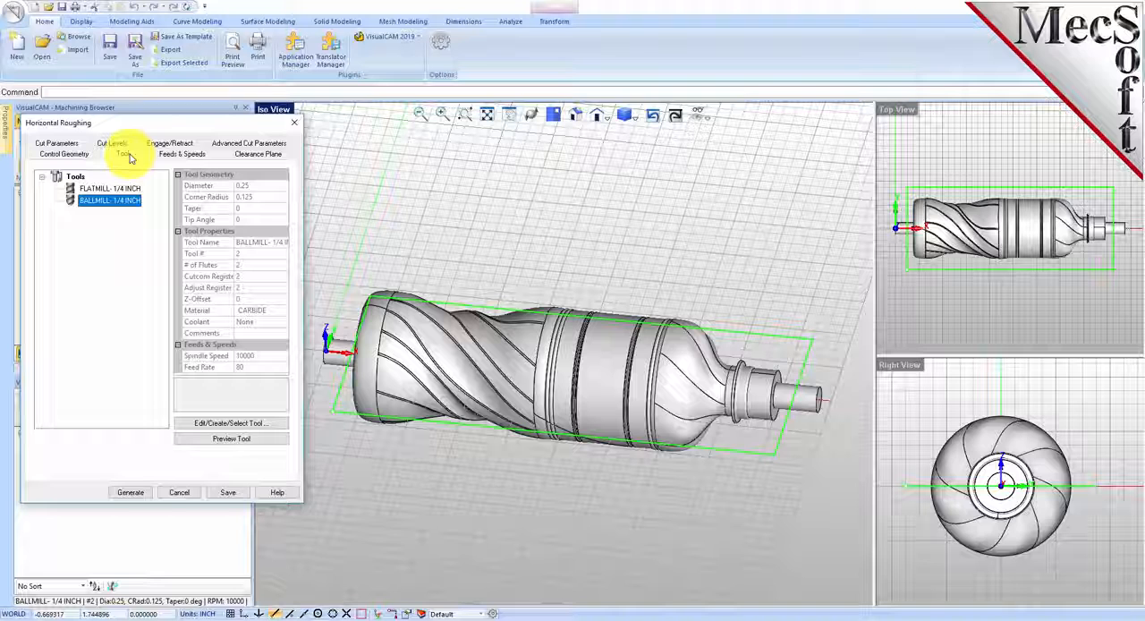
left_click(72, 190)
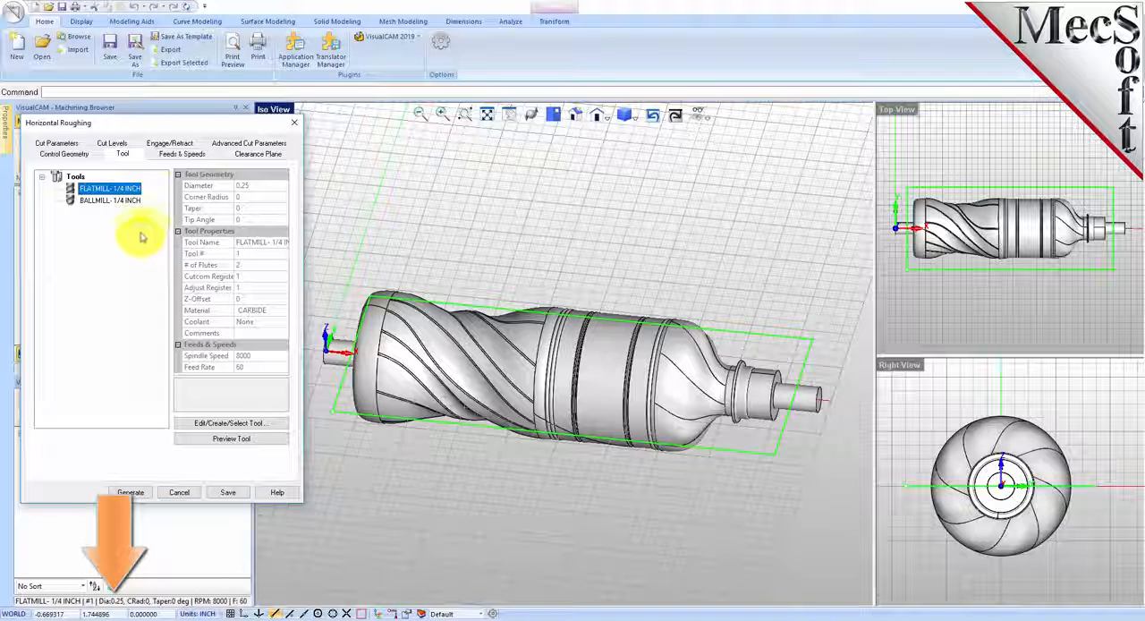
left_click(182, 154)
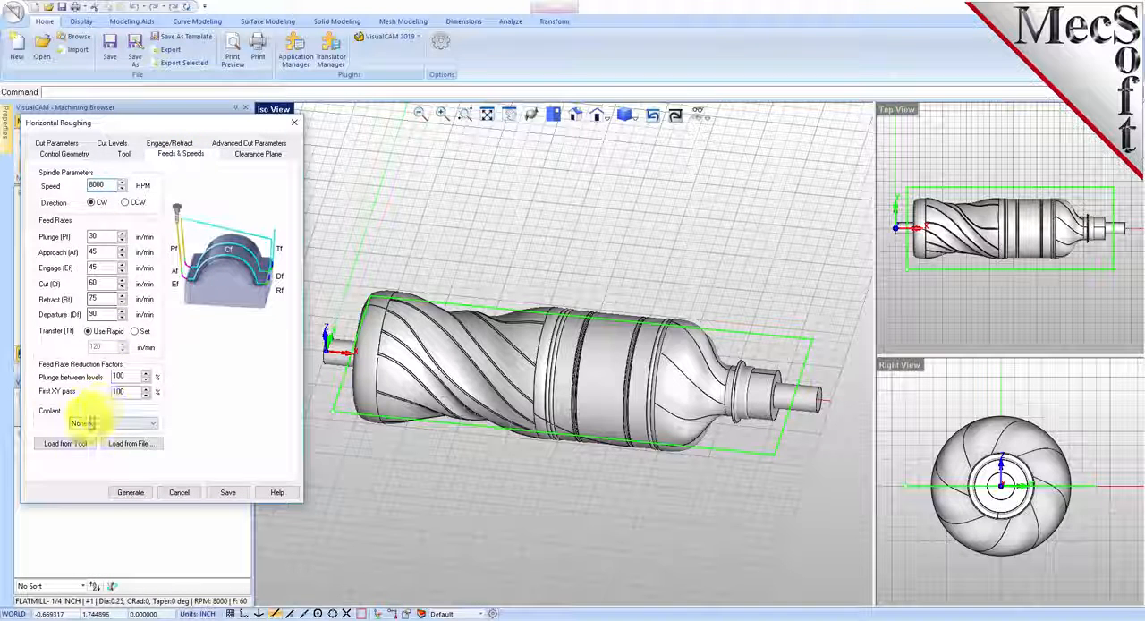
left_click(83, 444)
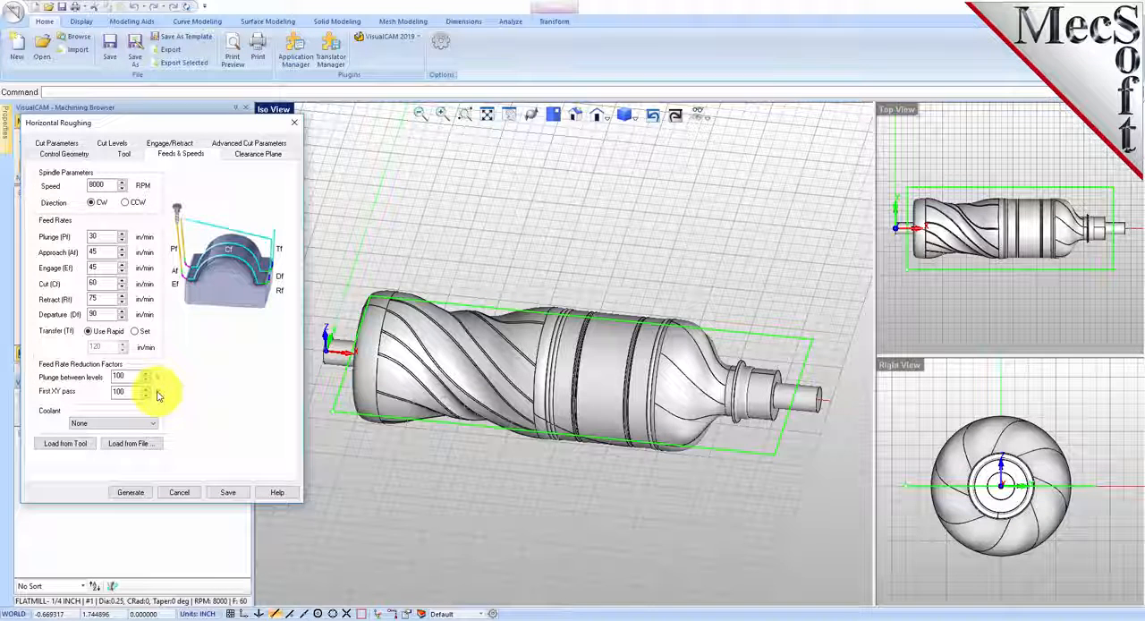
Step: Use the Automatic clearance plane definition and set the roughing stepover distance to 40% of the tool diameter
left_click(257, 153)
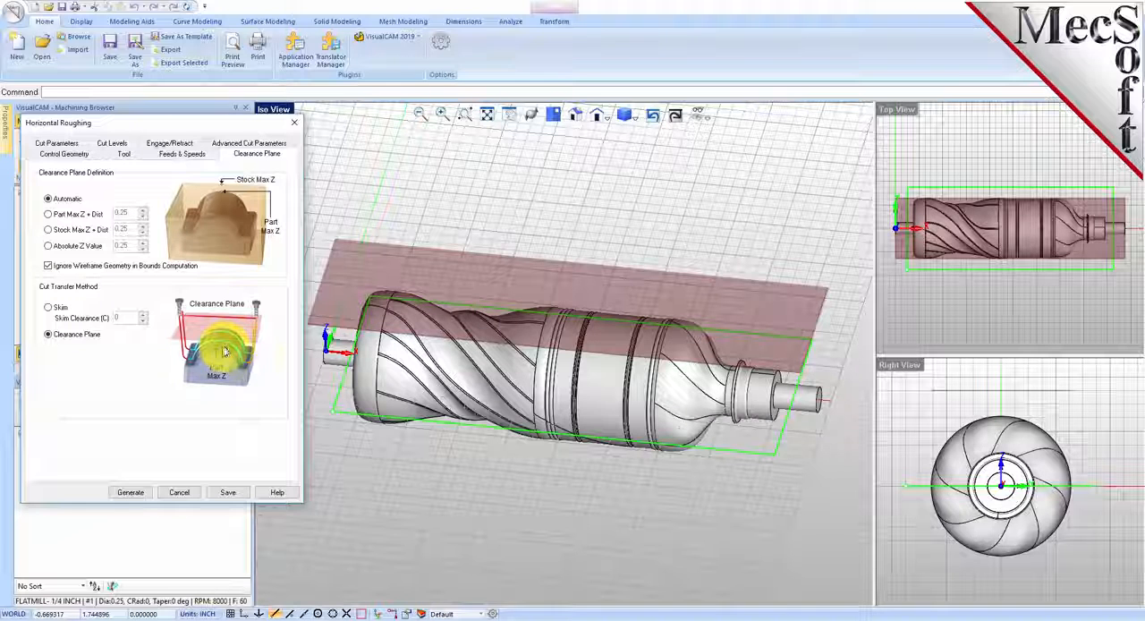
left_click(48, 199)
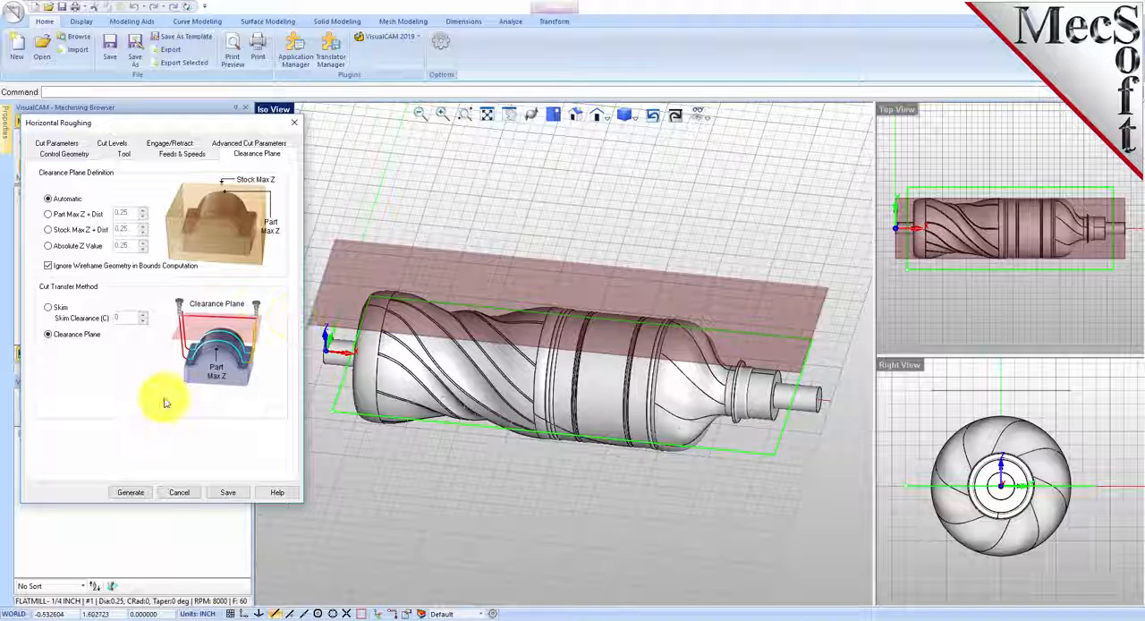
left_click(61, 145)
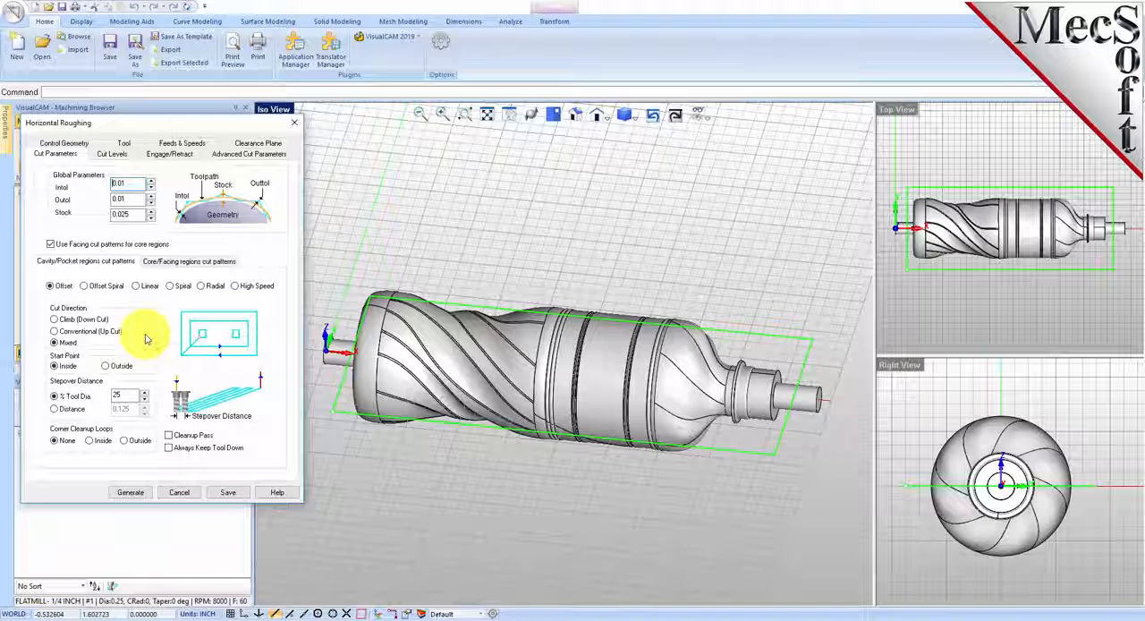
left_click_drag(134, 184, 114, 216)
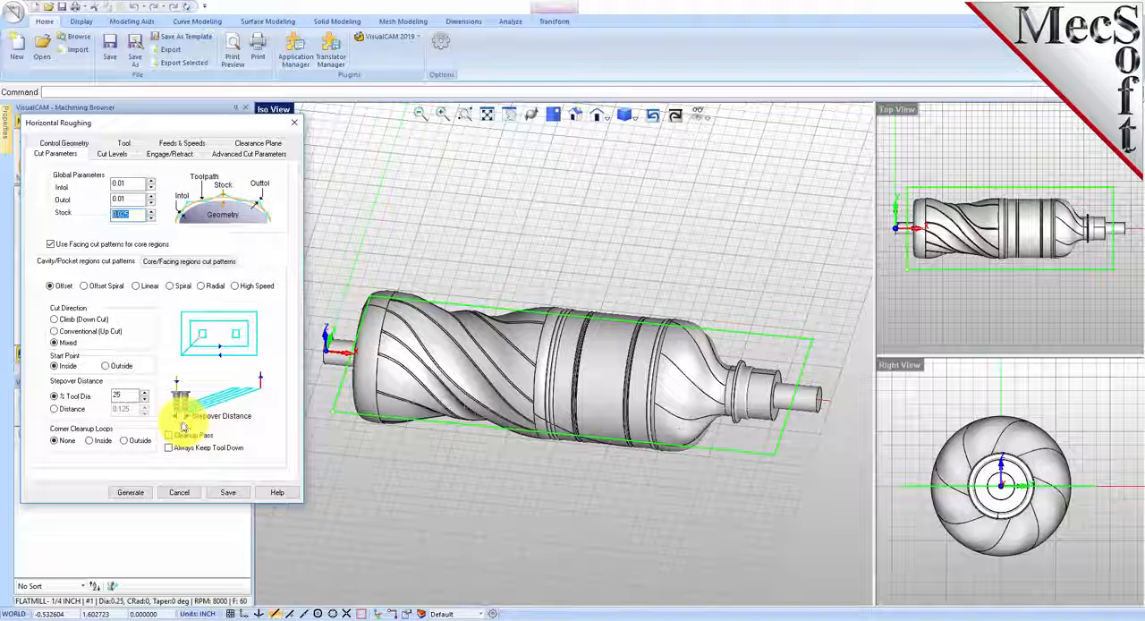
left_click_drag(127, 394, 106, 396)
type("40")
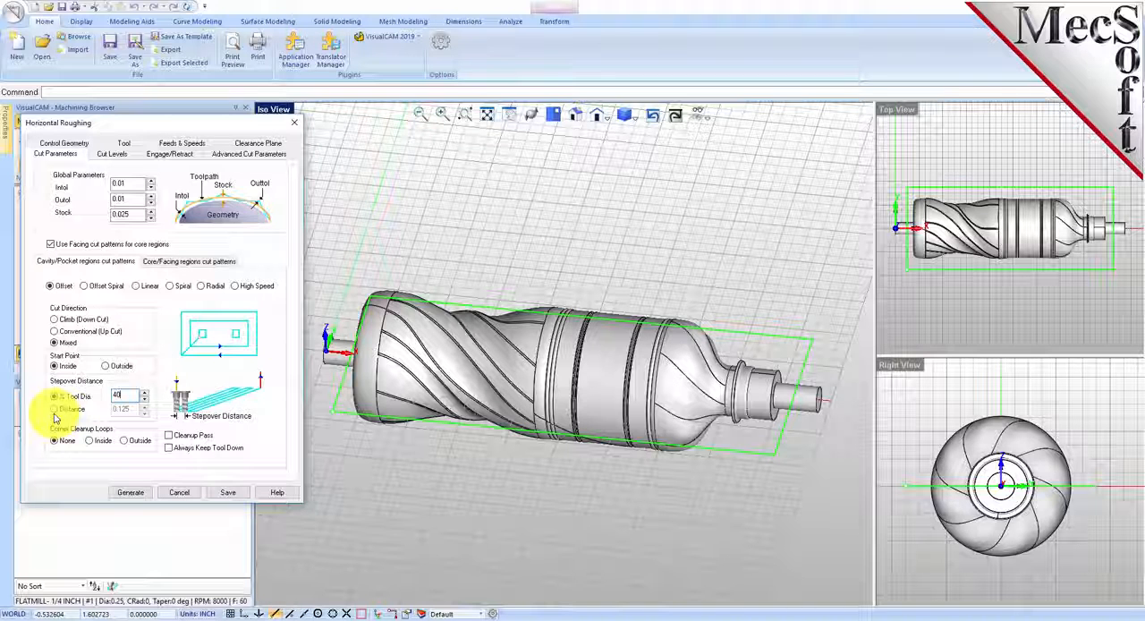
Step: Use a stepdown of 50% of the tool diameter and limit the roughing cut levels to a bottom of 0
left_click(111, 153)
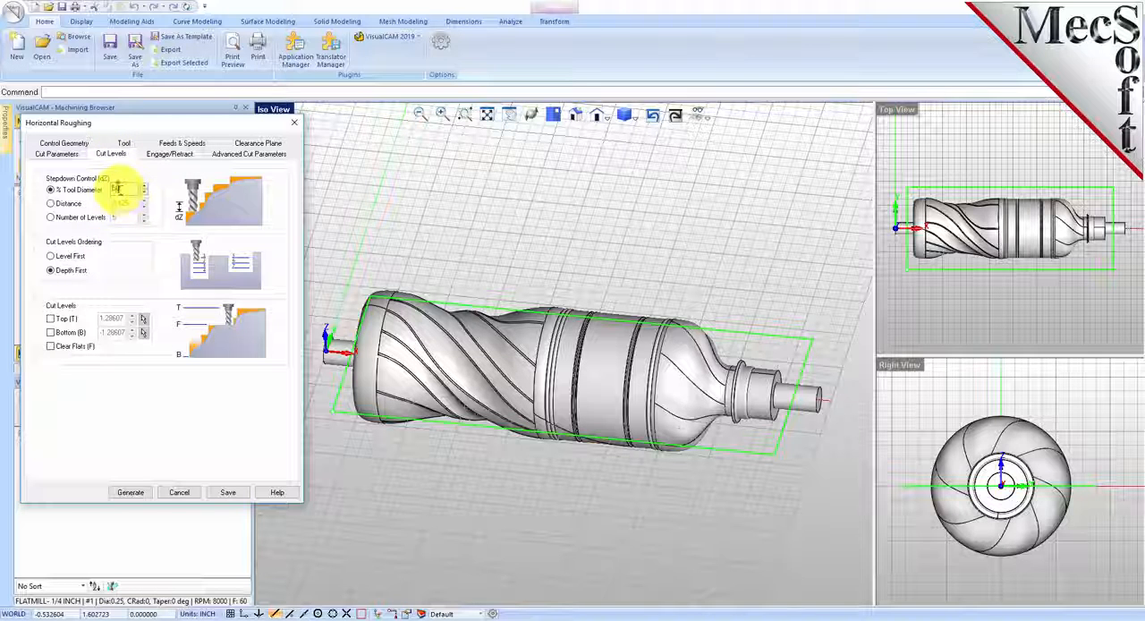
double_click(117, 189)
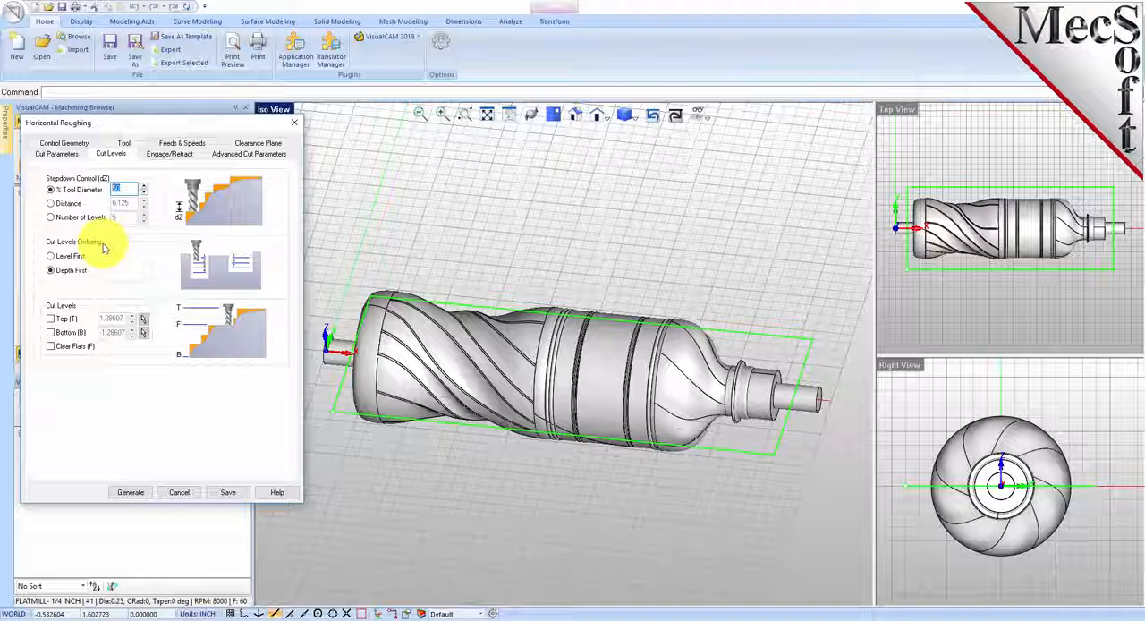
left_click(57, 154)
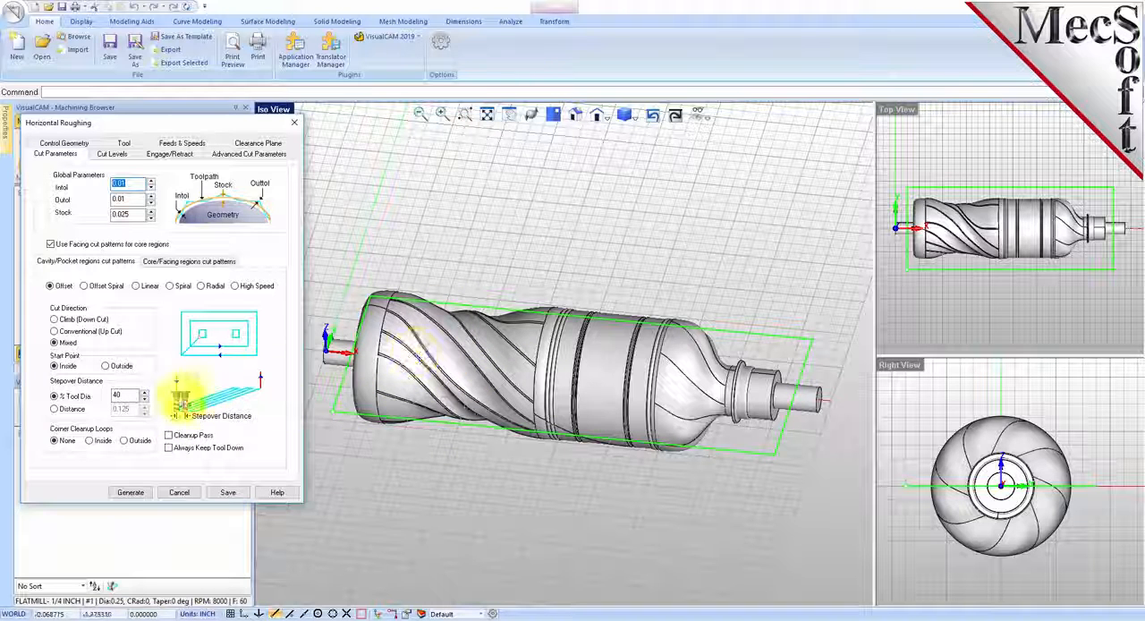
left_click(111, 155)
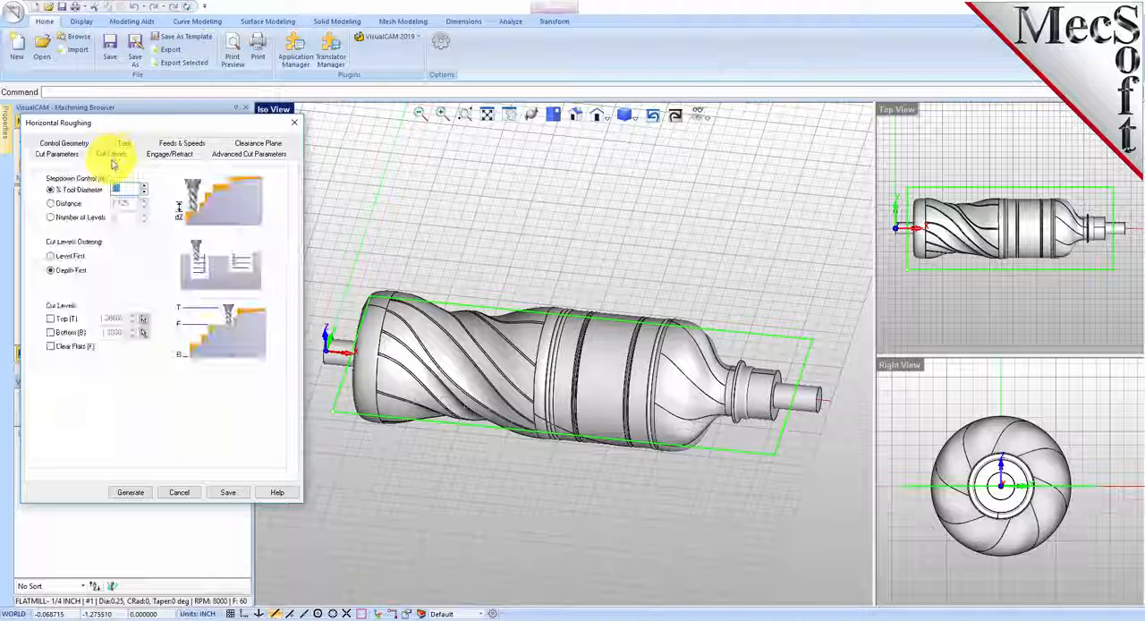
double_click(125, 189)
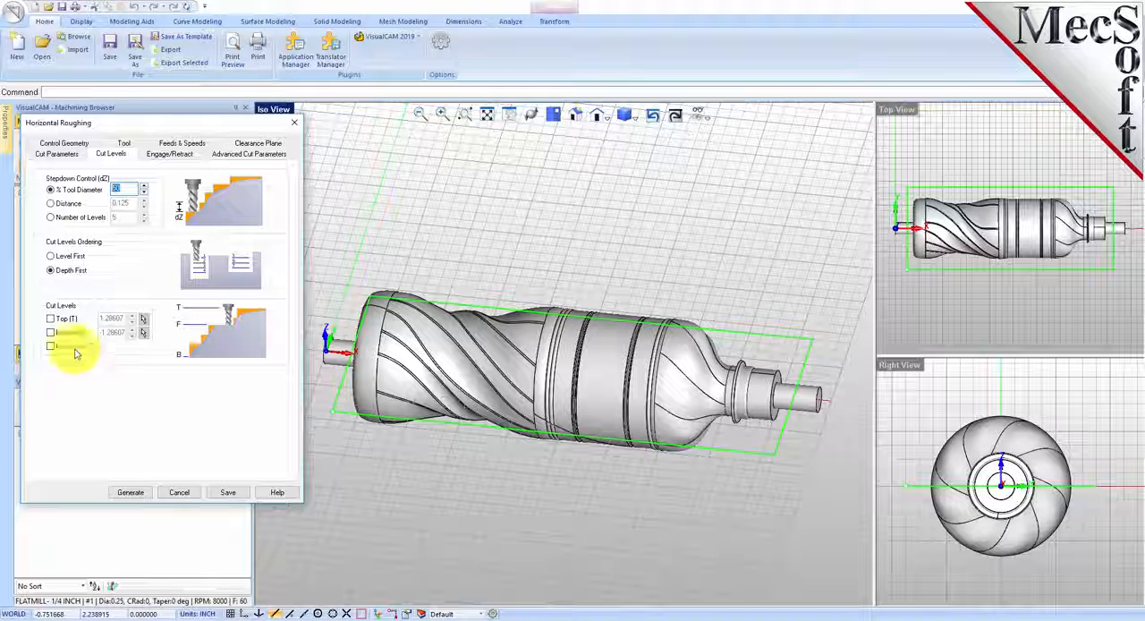
left_click(50, 331)
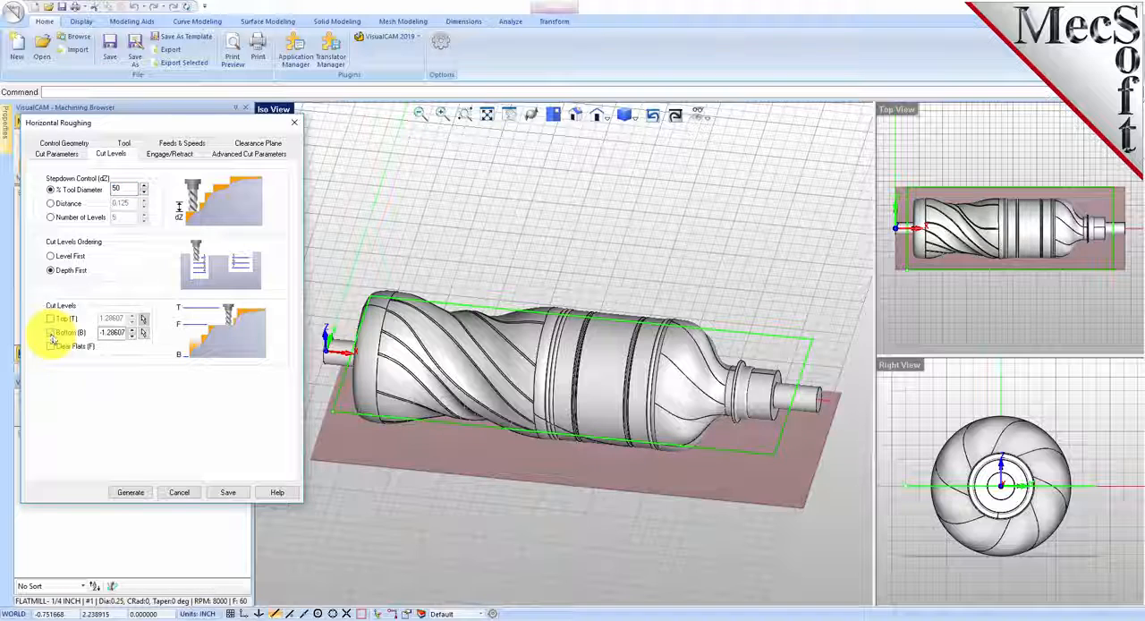
left_click_drag(100, 333, 143, 329)
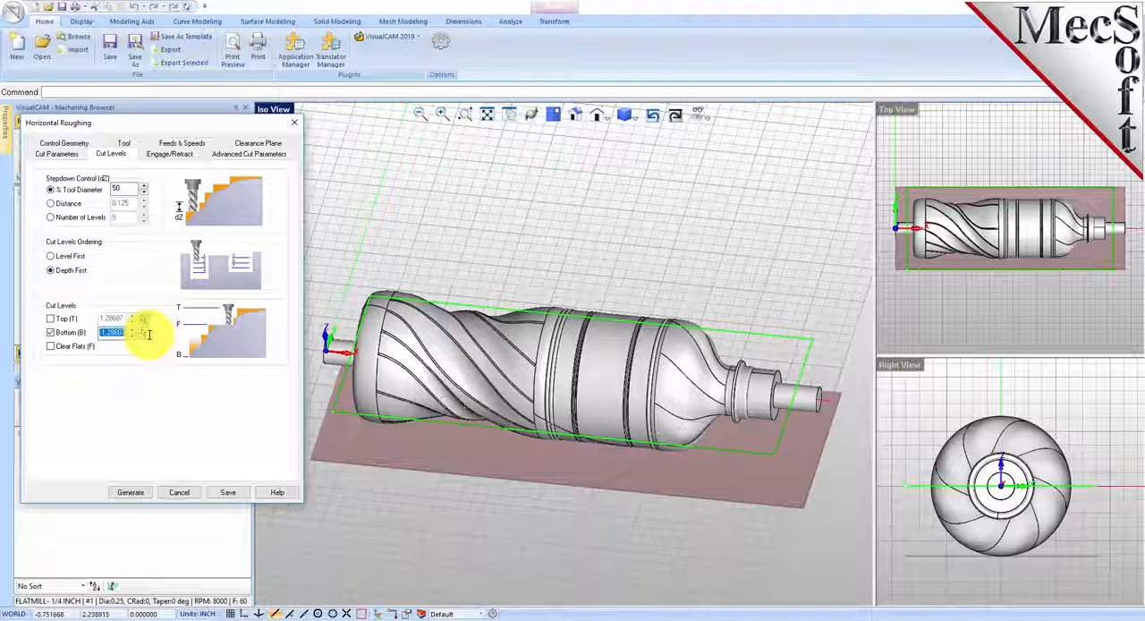
type("0")
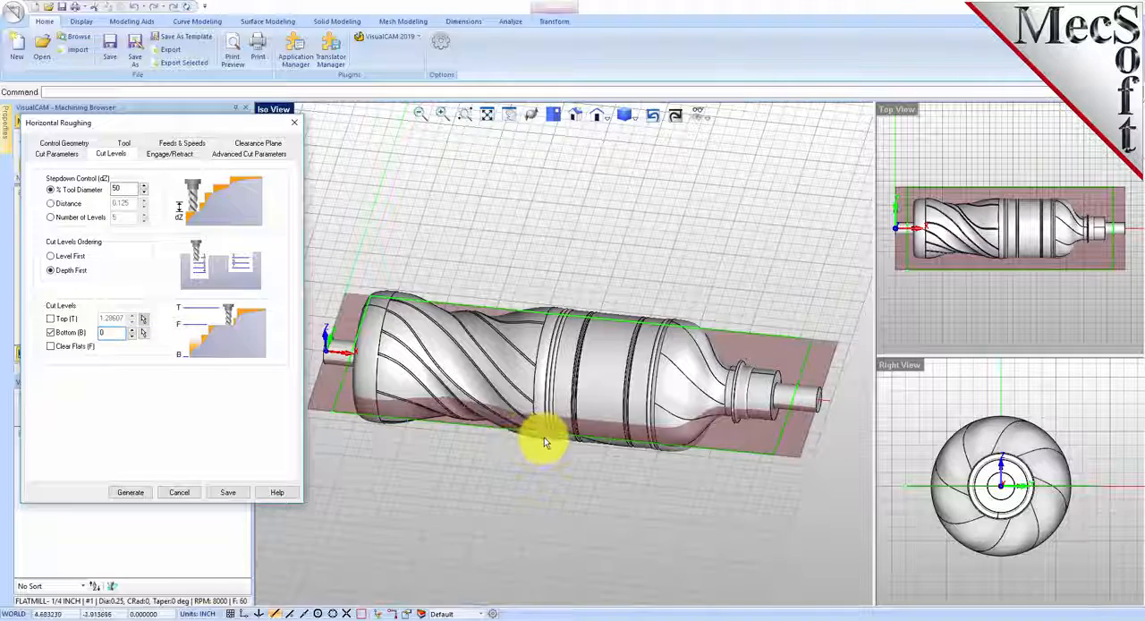
middle_click_drag(543, 442, 551, 416)
middle_click_drag(637, 415, 595, 430)
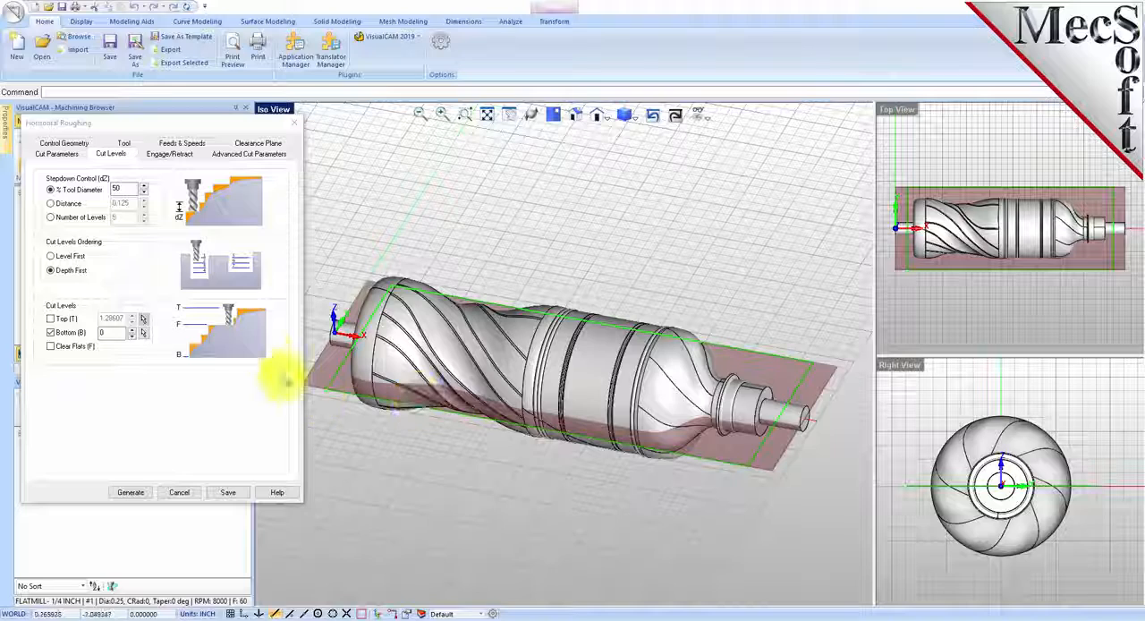
Step: Generate the roughing toolpath with a 10° Path ramp, engagement in previously cut areas and a 0.275 linear extension in air
left_click(176, 154)
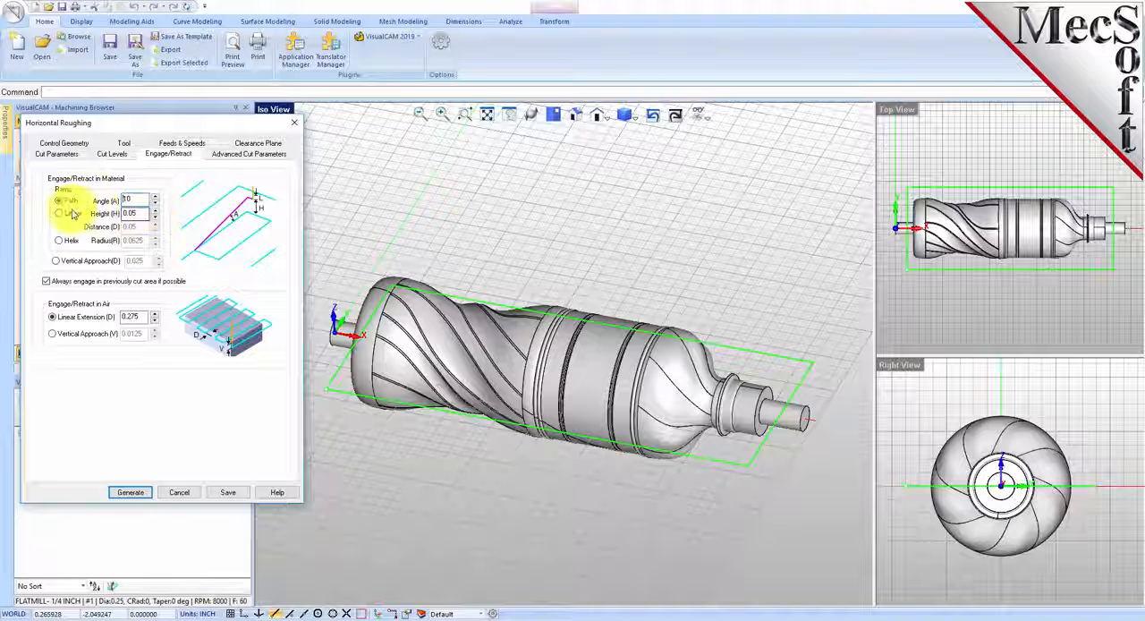
left_click_drag(130, 199, 117, 199)
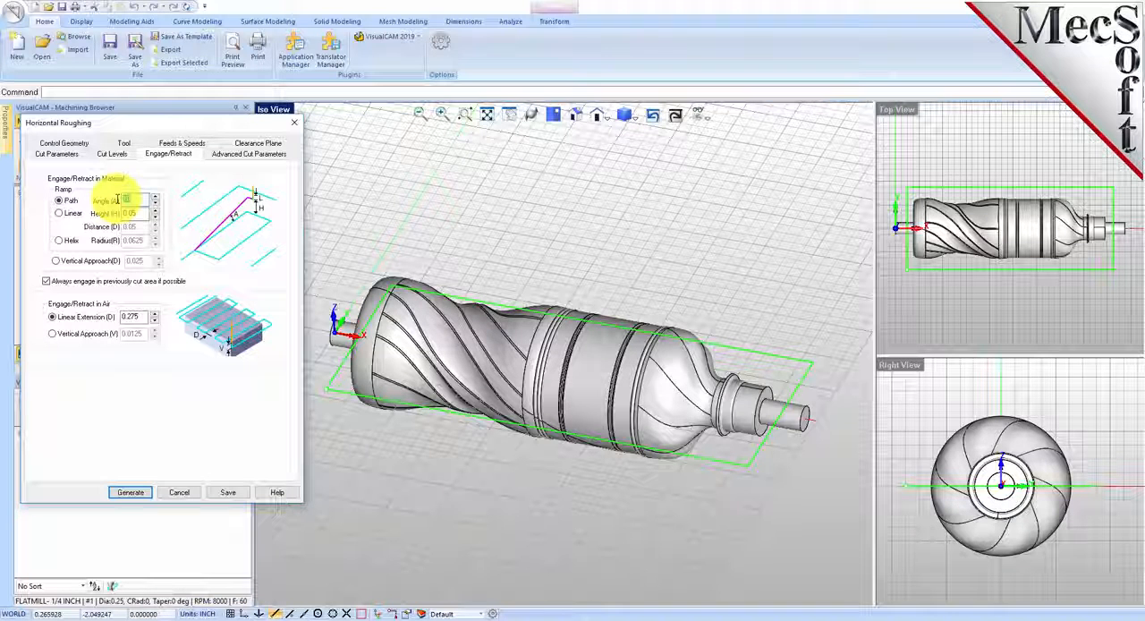
left_click(46, 282)
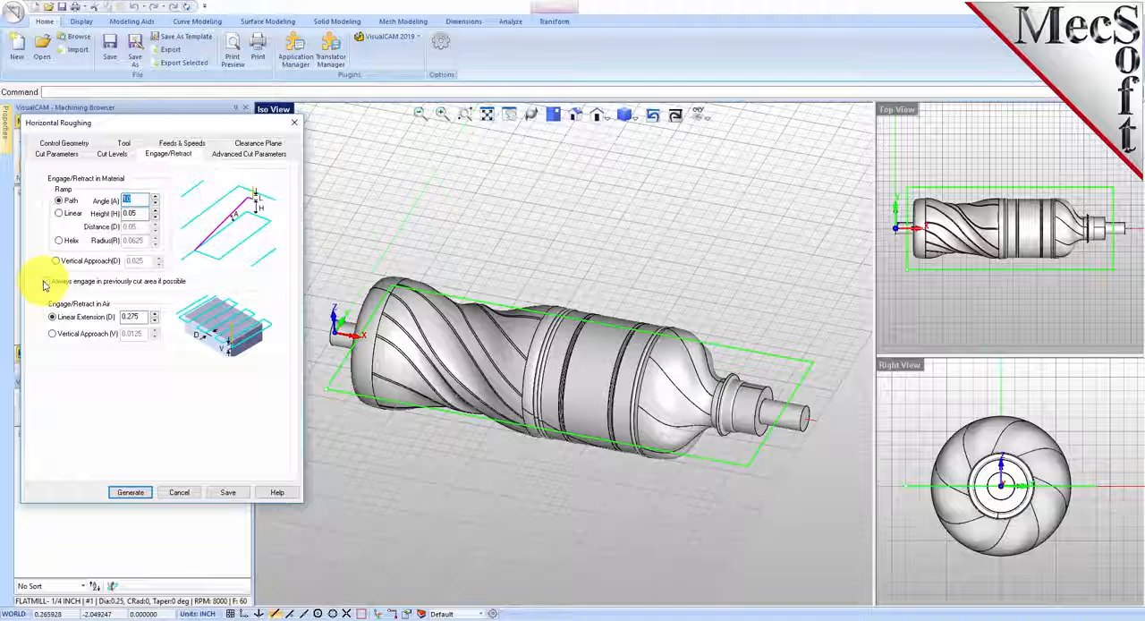
left_click(47, 282)
left_click(52, 317)
left_click_drag(143, 315, 111, 316)
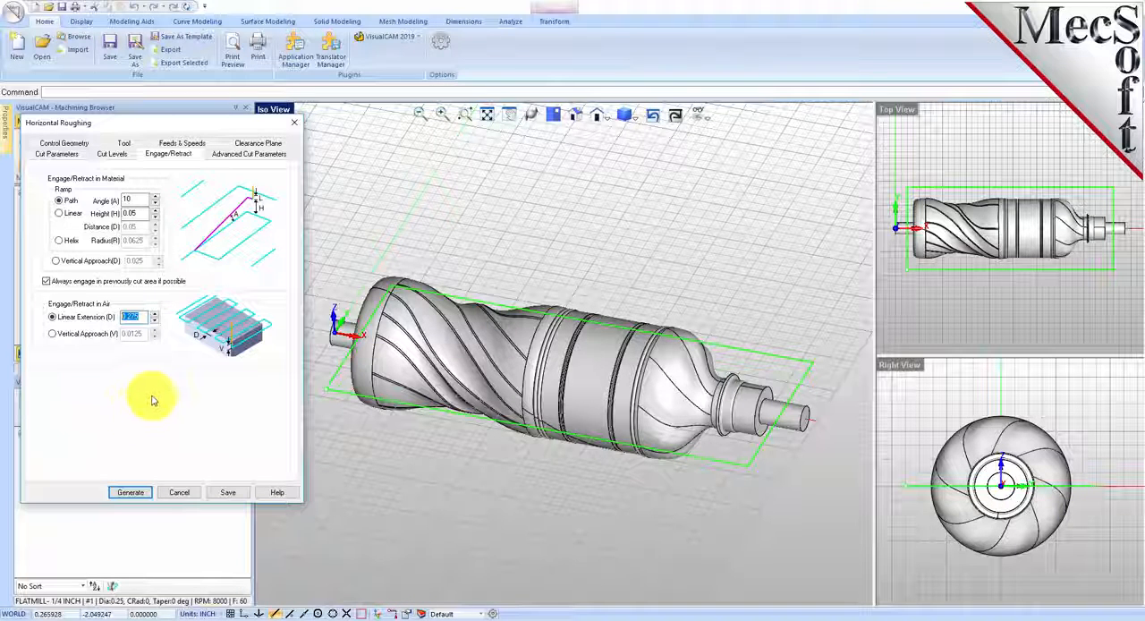
left_click(132, 492)
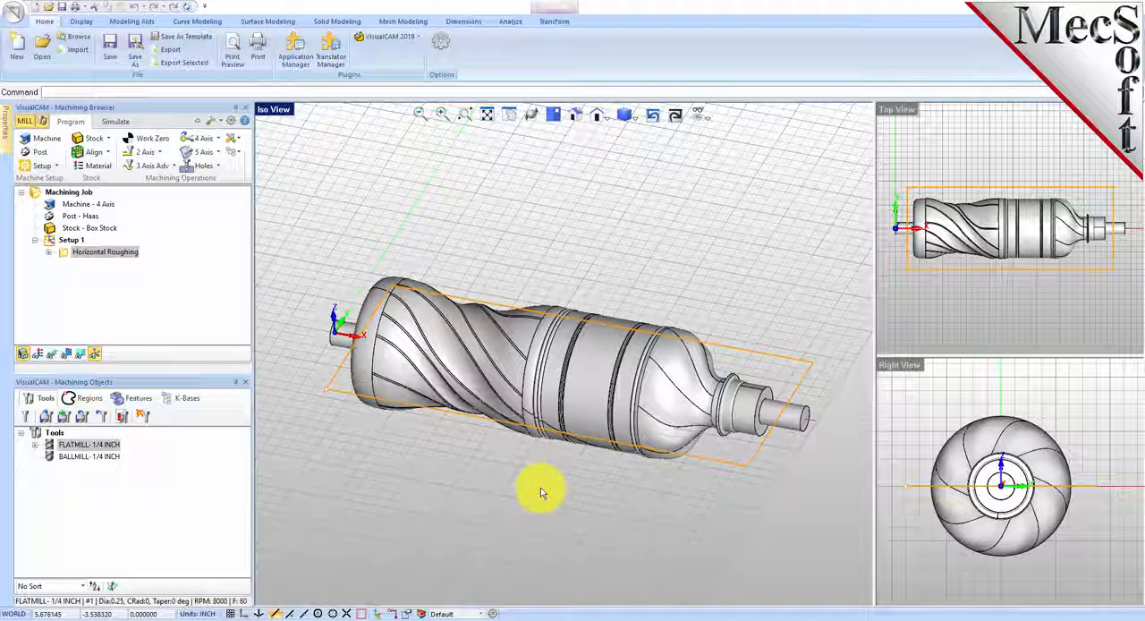
Step: Display the generated roughing toolpath and inspect it up close around the bottle
left_click(51, 355)
left_click(51, 355)
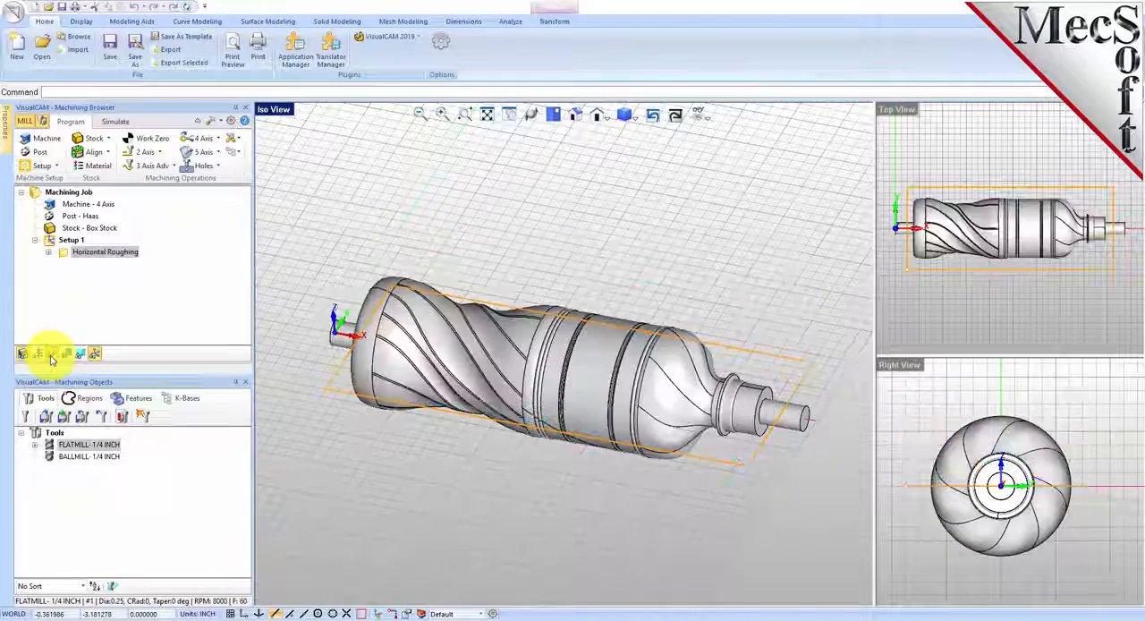
left_click(51, 355)
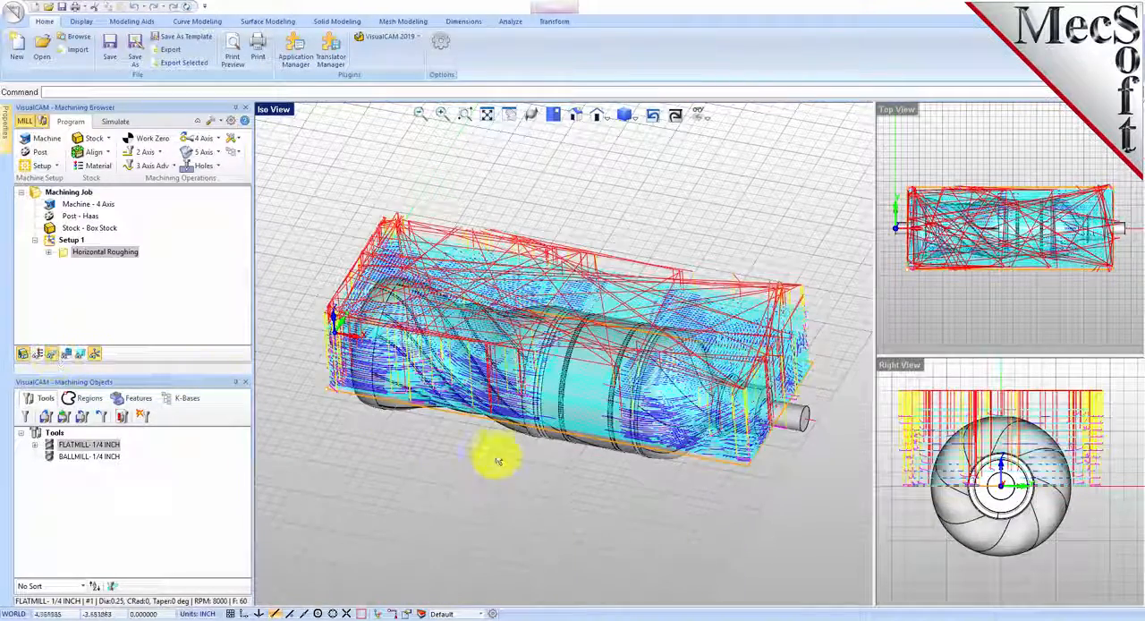
scroll(547, 390, "up", 4)
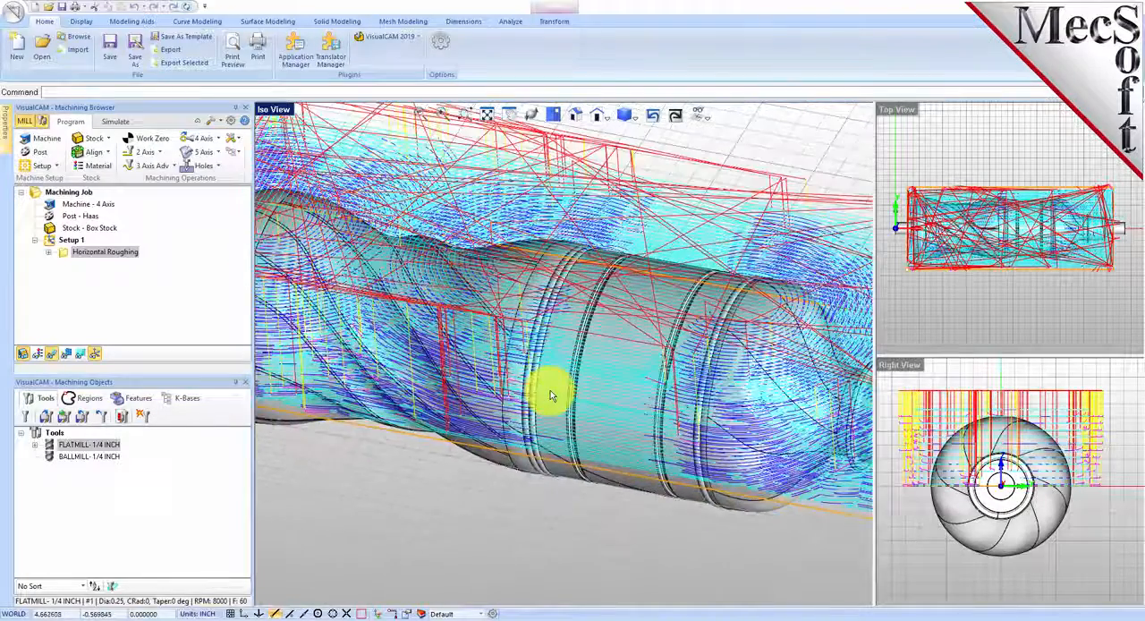
scroll(550, 390, "down", 2)
scroll(550, 390, "down", 2)
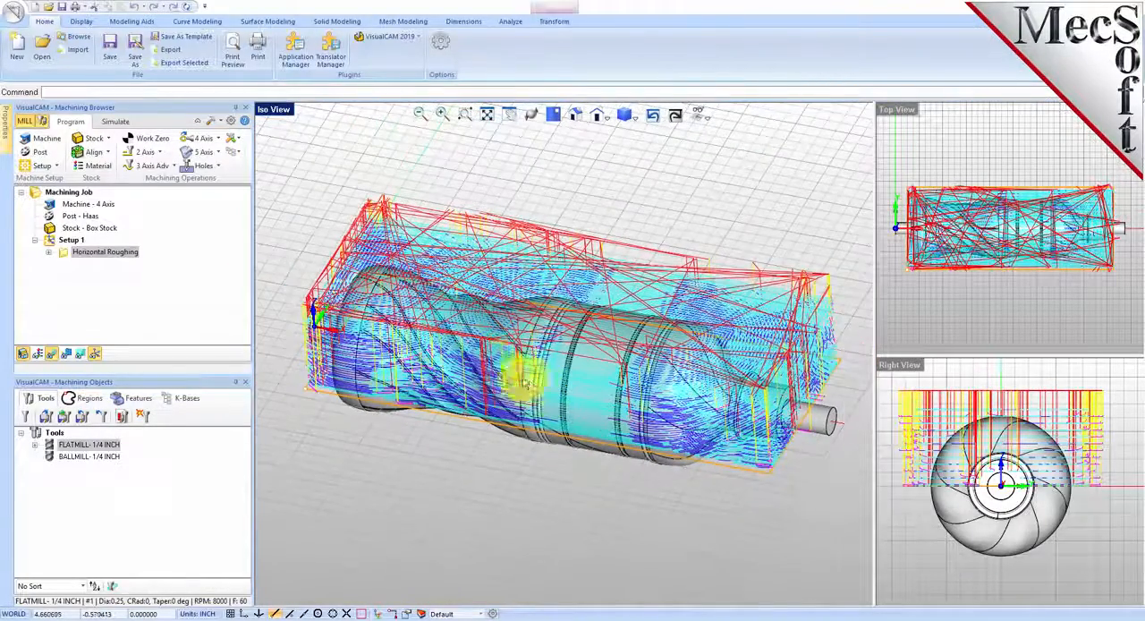
Step: Choose the Polygonal Model in the simulation preferences and accept rerunning all simulations
left_click(118, 123)
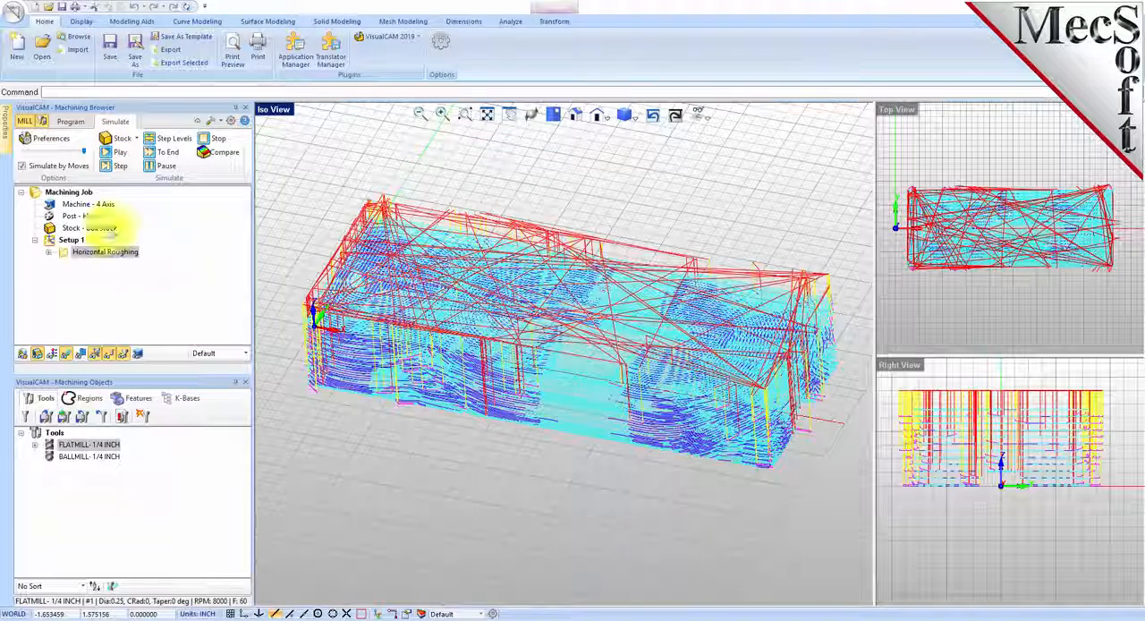
left_click(54, 141)
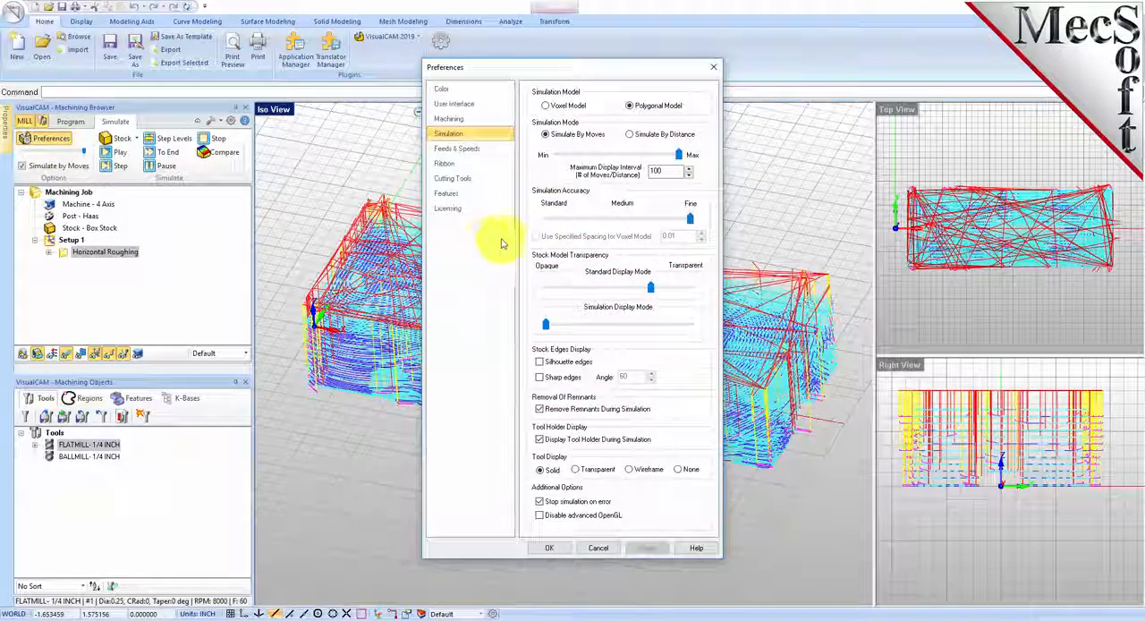
left_click(630, 107)
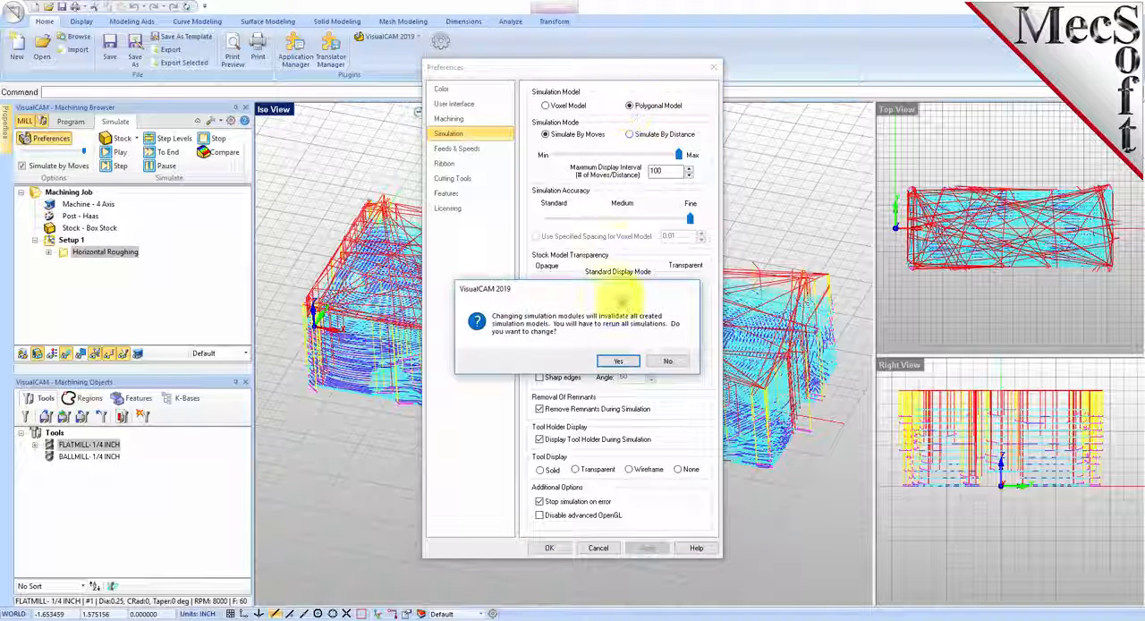
left_click(612, 358)
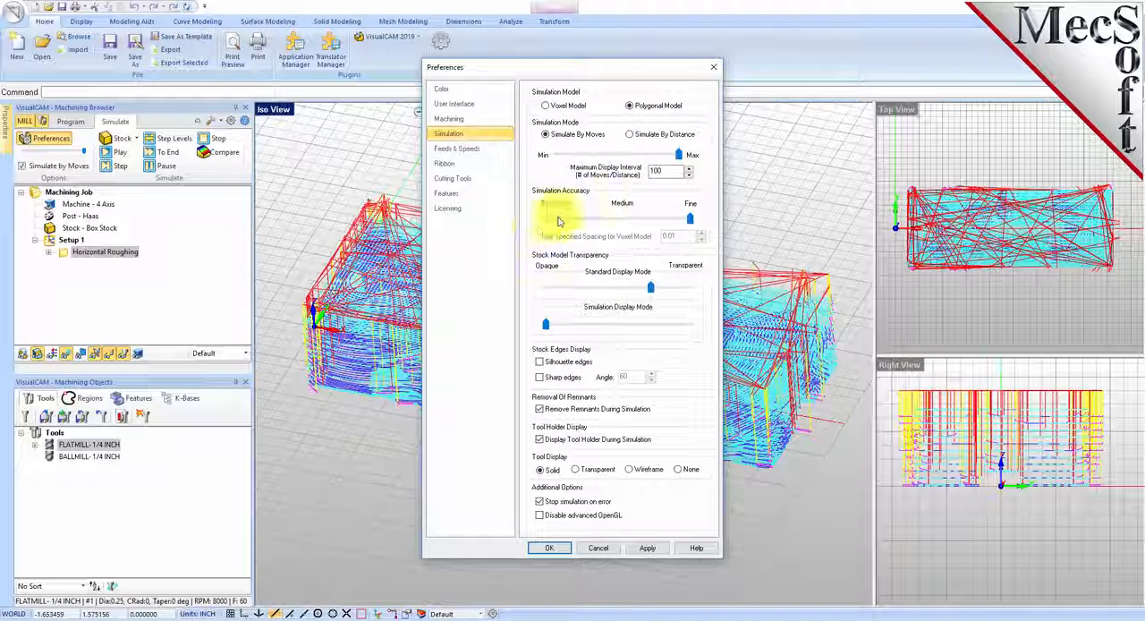
left_click(549, 547)
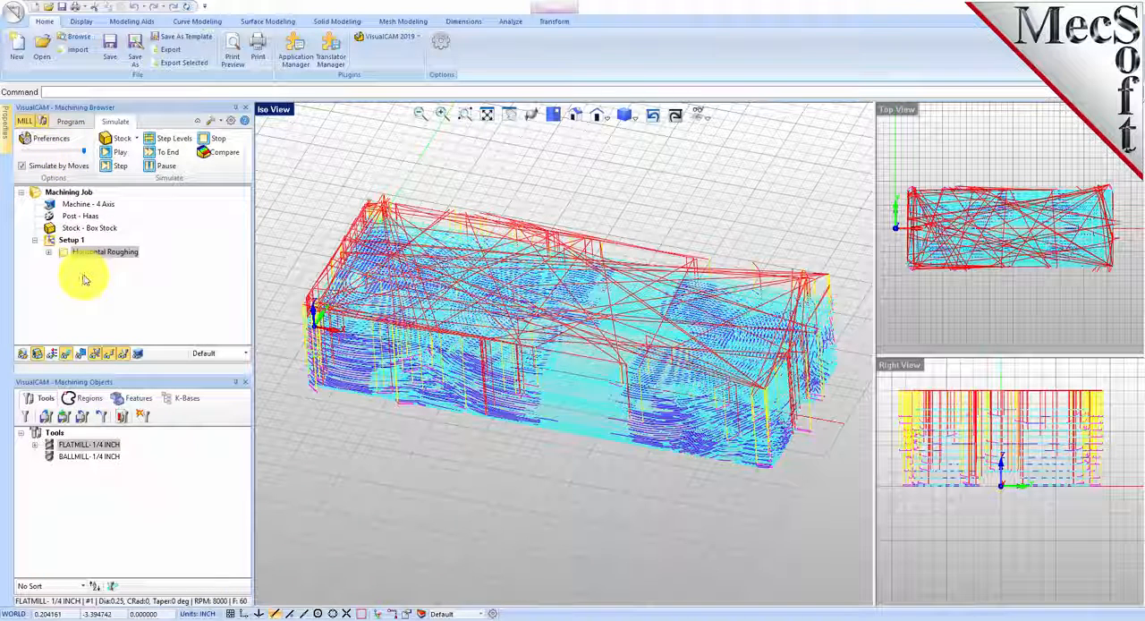
Step: Simulate the Horizontal Roughing operation on the box stock with the toolpath hidden
left_click(65, 255)
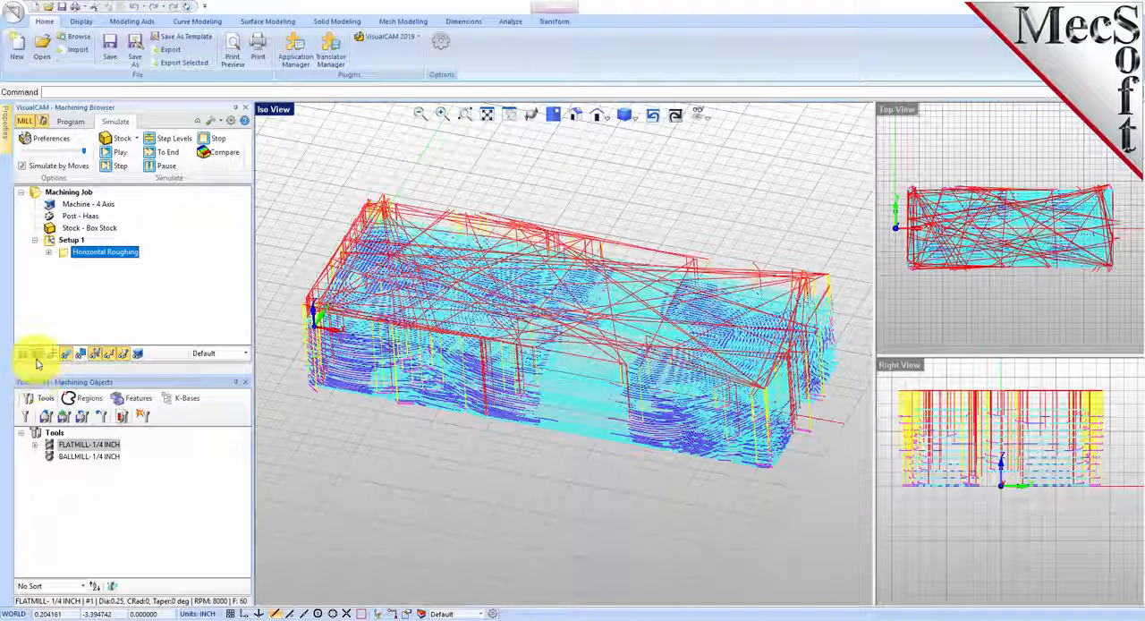
left_click(122, 156)
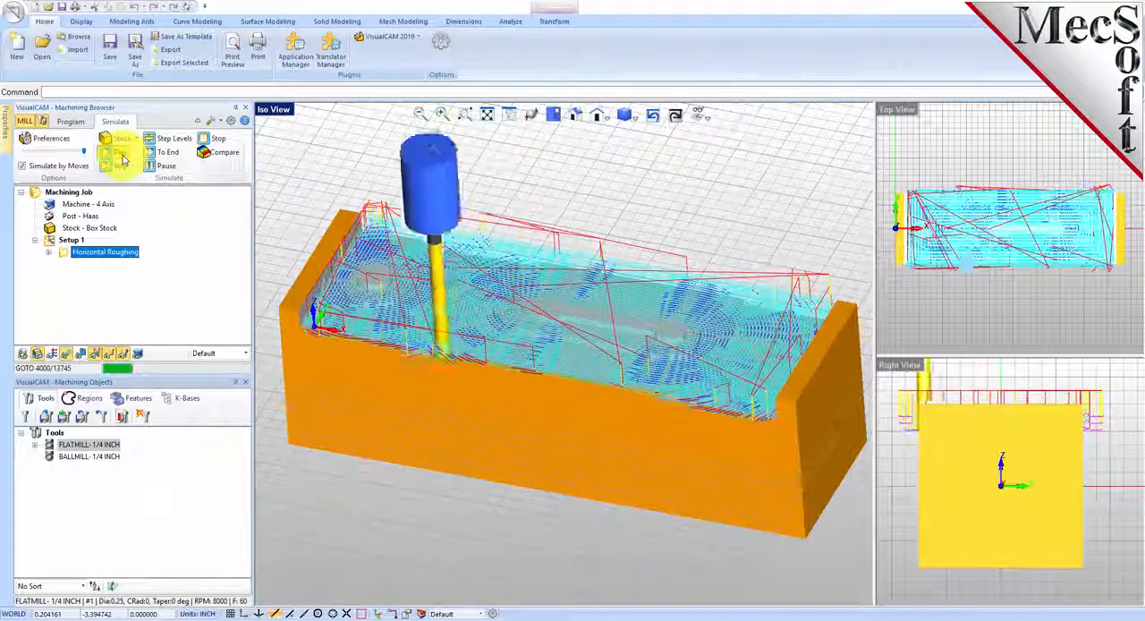
left_click(66, 358)
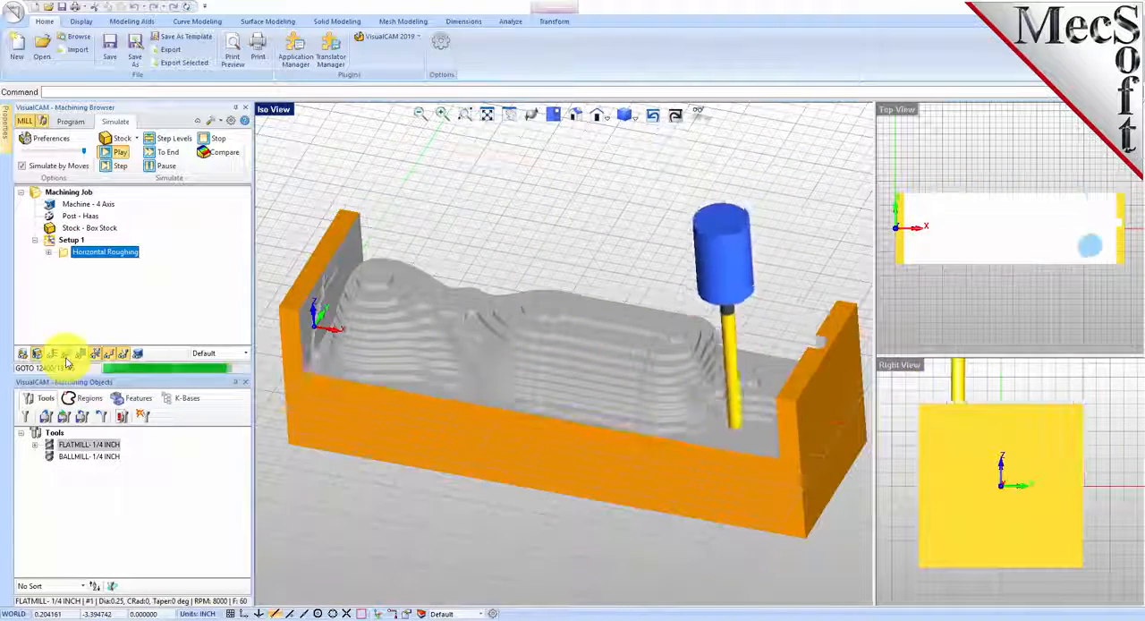
mouse_move(661, 346)
right_mouse_down()
mouse_move(617, 385)
mouse_move(567, 402)
mouse_move(652, 373)
mouse_move(665, 342)
right_mouse_up()
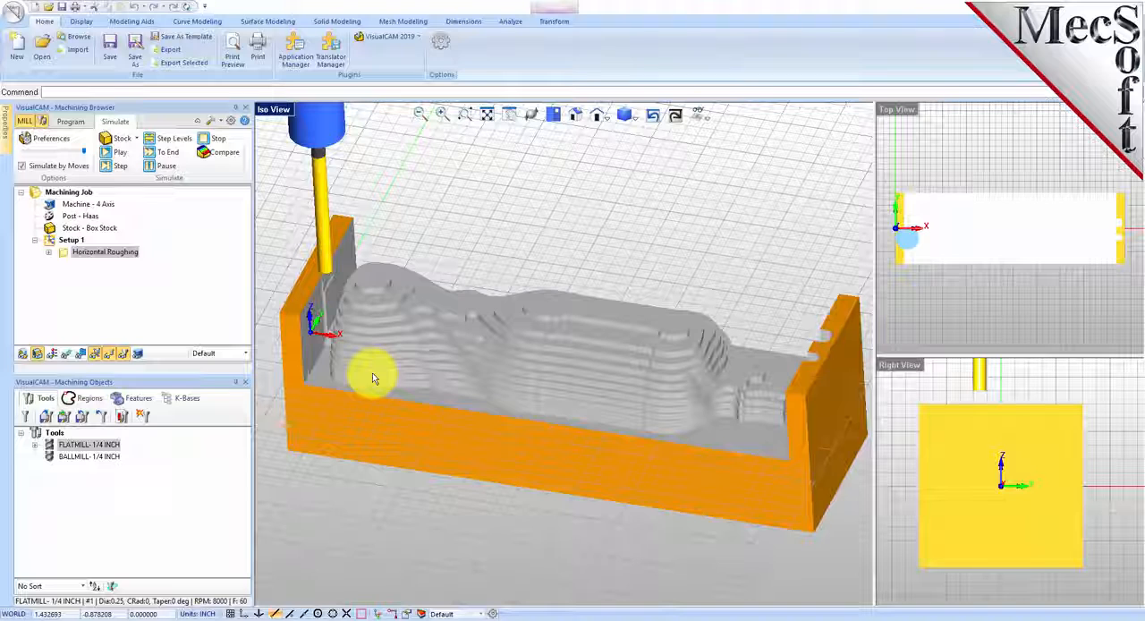
Step: Add a Rotate Table setup with a counterclockwise table rotation angle of 180 degrees
left_click(71, 121)
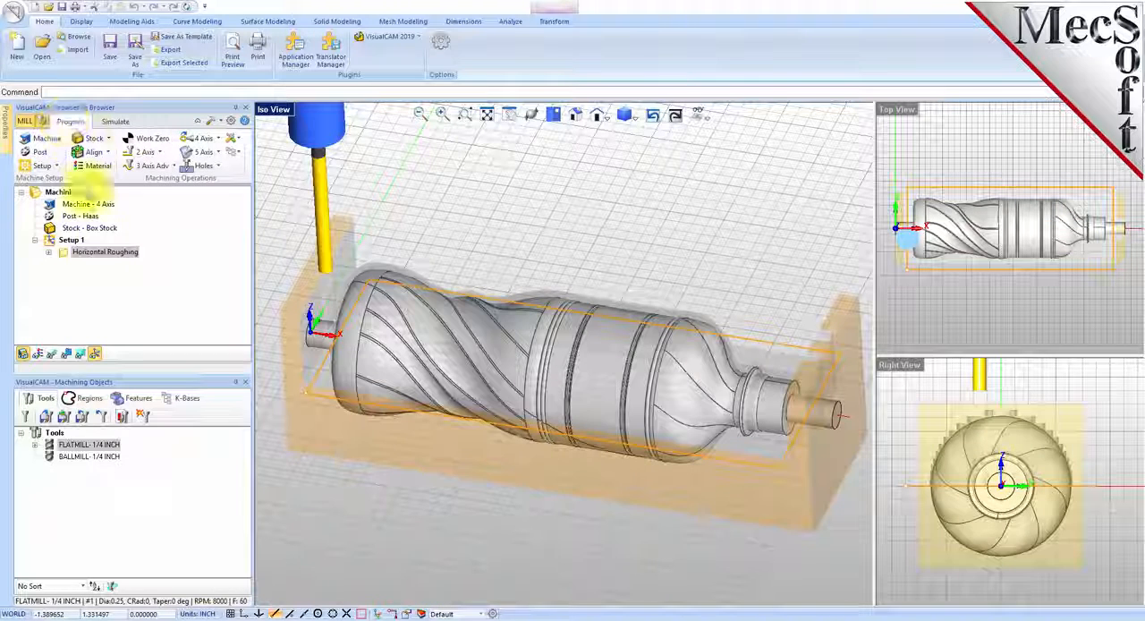
left_click(54, 167)
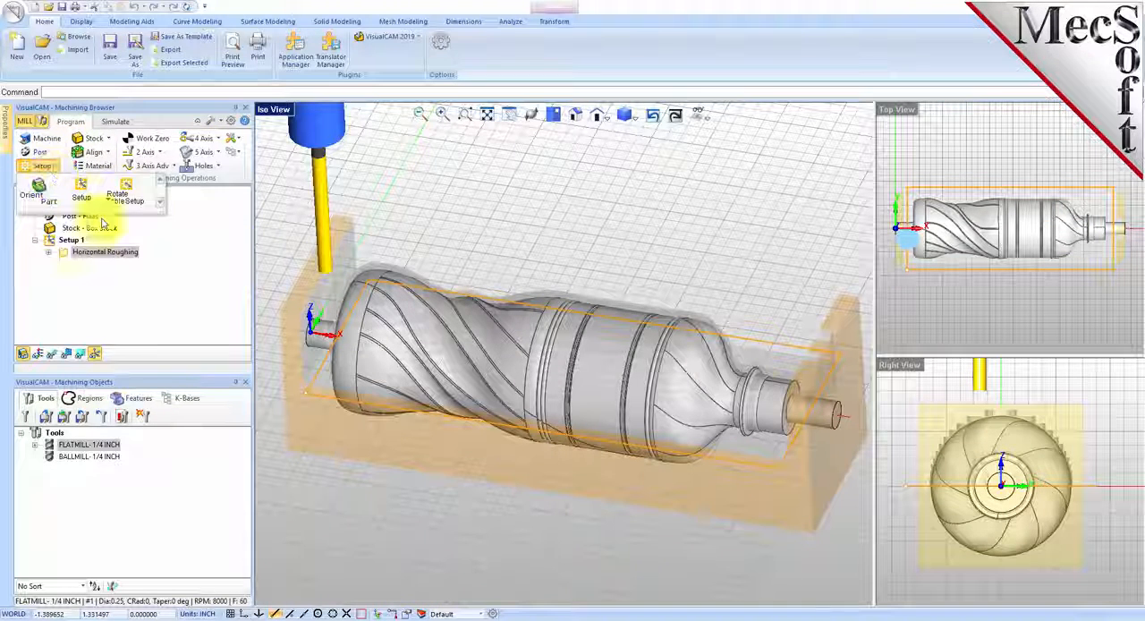
left_click(144, 203)
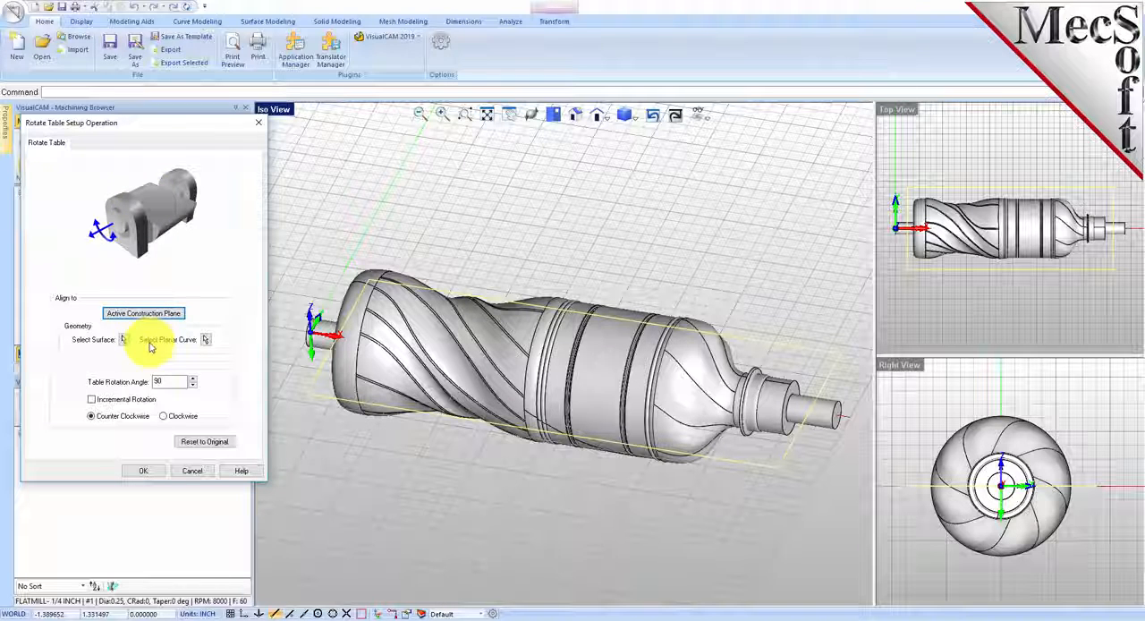
left_click_drag(169, 381, 139, 380)
type("180")
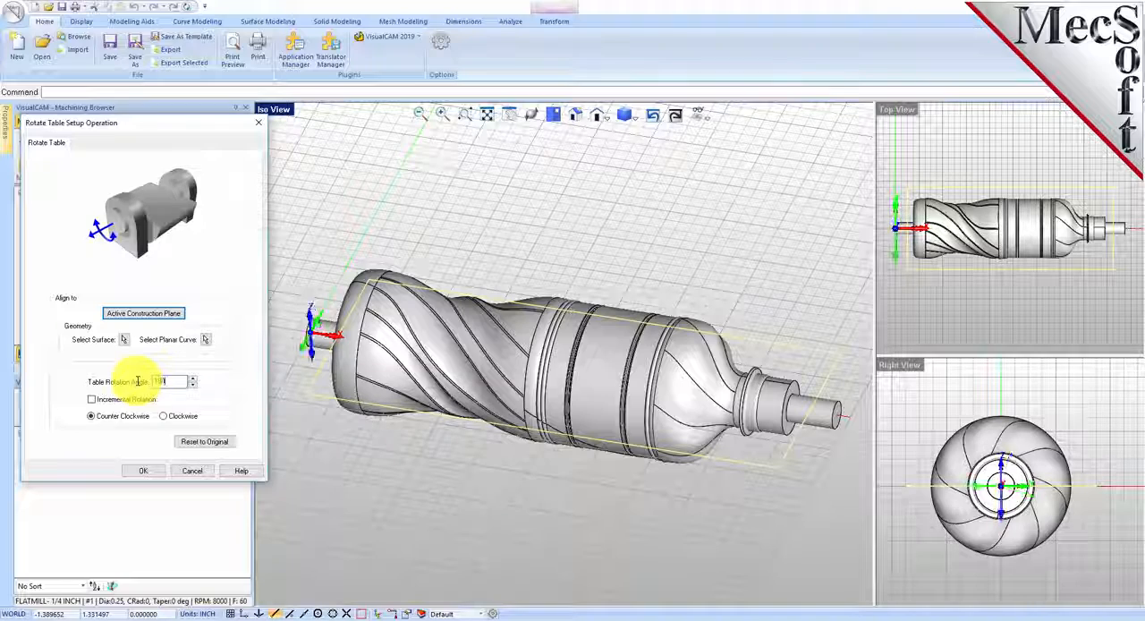
left_click(144, 471)
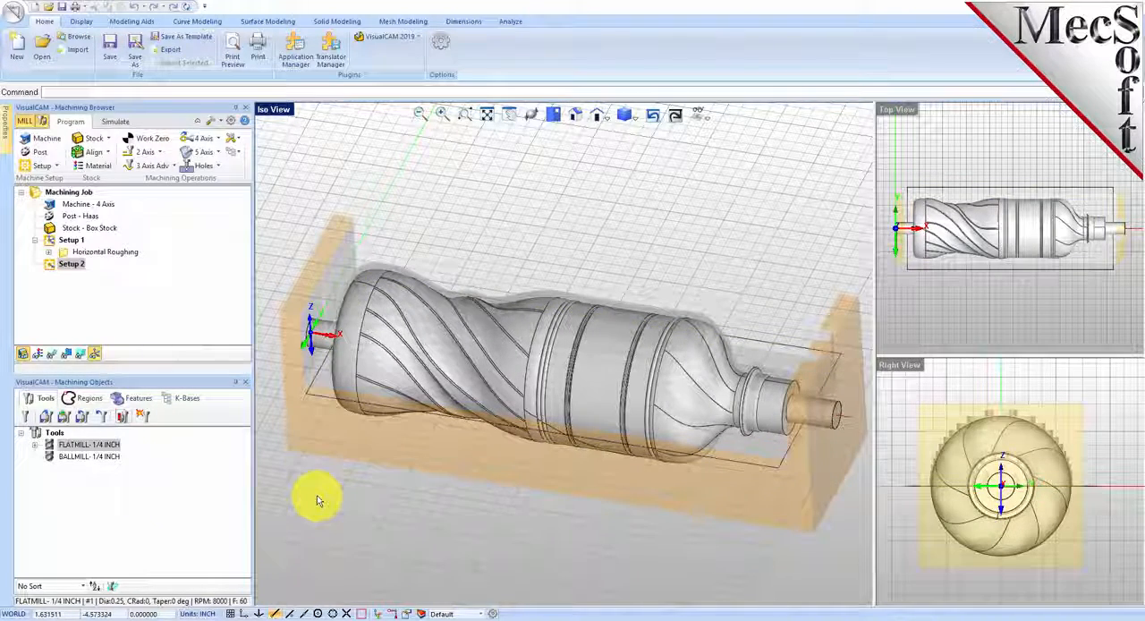
Step: Copy the Horizontal Roughing operation from Setup 1 and paste it into Setup 2
left_click(50, 265)
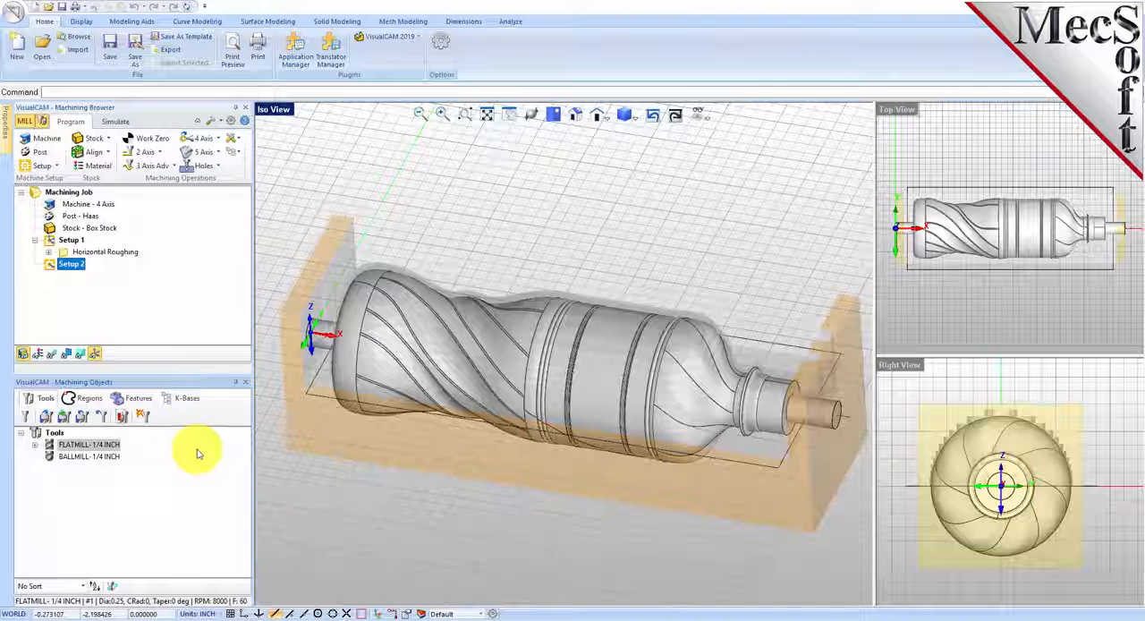
left_click(98, 253)
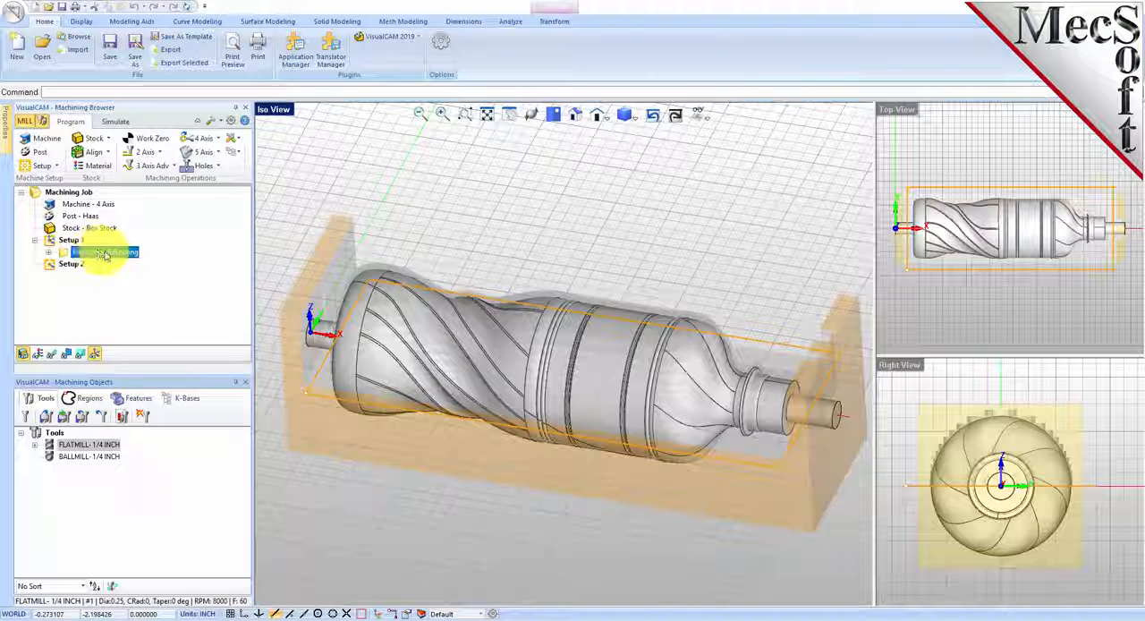
right_click(119, 256)
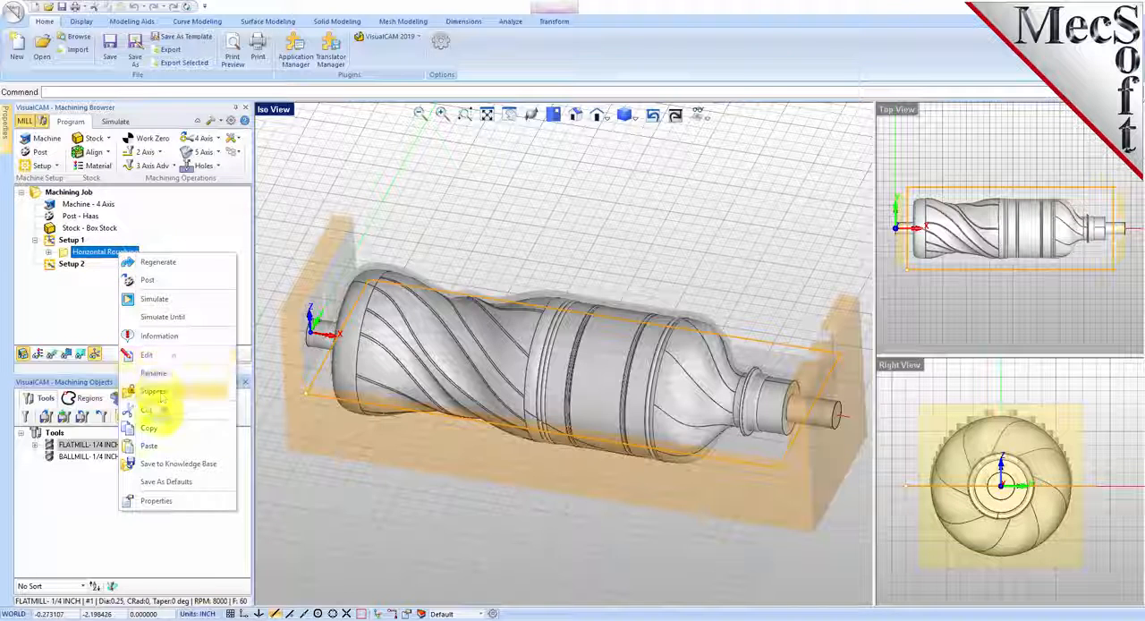
left_click(160, 431)
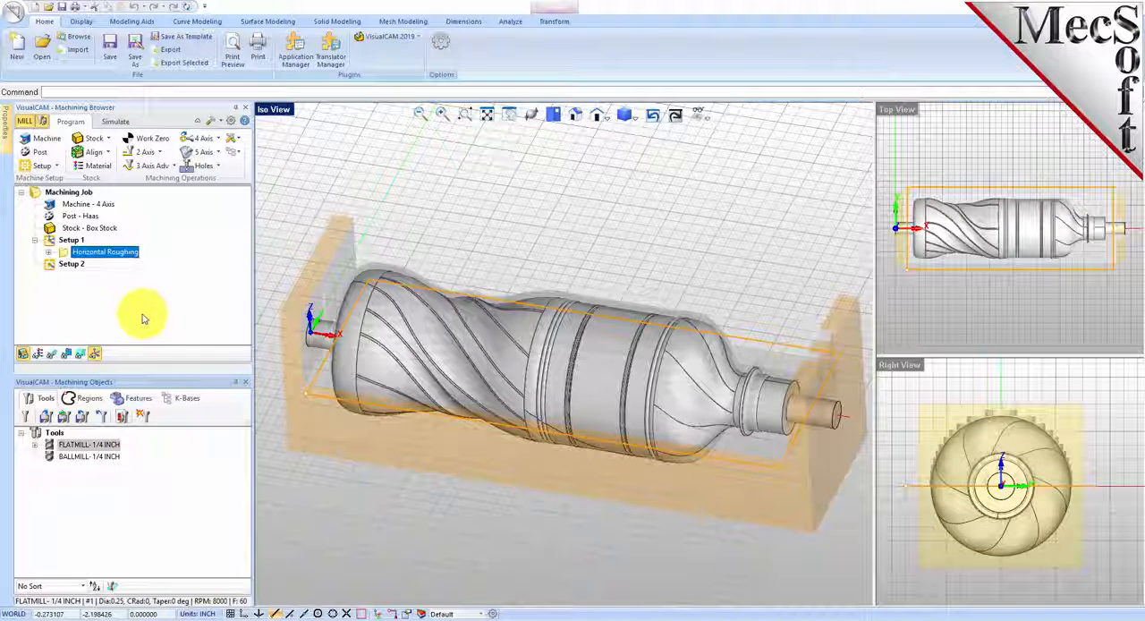
left_click(68, 267)
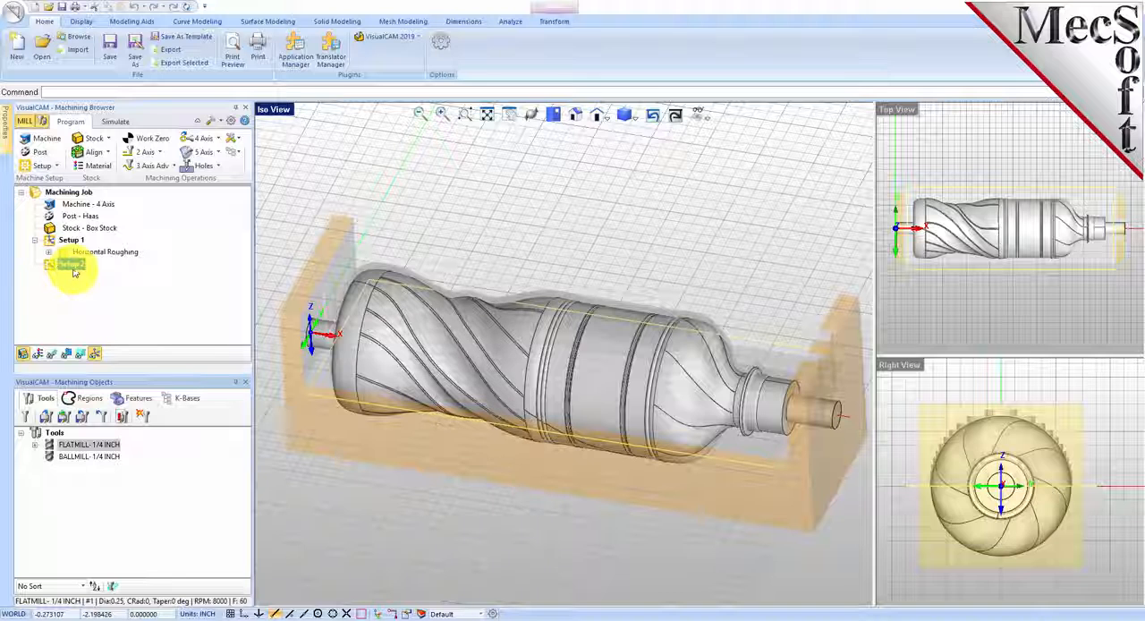
right_click(73, 270)
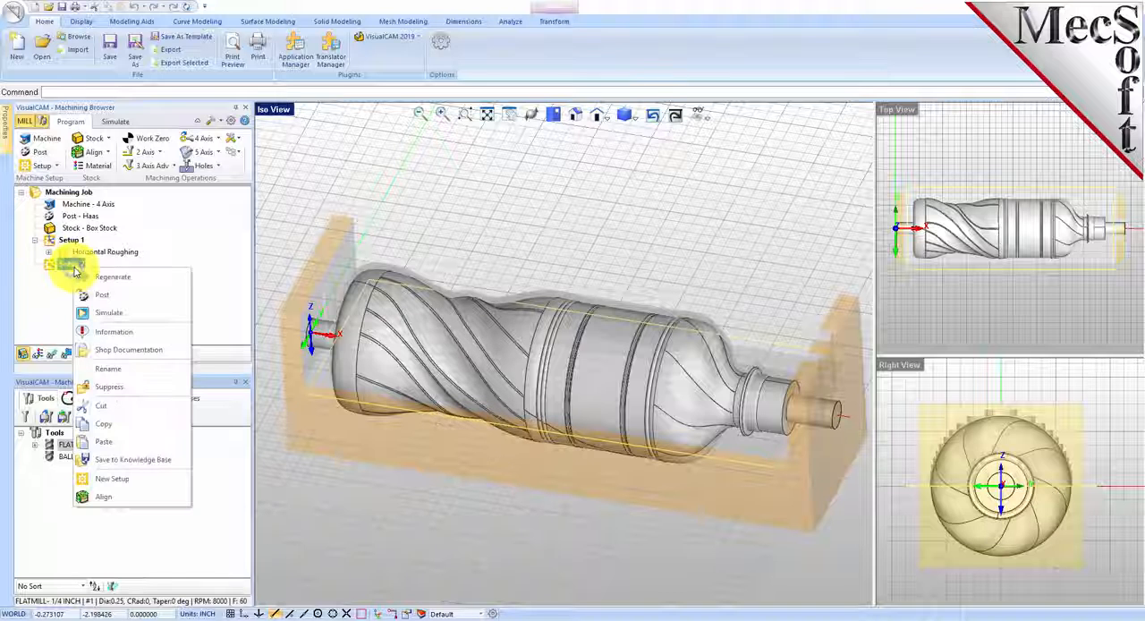
left_click(123, 444)
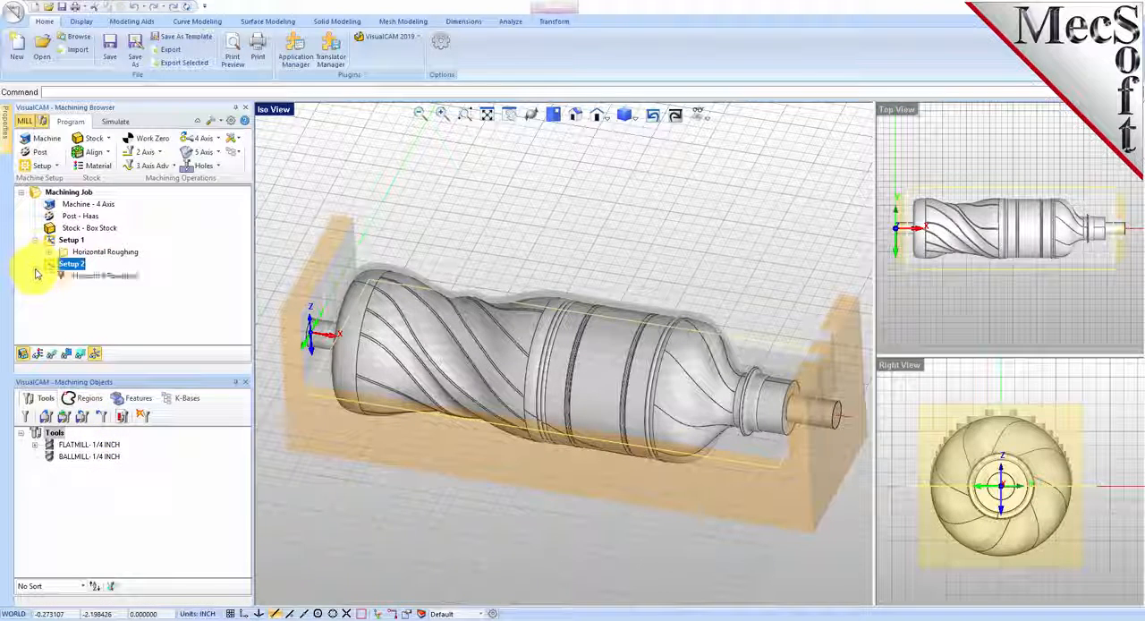
Step: Regenerate the Horizontal Roughing toolpath under Setup 2
left_click(63, 279)
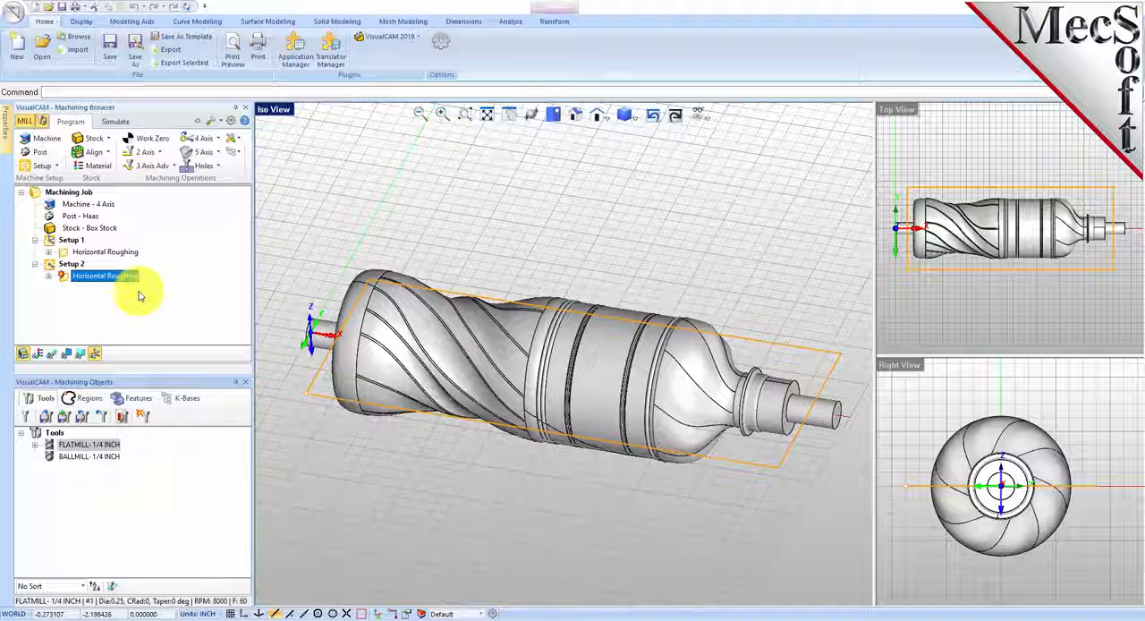
right_click(129, 278)
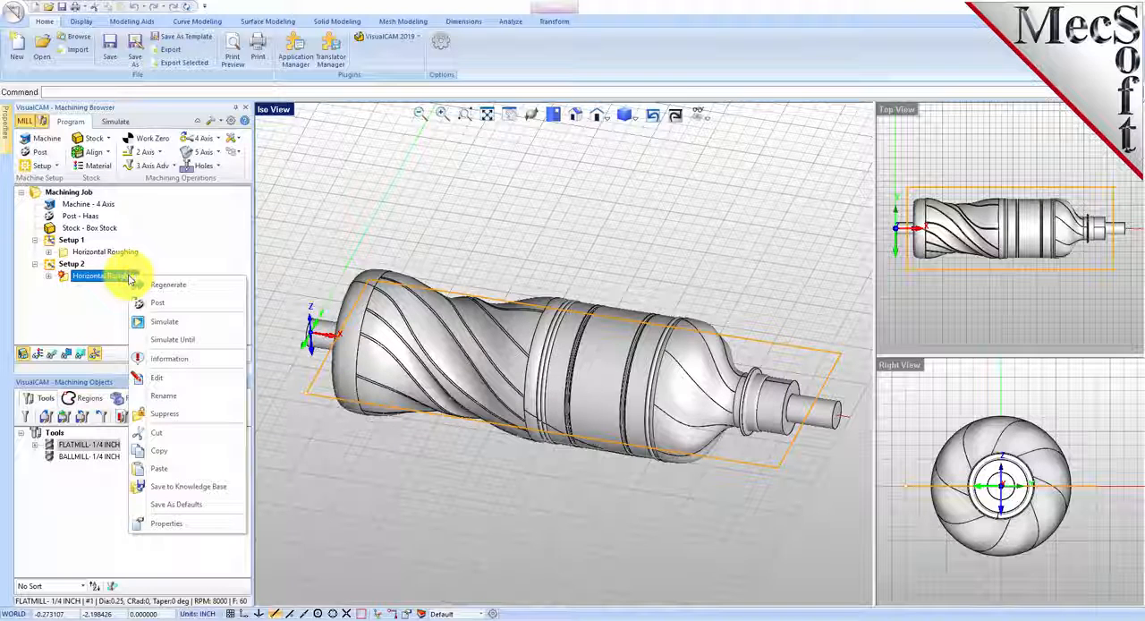
left_click(205, 285)
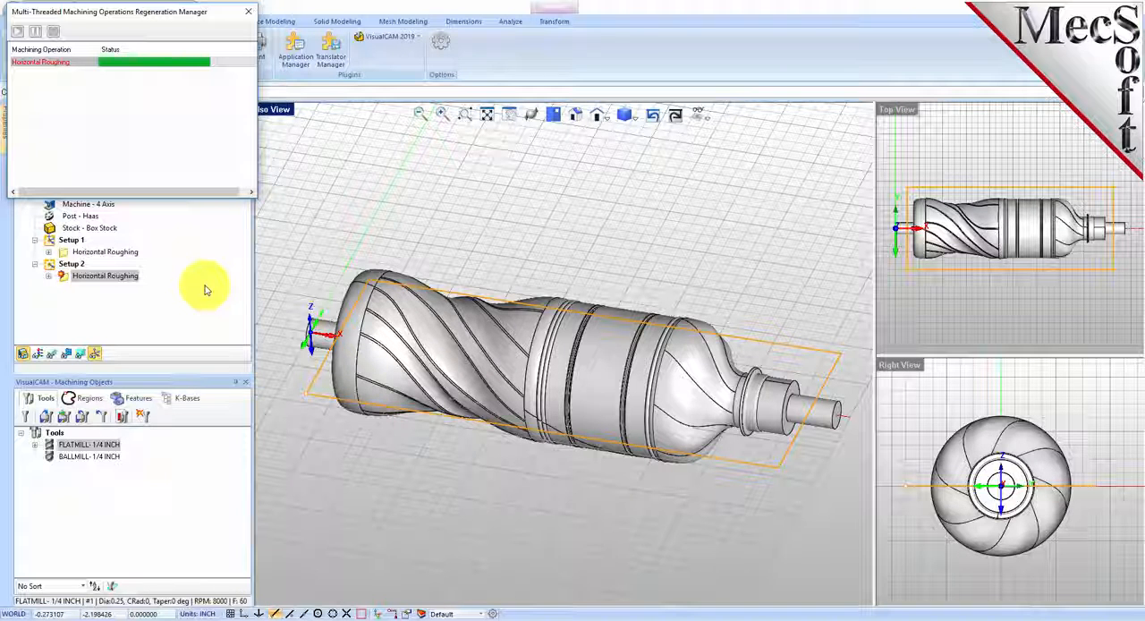
Step: Simulate the Setup 2 Horizontal Roughing through to the end and inspect the cut stock around the bottle
left_click(115, 121)
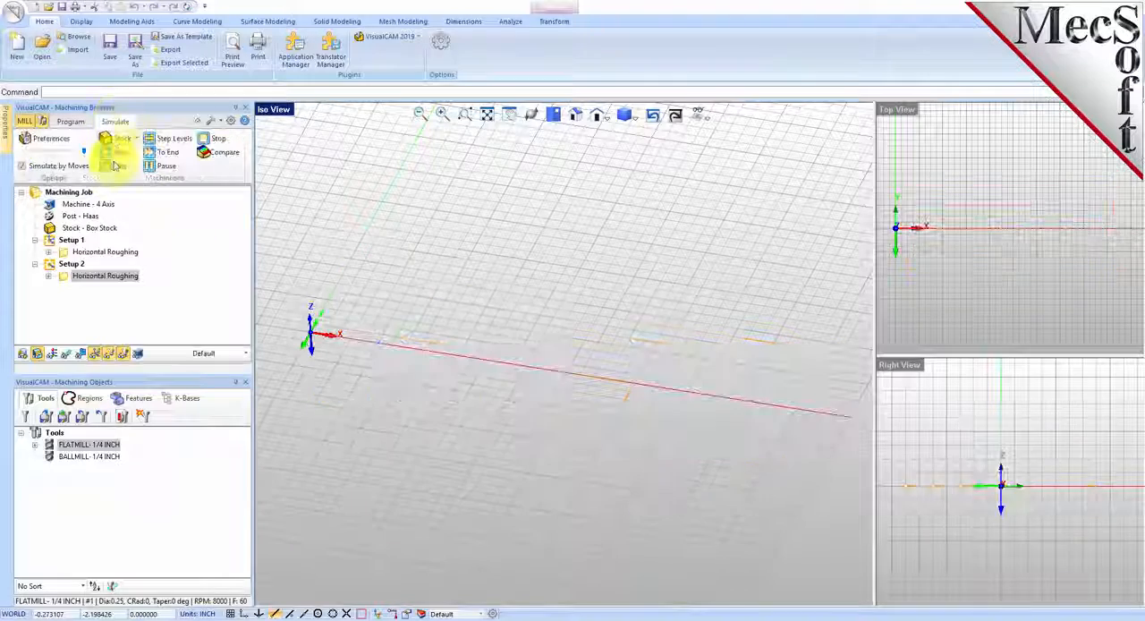
left_click(116, 152)
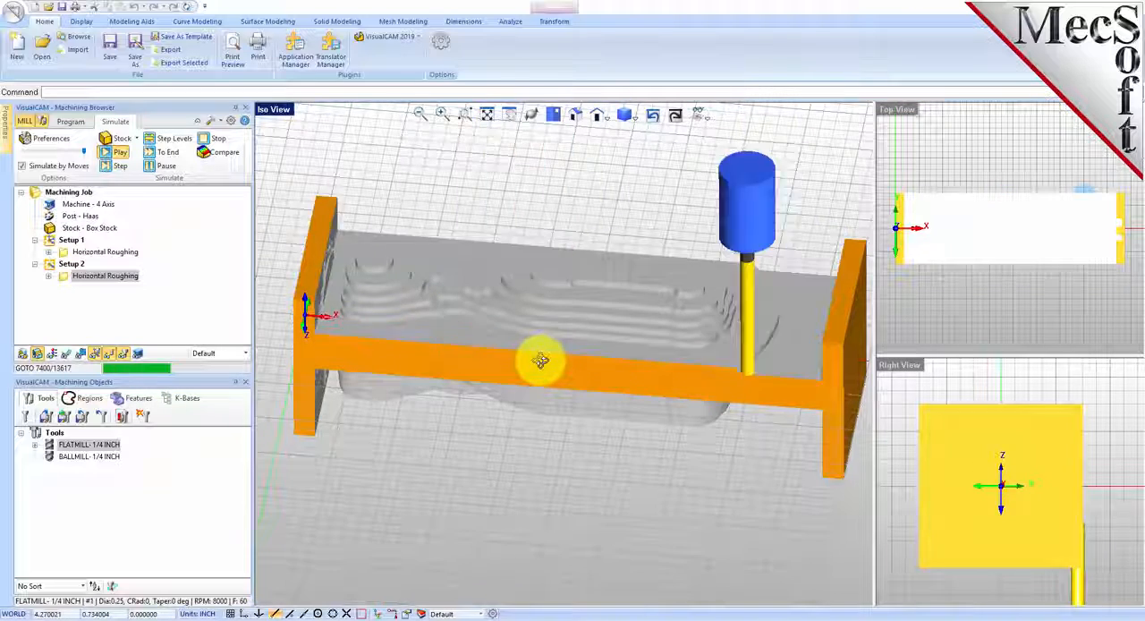
left_click(165, 172)
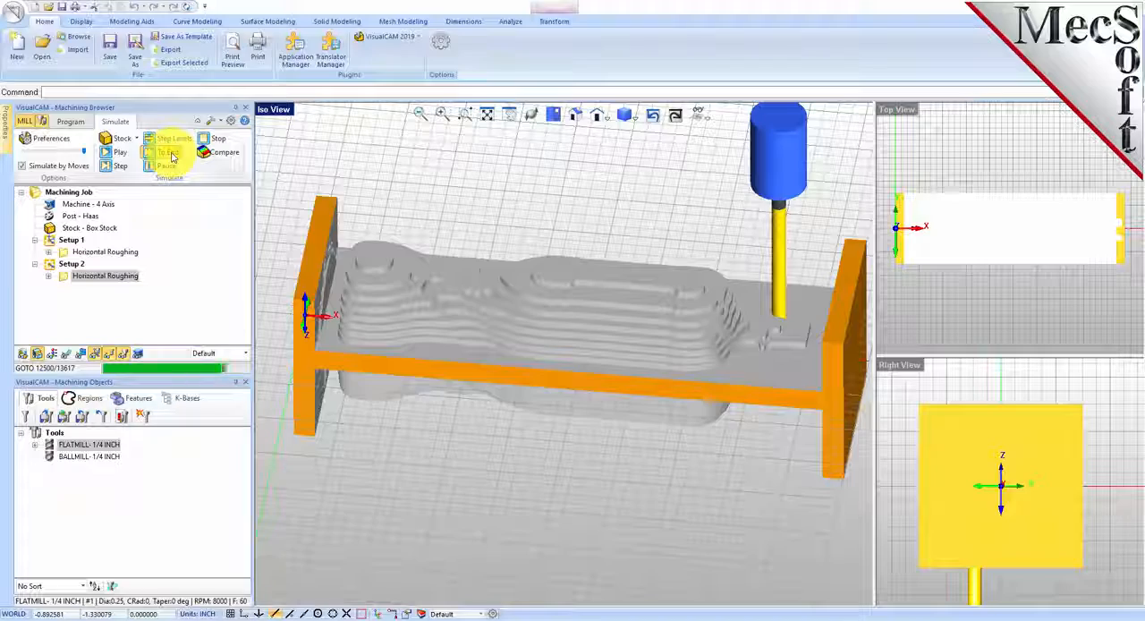
left_click_drag(540, 234, 513, 397)
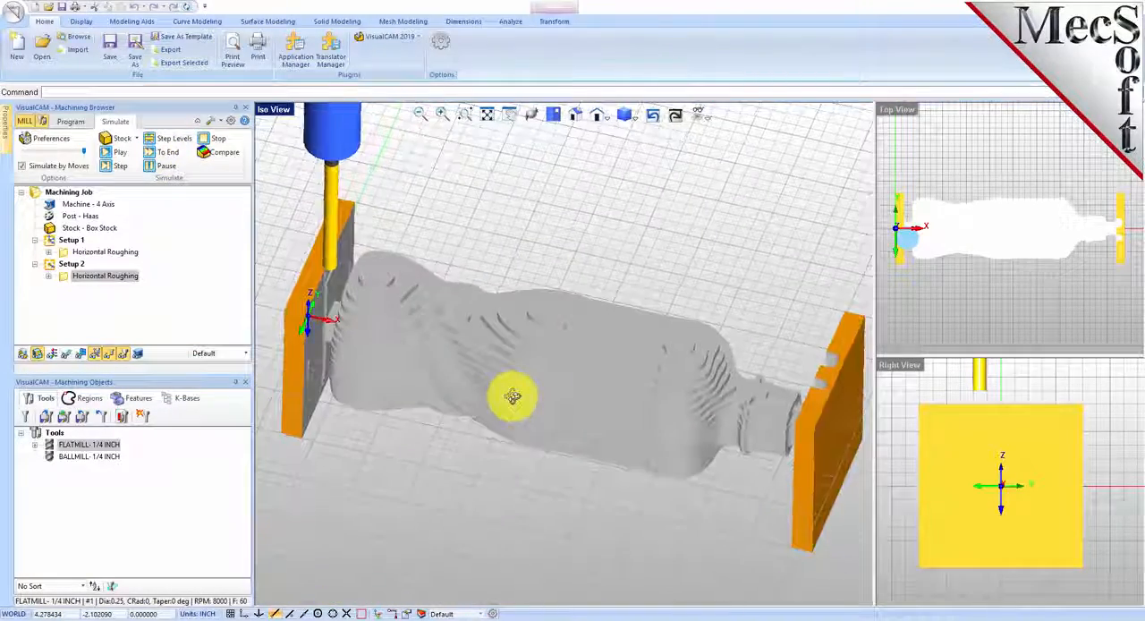
Step: Add another Rotate Table setup with a counterclockwise table rotation angle of 0 degrees
left_click(71, 122)
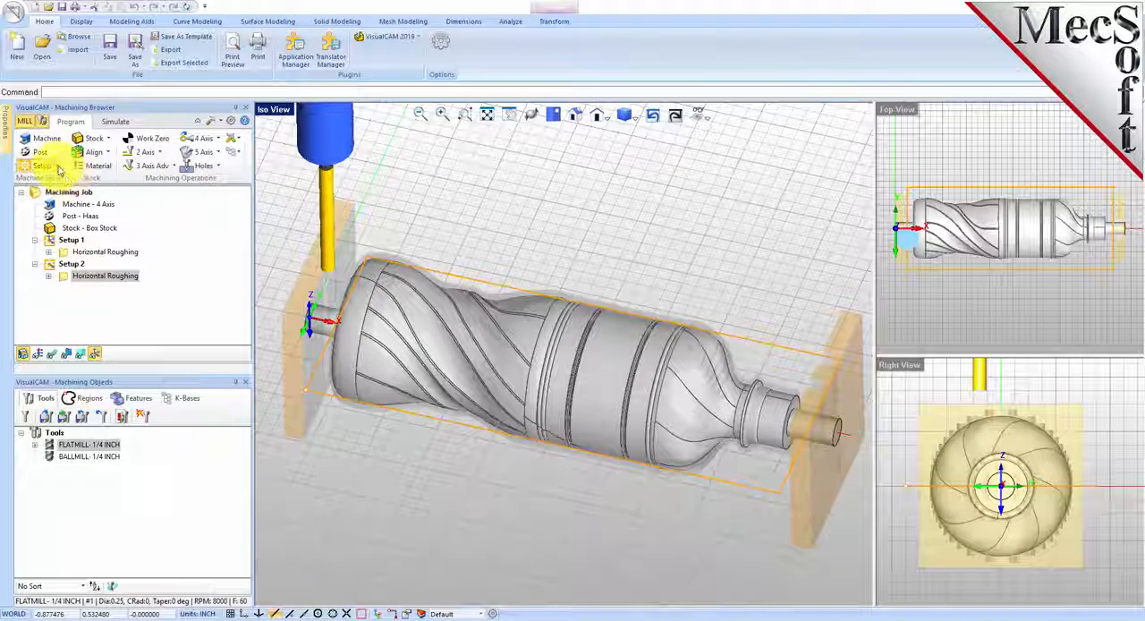
left_click(57, 167)
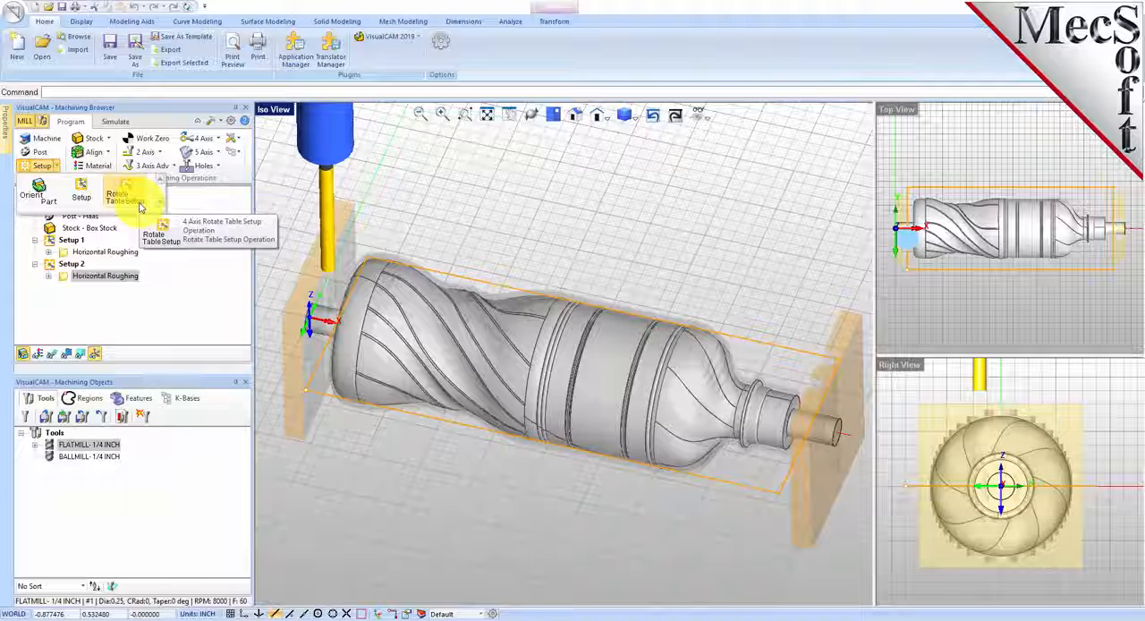
left_click(139, 208)
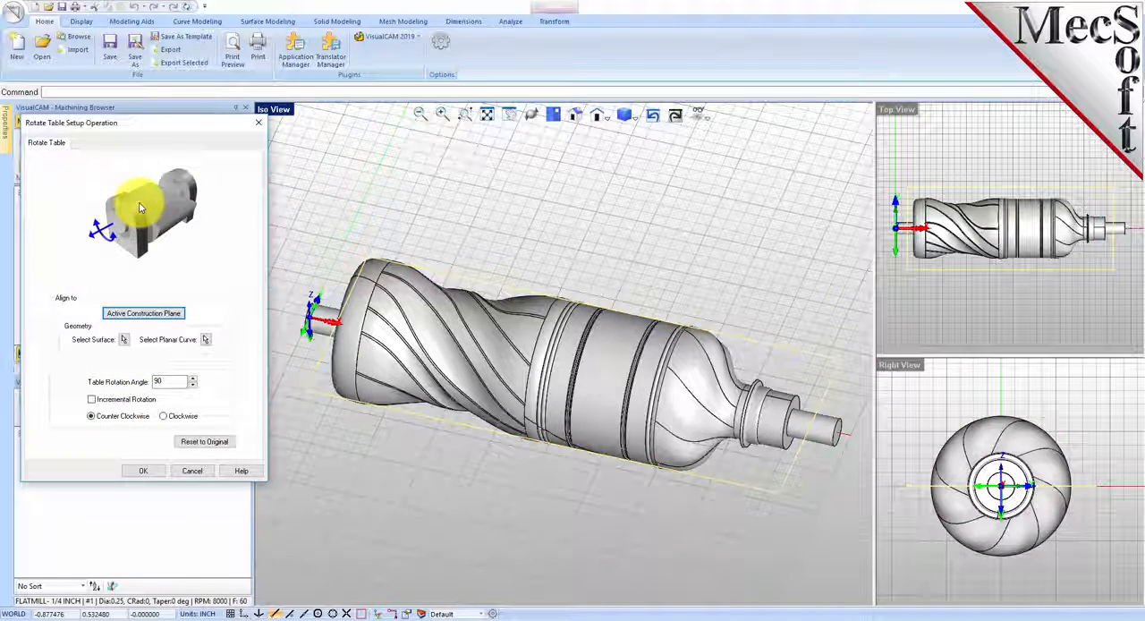
left_click(380, 466)
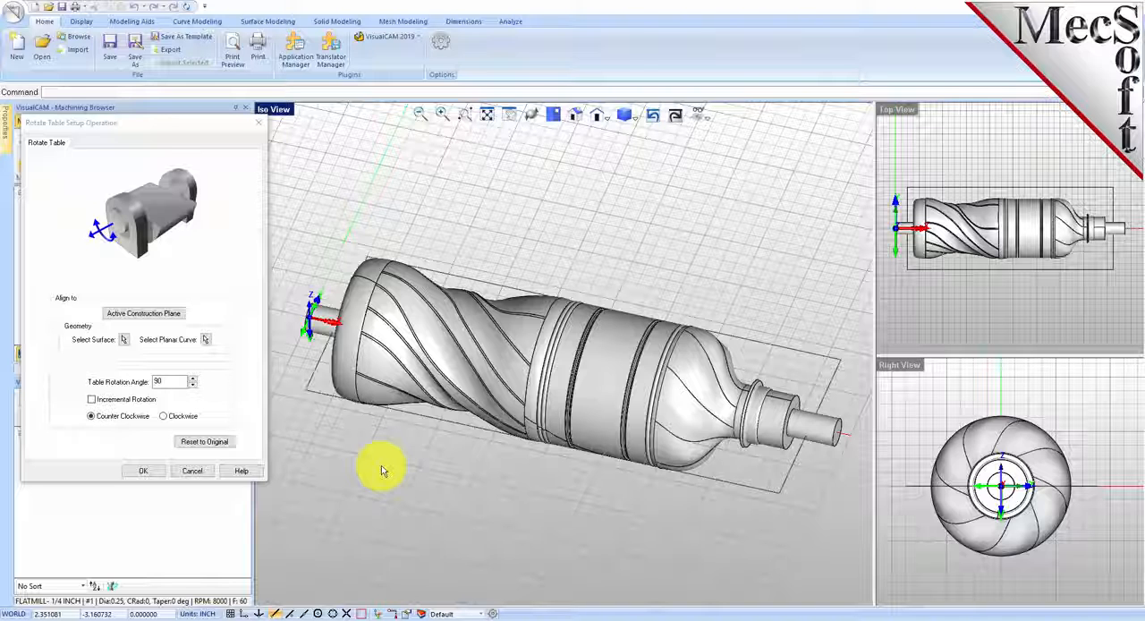
left_click_drag(179, 382, 138, 381)
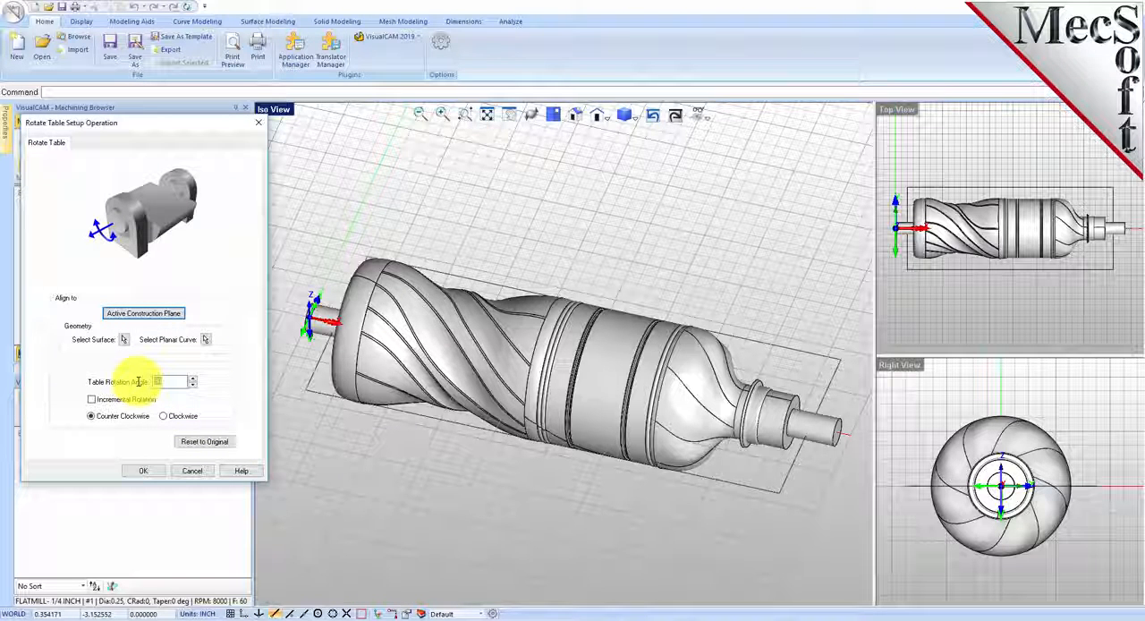
type("0")
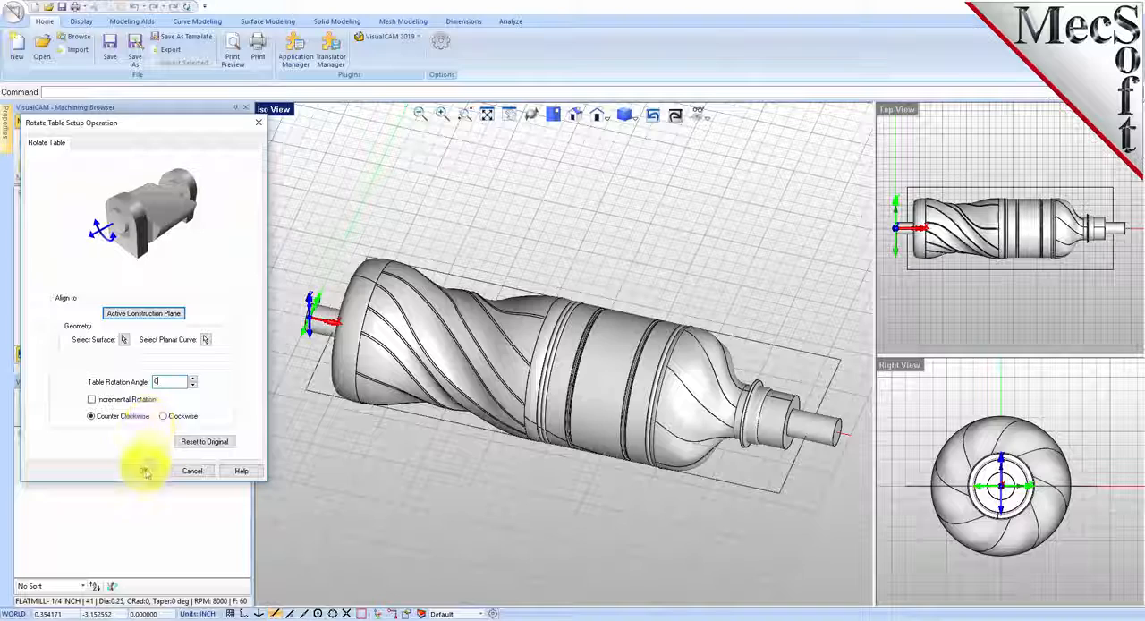
left_click(143, 471)
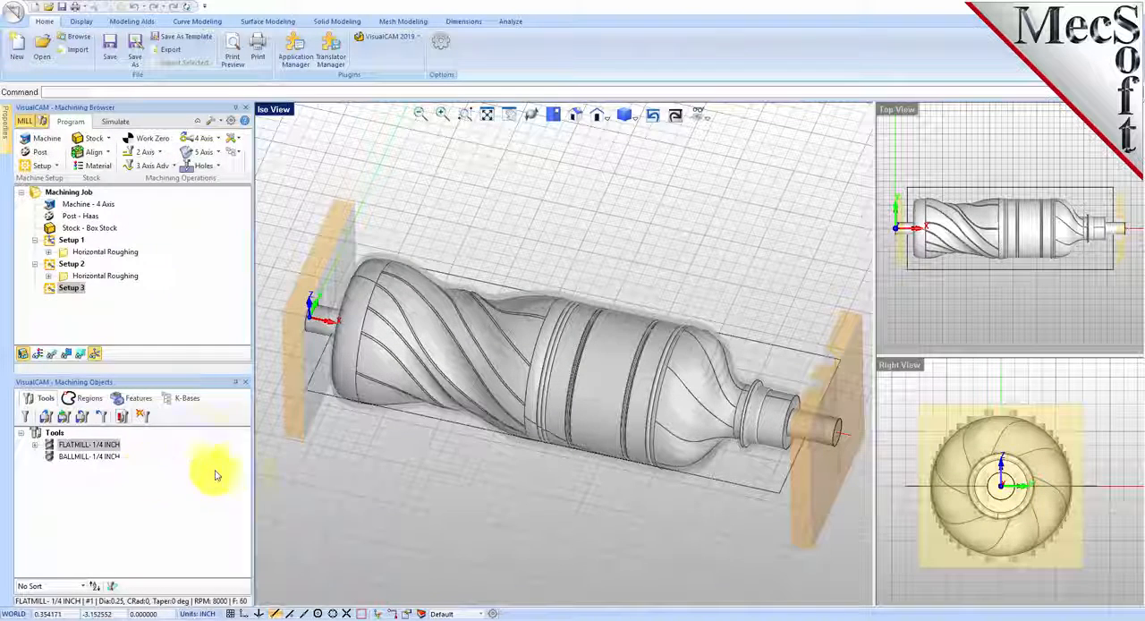
Step: Start a 4 Axis Parallel Finishing operation under Setup 3
left_click(52, 291)
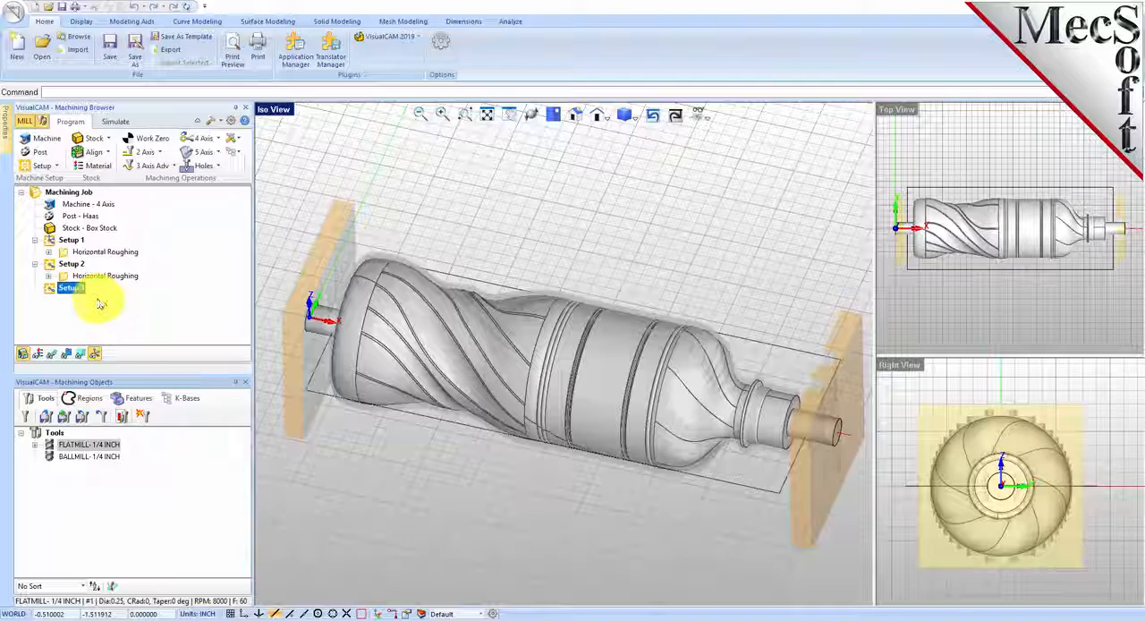
mouse_move(389, 366)
middle_mouse_down()
mouse_move(387, 342)
mouse_move(378, 357)
middle_mouse_up()
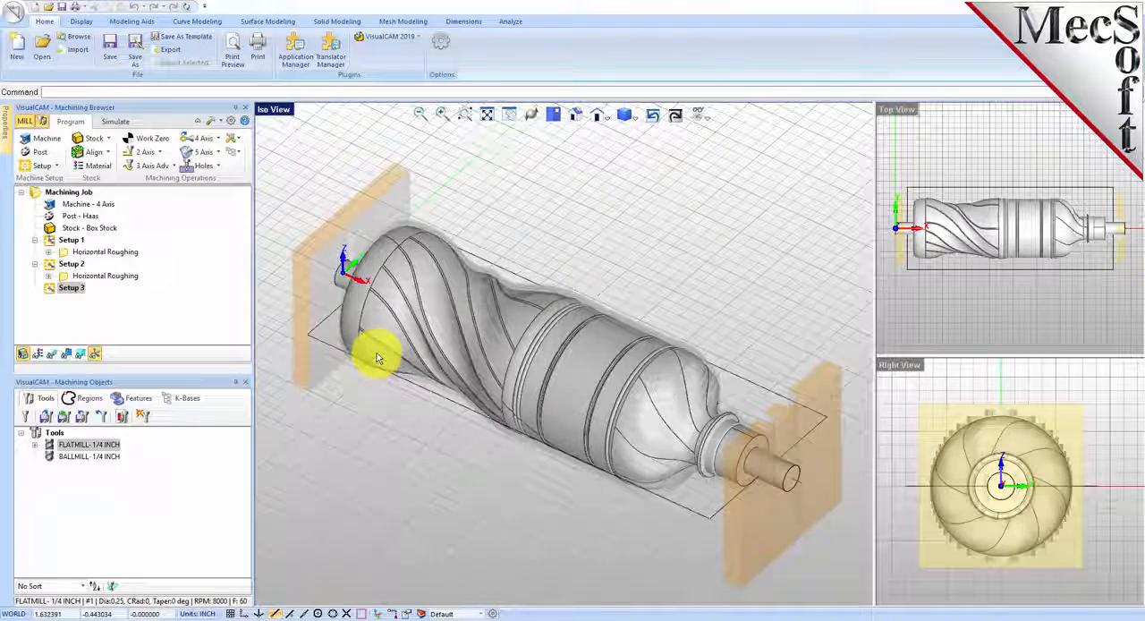
left_click(349, 207)
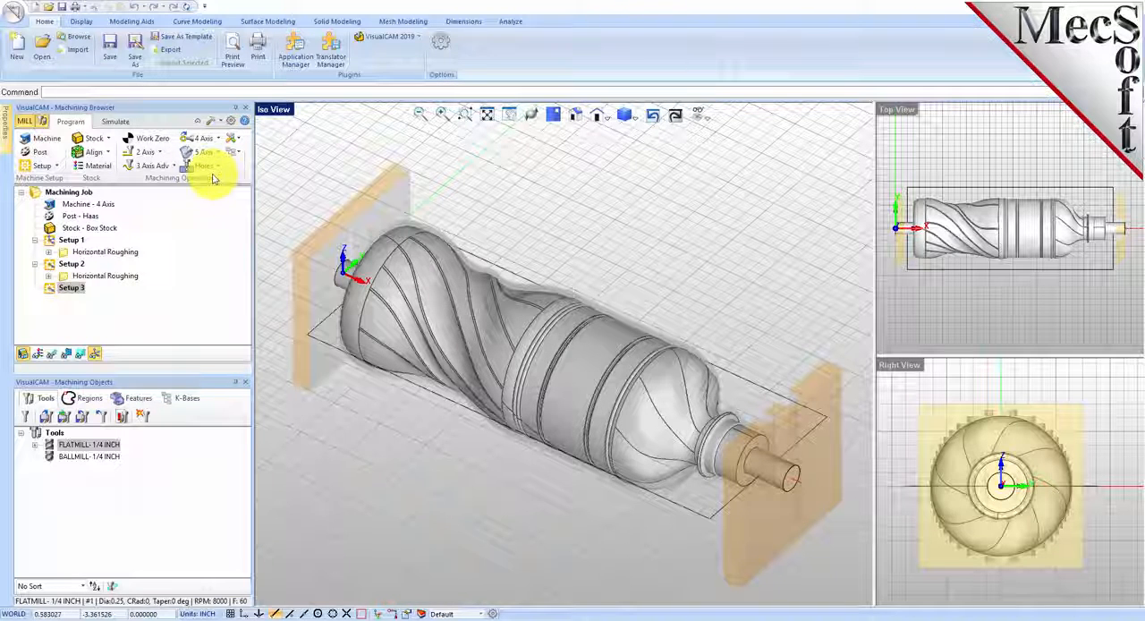
left_click(200, 137)
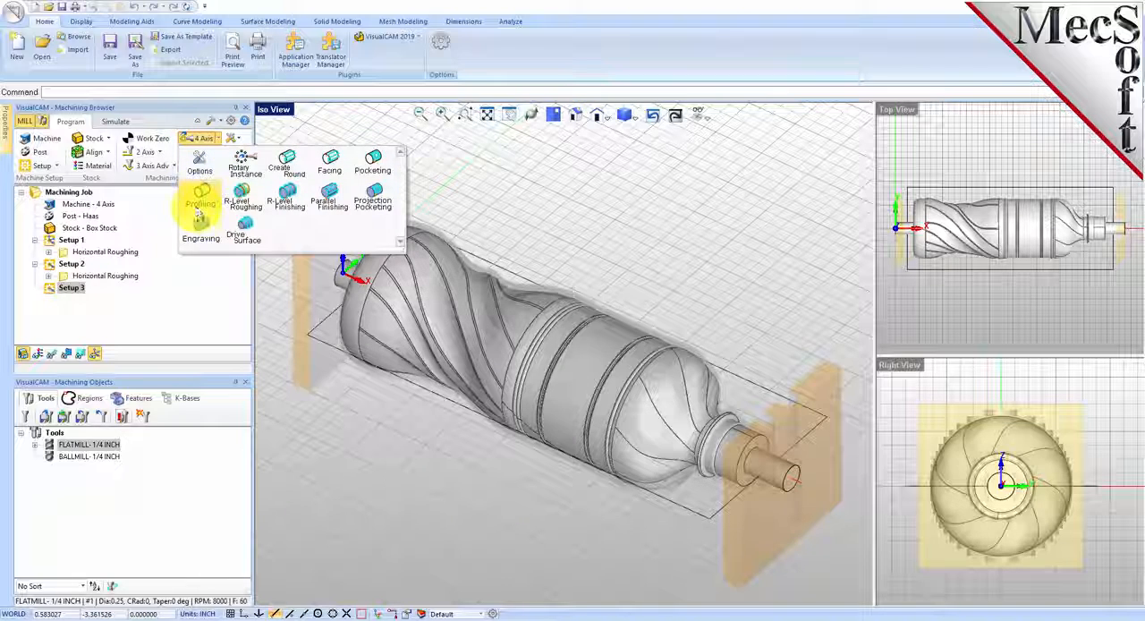
left_click(329, 202)
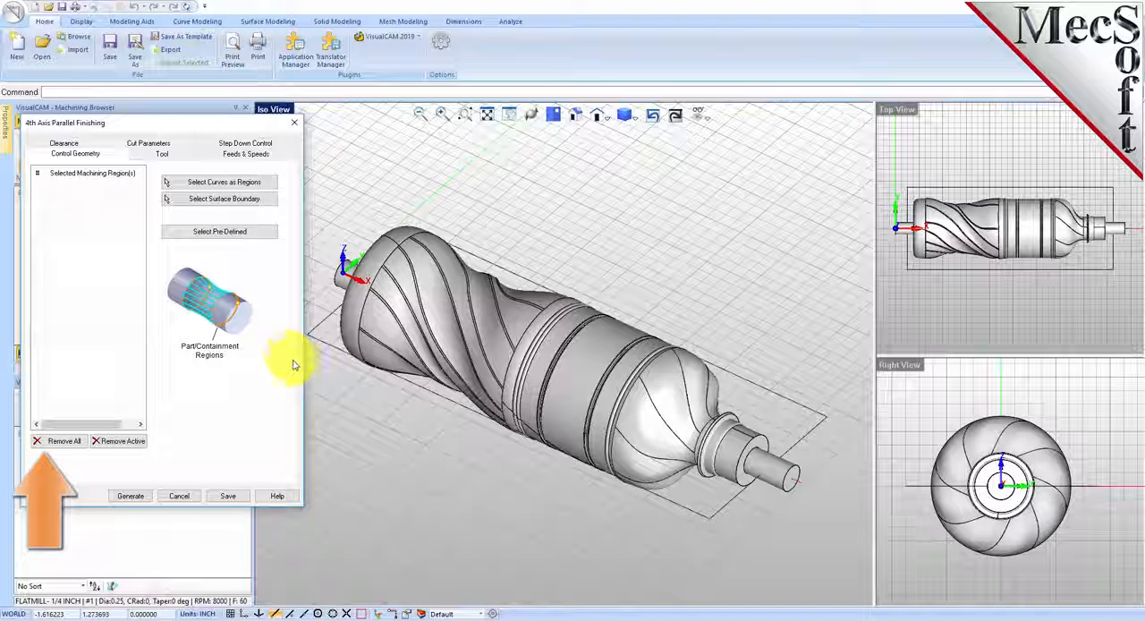
Step: Choose the BALLMILL-1/4 INCH tool for the parallel finishing and review its feeds and speeds
left_click(161, 153)
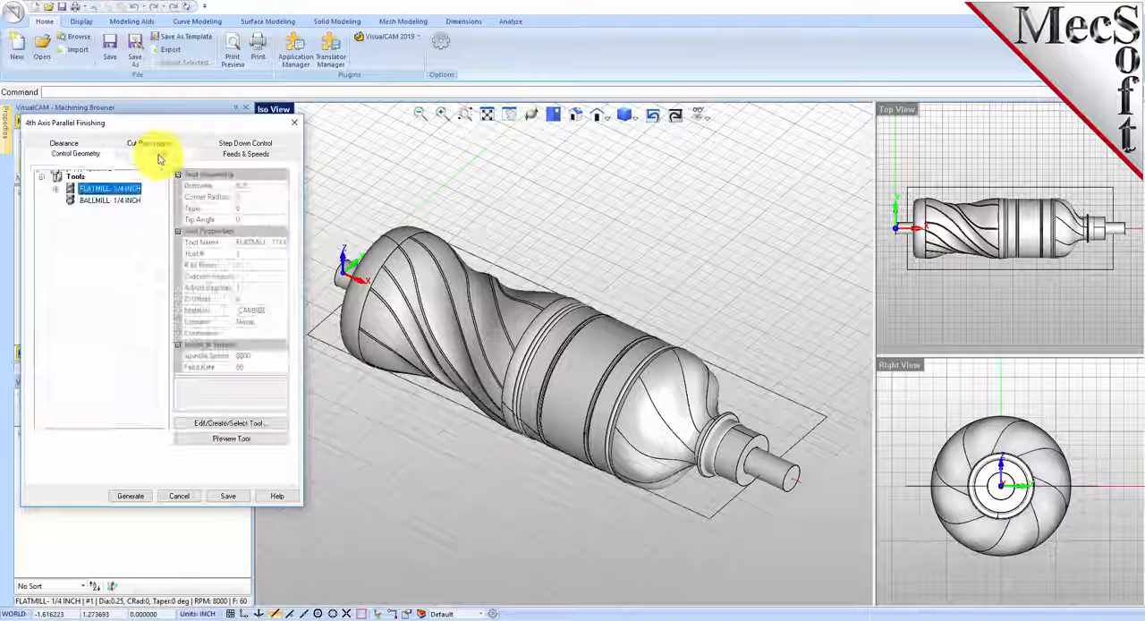
left_click(85, 200)
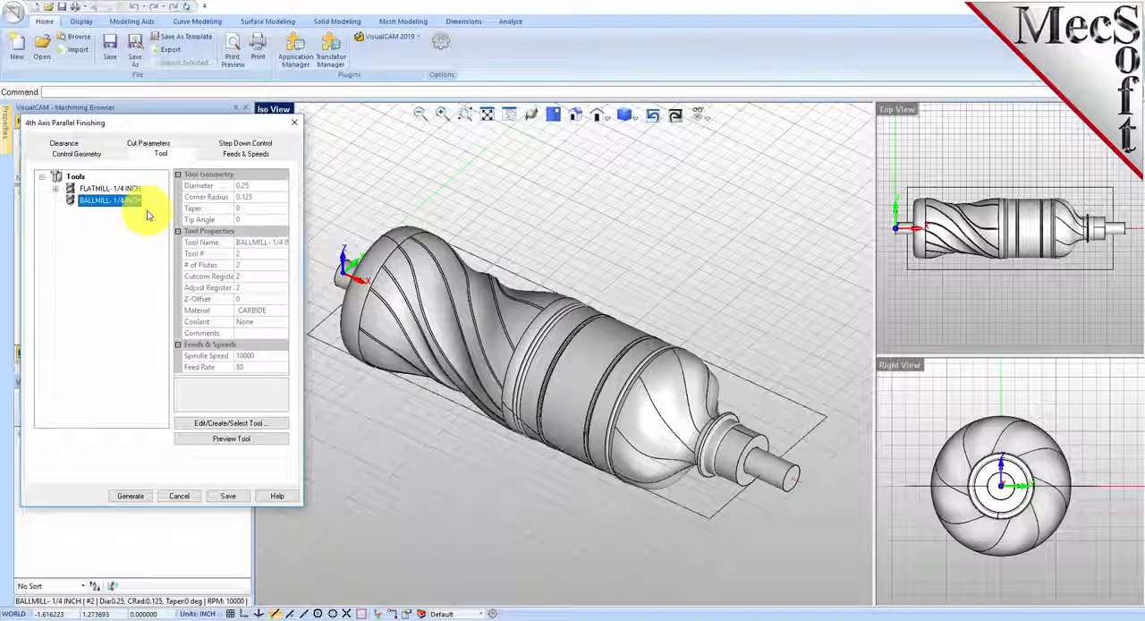
left_click(245, 153)
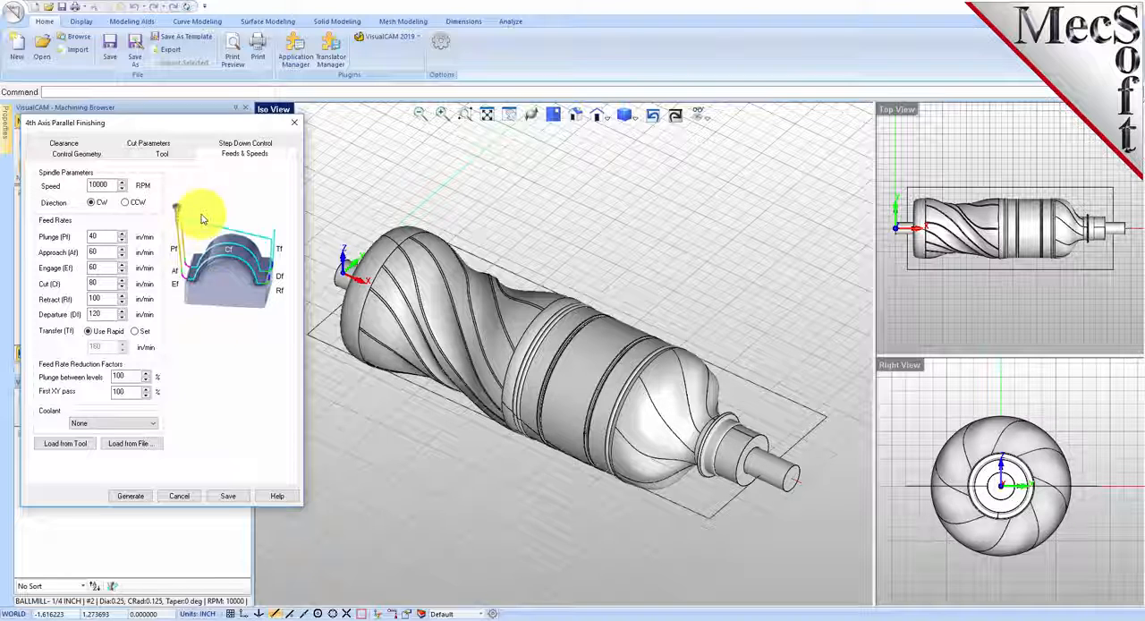
Step: Keep the Automatic clearance cylinder, use Clearance Geometry as the cut transfer method, and inspect the cylinder around the bottle
left_click(63, 143)
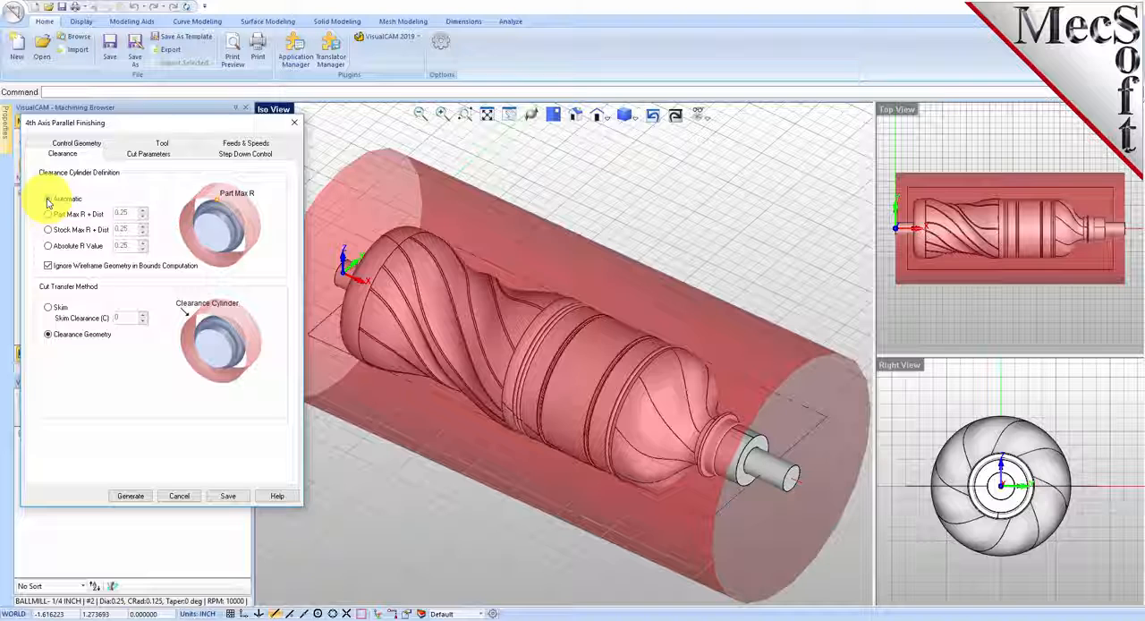
left_click(48, 336)
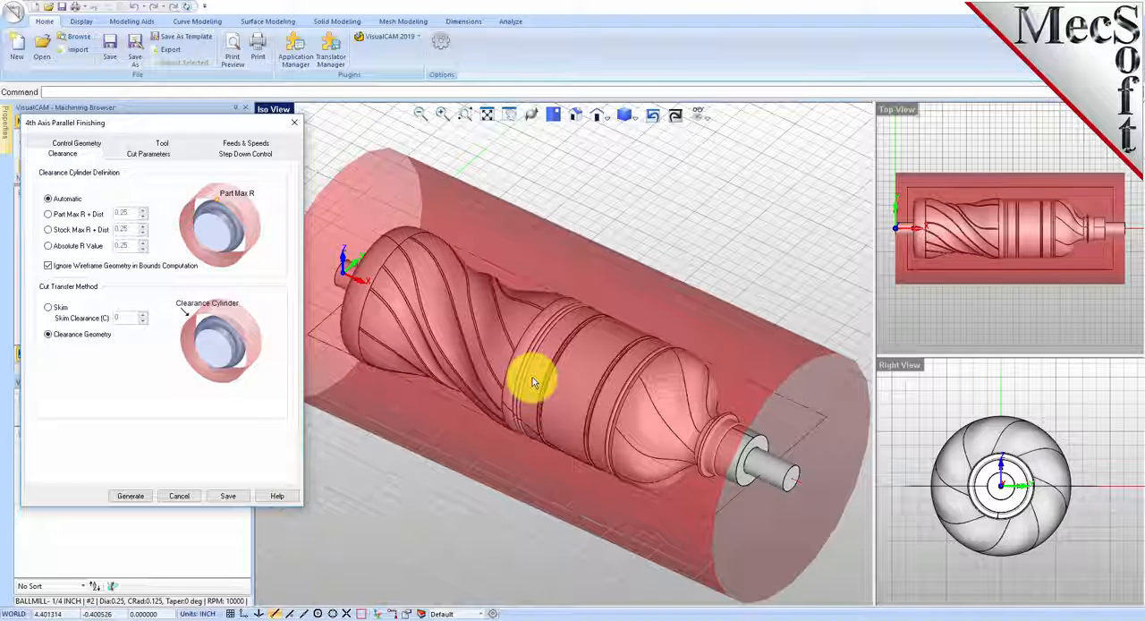
right_click_drag(685, 429, 524, 391)
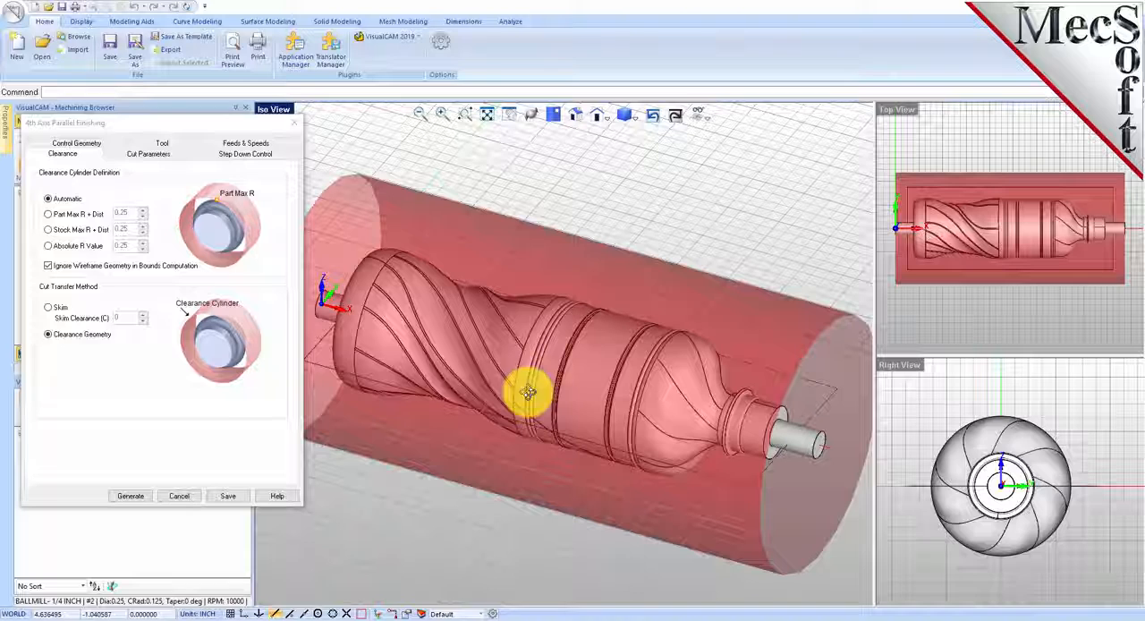
Step: Keep the parallel finishing tolerances at 0.001 and stock at 0, and use the Along cut pattern with ZigZag cutting
left_click(149, 154)
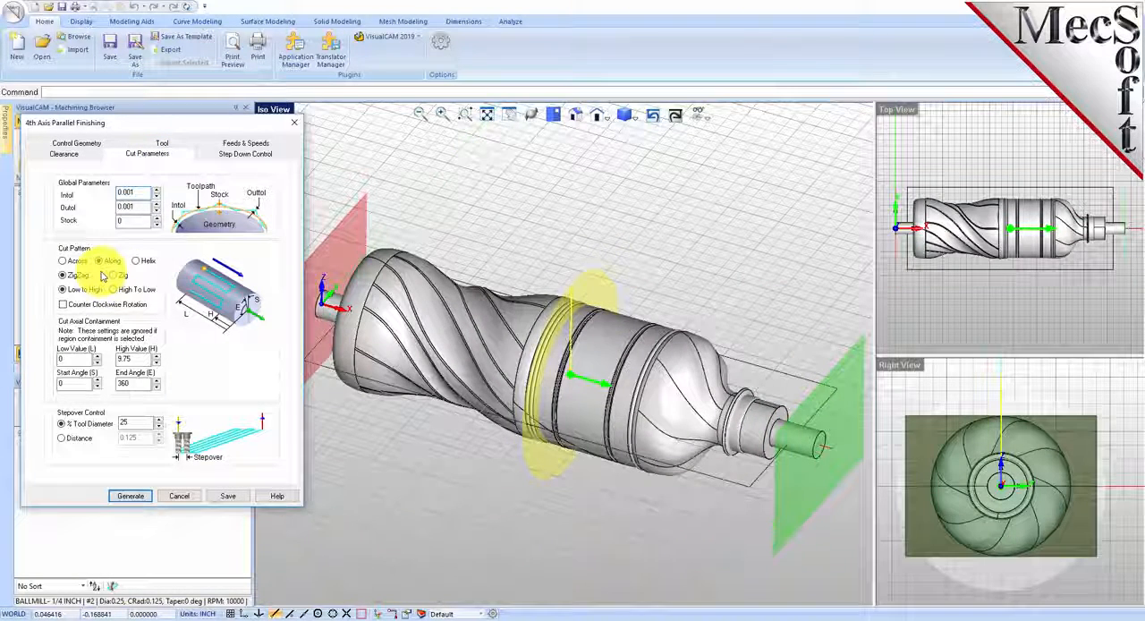
left_click_drag(143, 193, 87, 207)
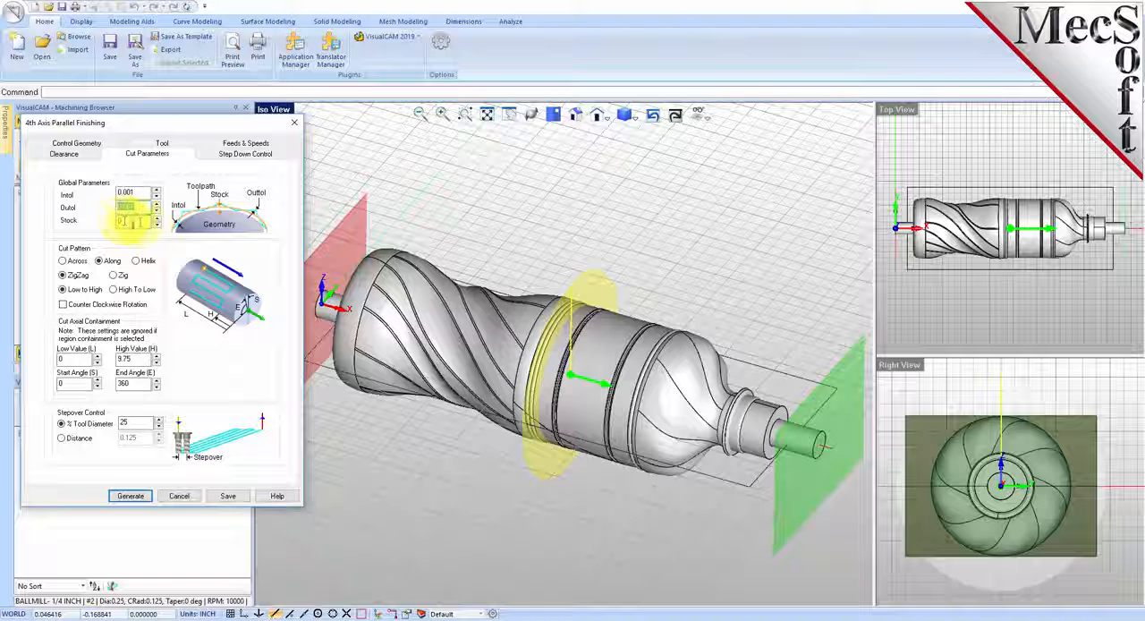
left_click(122, 221)
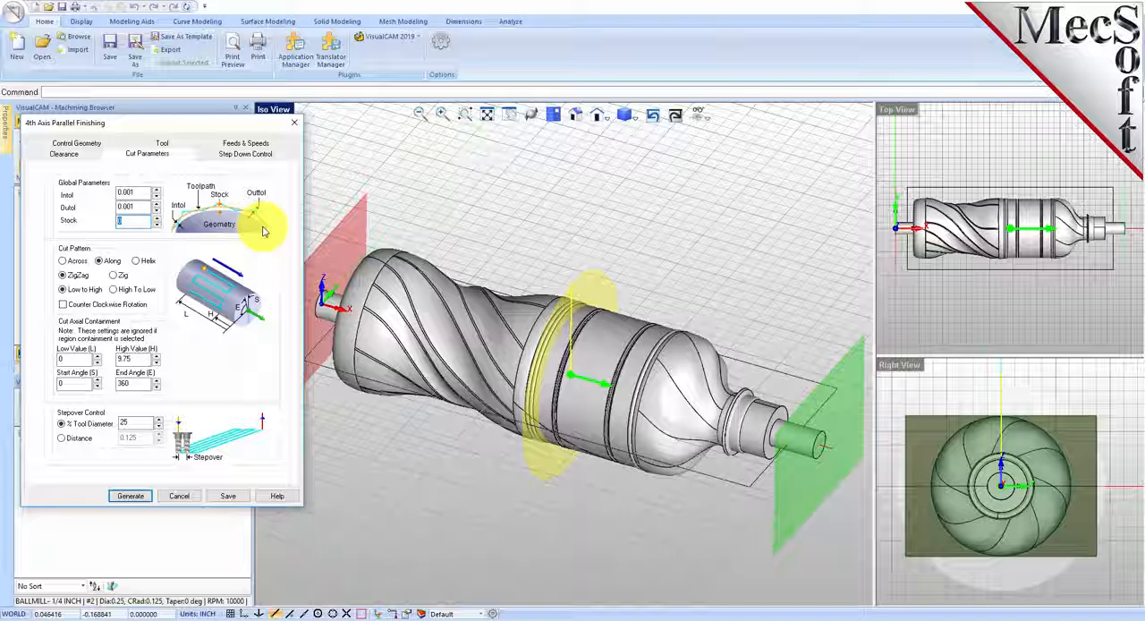
left_click(100, 261)
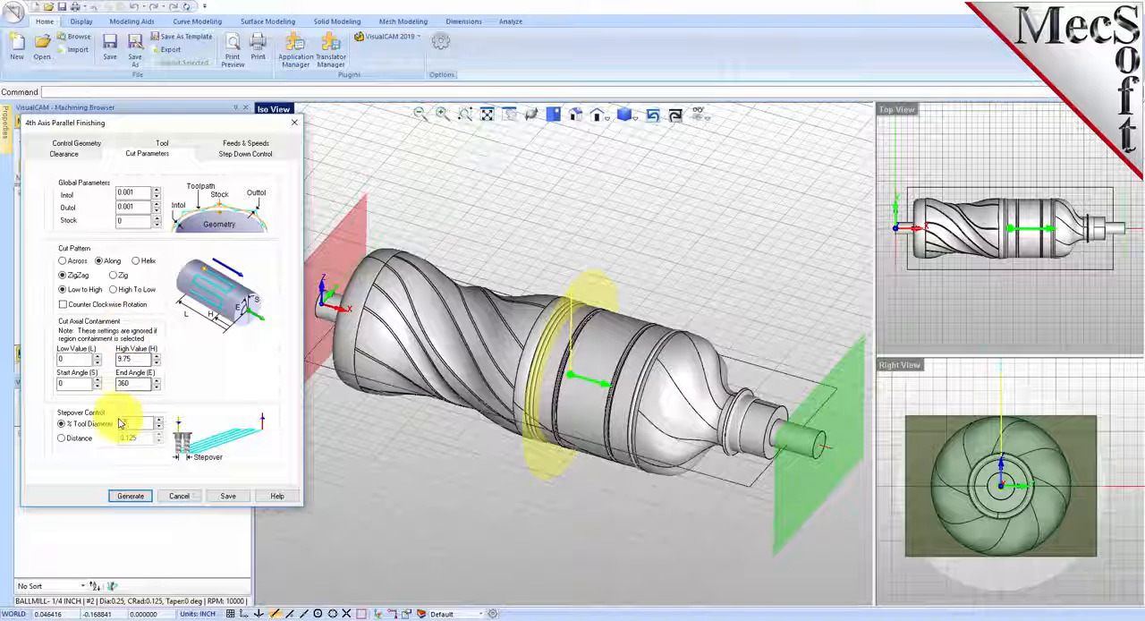
Step: Limit the cut axially from 0.5 to 9.25, keeping the start angle at 0 and the end angle at 360
left_click(48, 358)
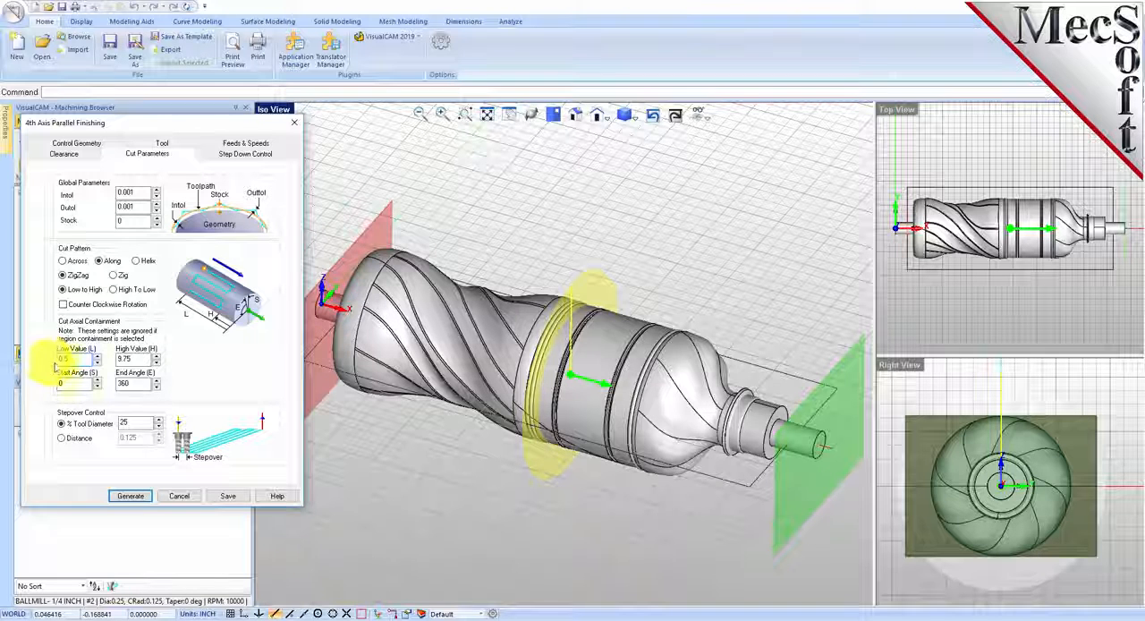
type("0.5")
double_click(134, 358)
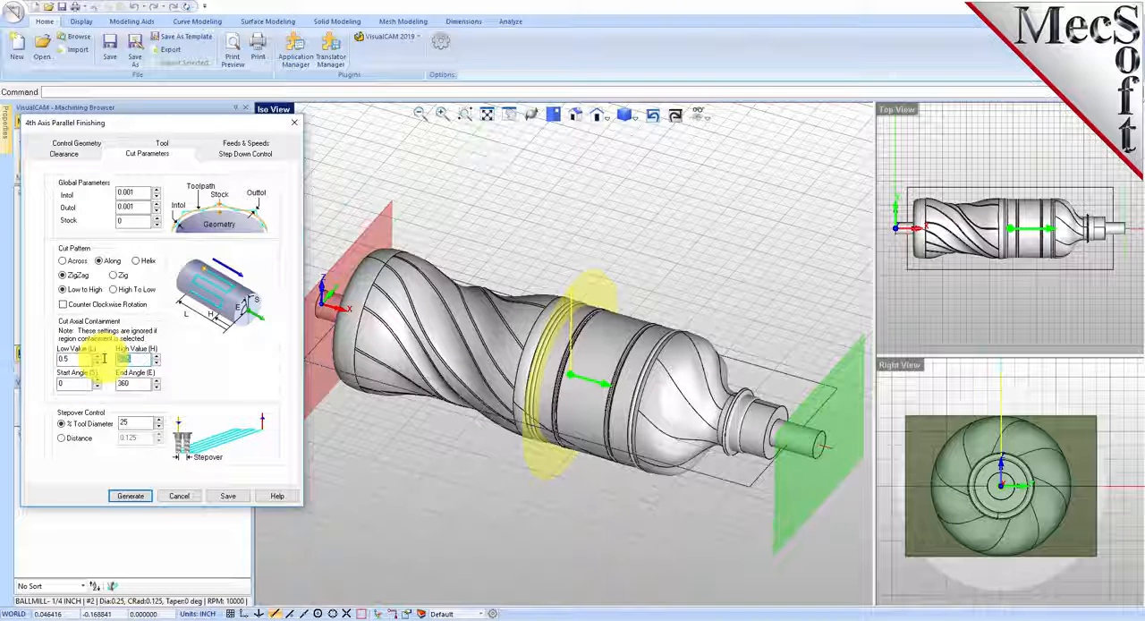
type("3.25")
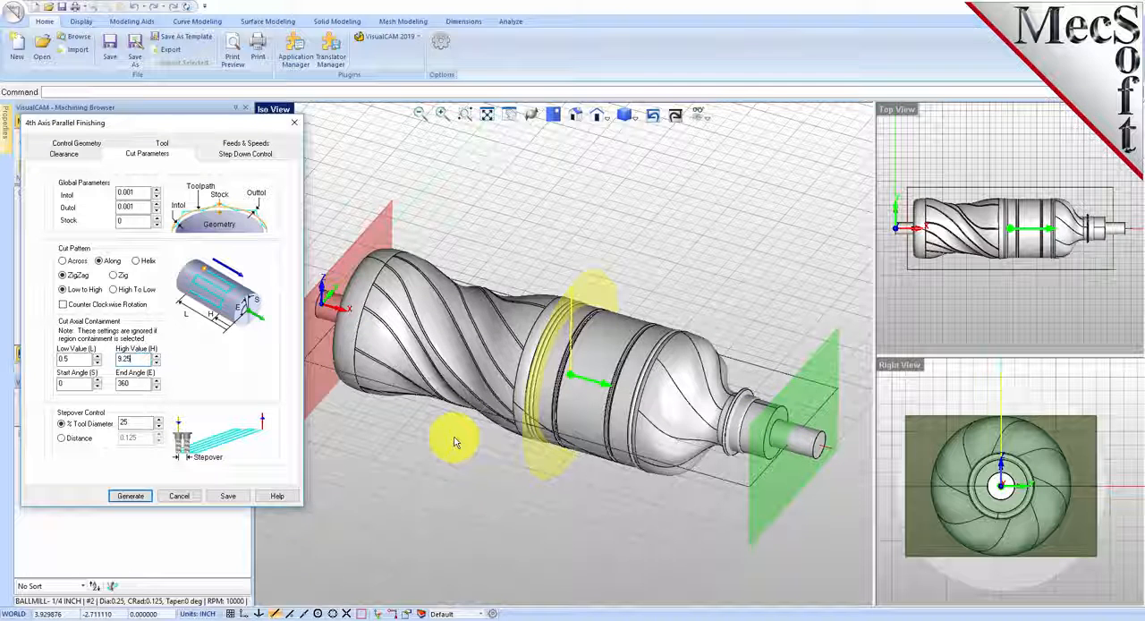
left_click_drag(73, 384, 38, 383)
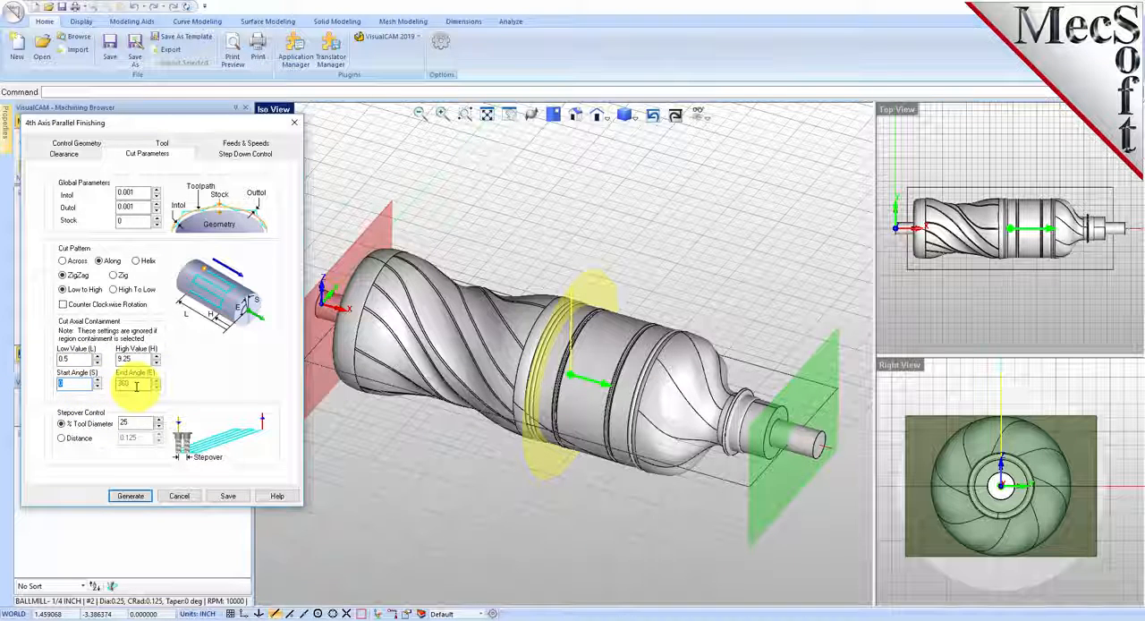
left_click_drag(115, 384, 178, 393)
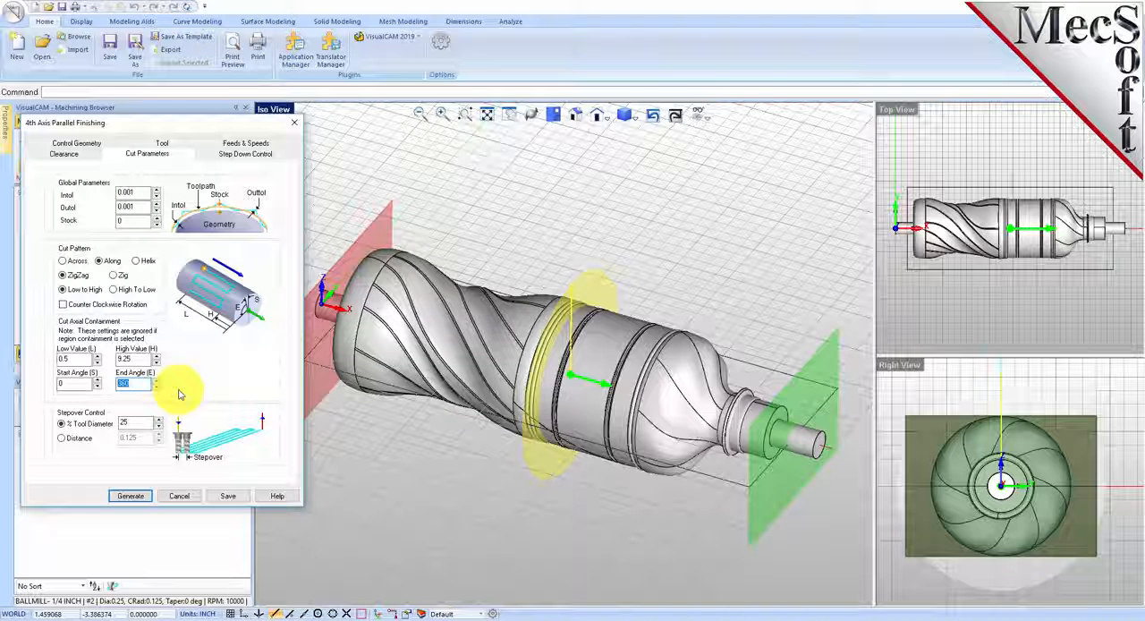
Step: Set the stepover to 15% of the tool diameter and generate the 4th Axis Parallel Finishing toolpath
left_click(132, 421)
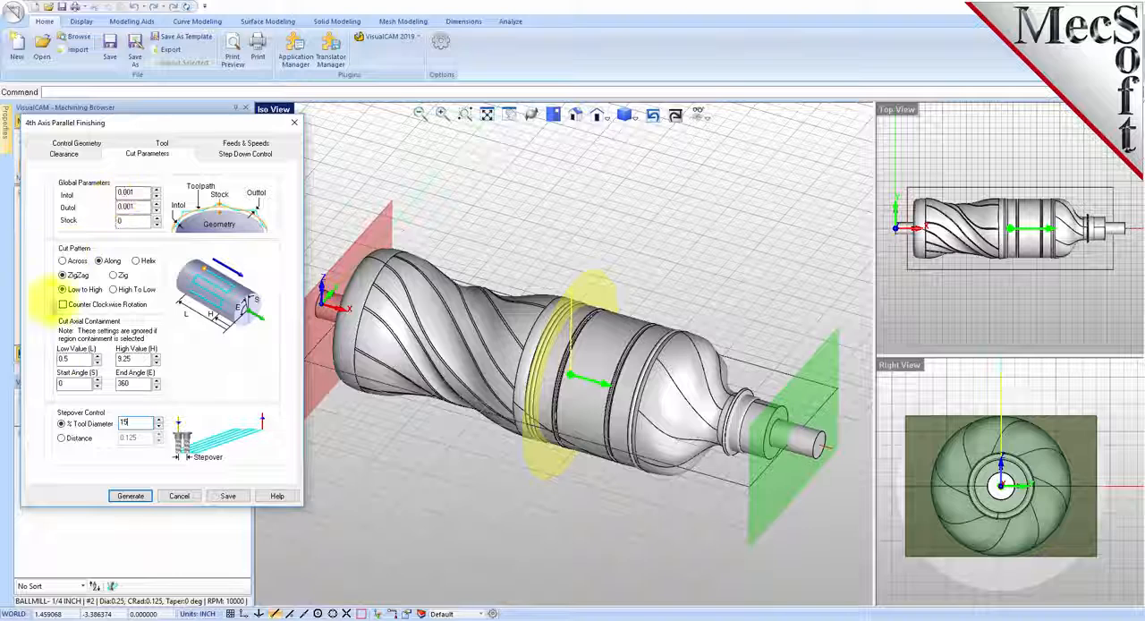
left_click(140, 497)
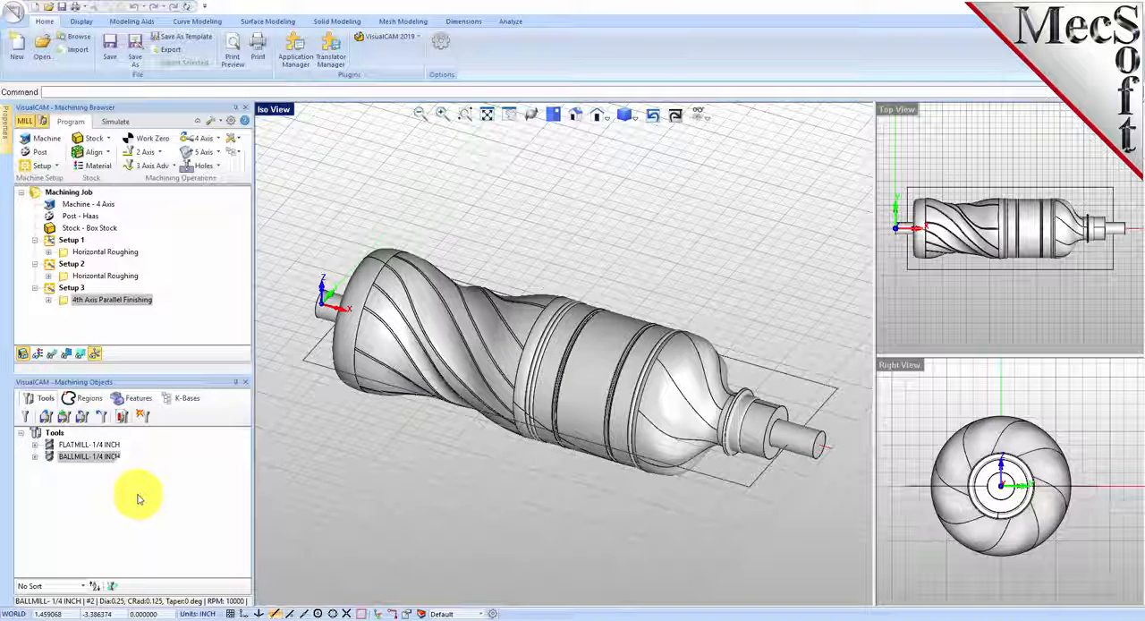
Step: Simulate the 4th Axis Parallel Finishing cut on the roughed bottle stock
left_click(114, 121)
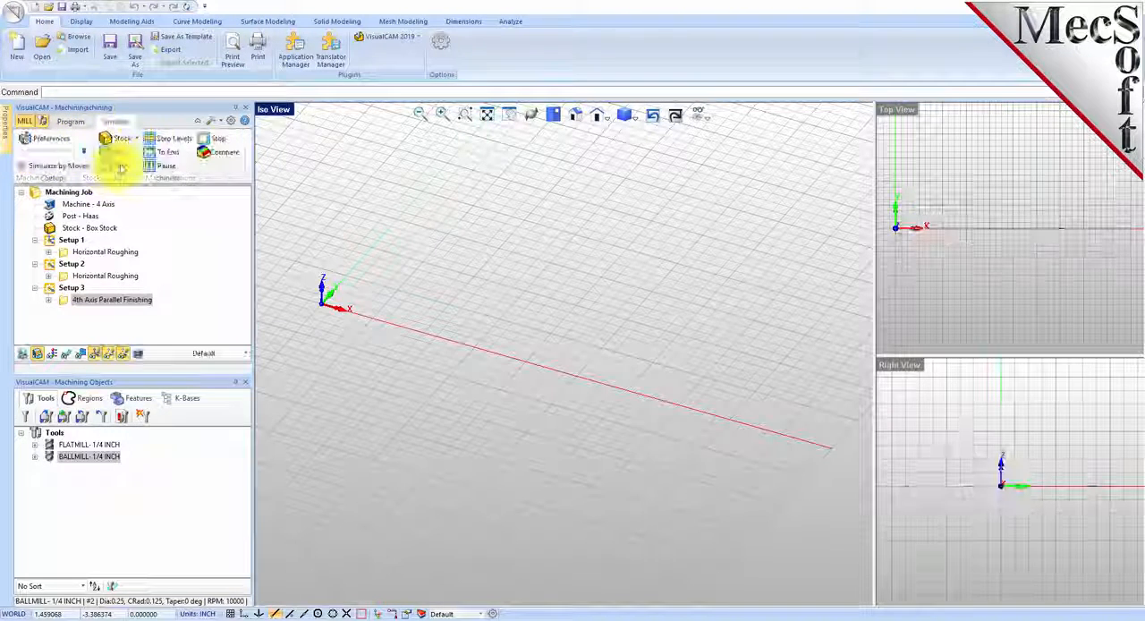
left_click(115, 152)
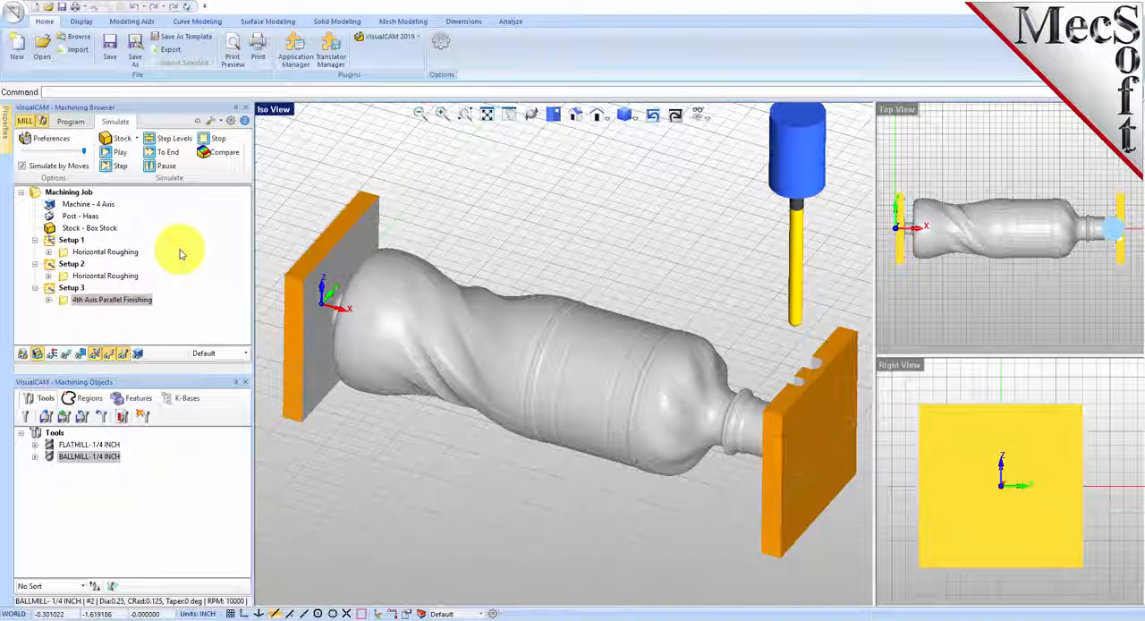
Step: Post all operations of the machining job with the Haas post to 4-axis Model-Completed.nc
left_click(73, 122)
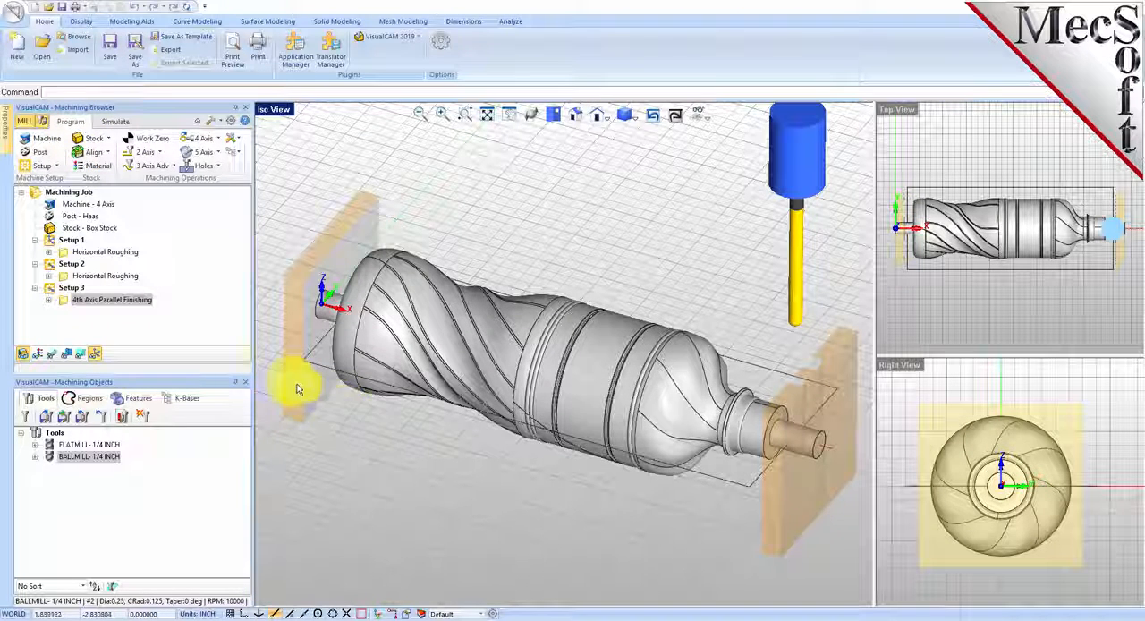
left_click(79, 193)
right_click(79, 192)
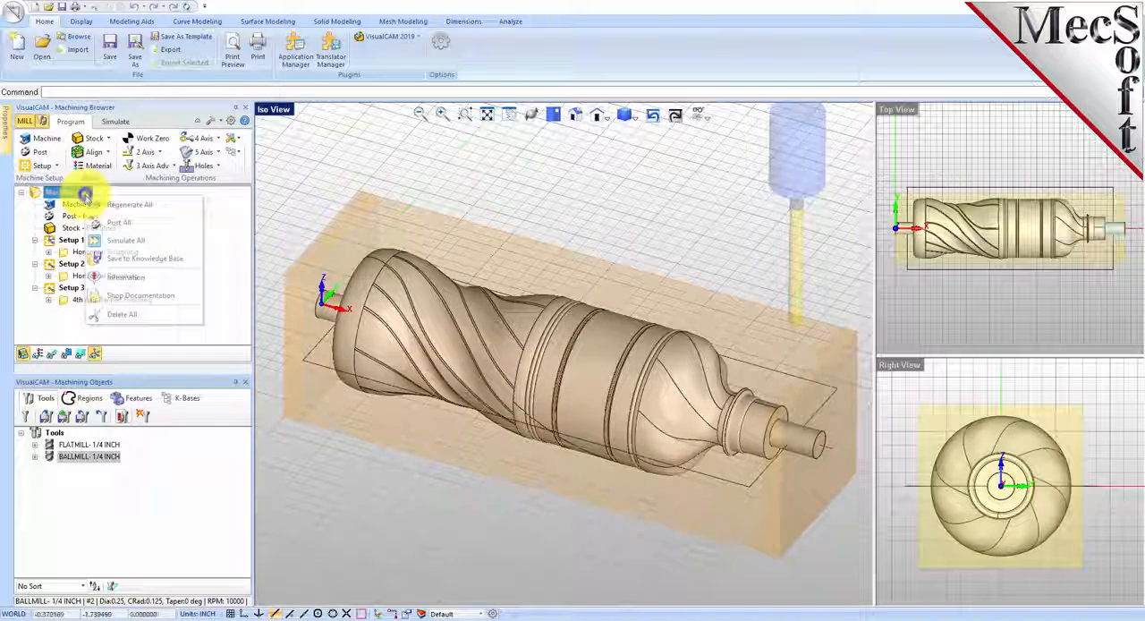
left_click(170, 223)
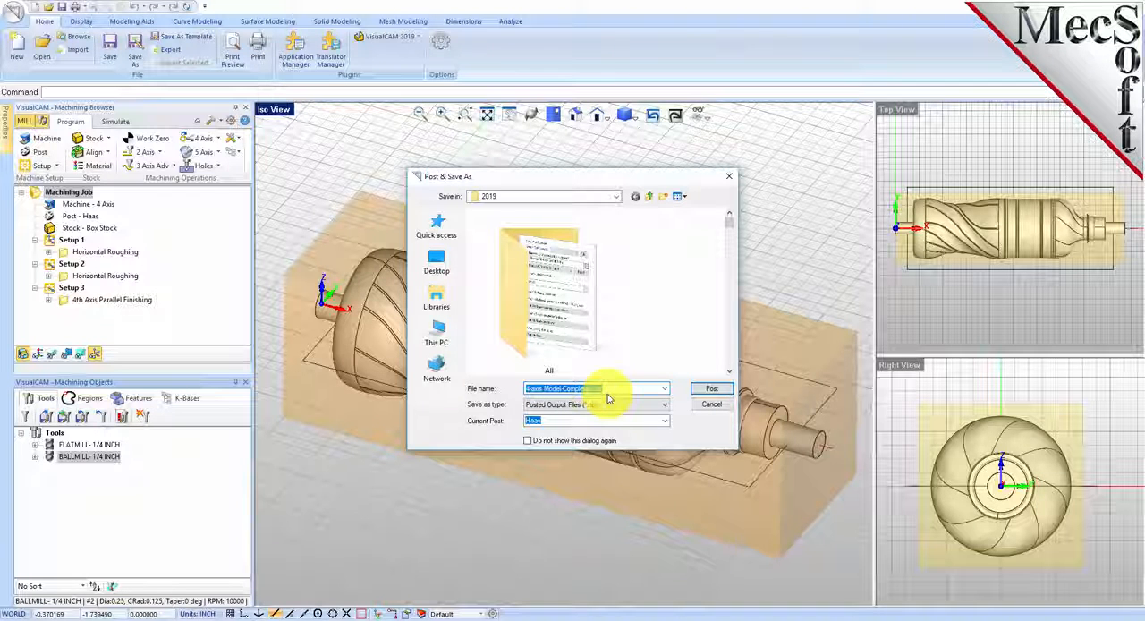
left_click(710, 389)
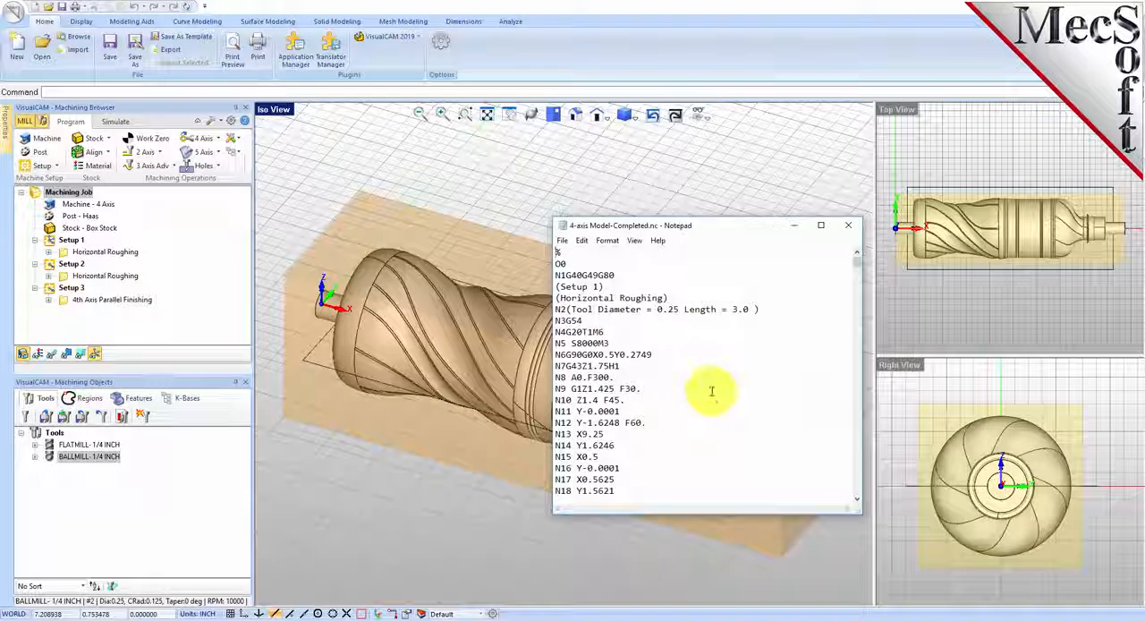
Step: Examine the start of the posted G-code, including the Horizontal Roughing comment, and close the file
mouse_move(856, 256)
left_mouse_down()
mouse_move(854, 495)
mouse_move(850, 235)
left_mouse_up()
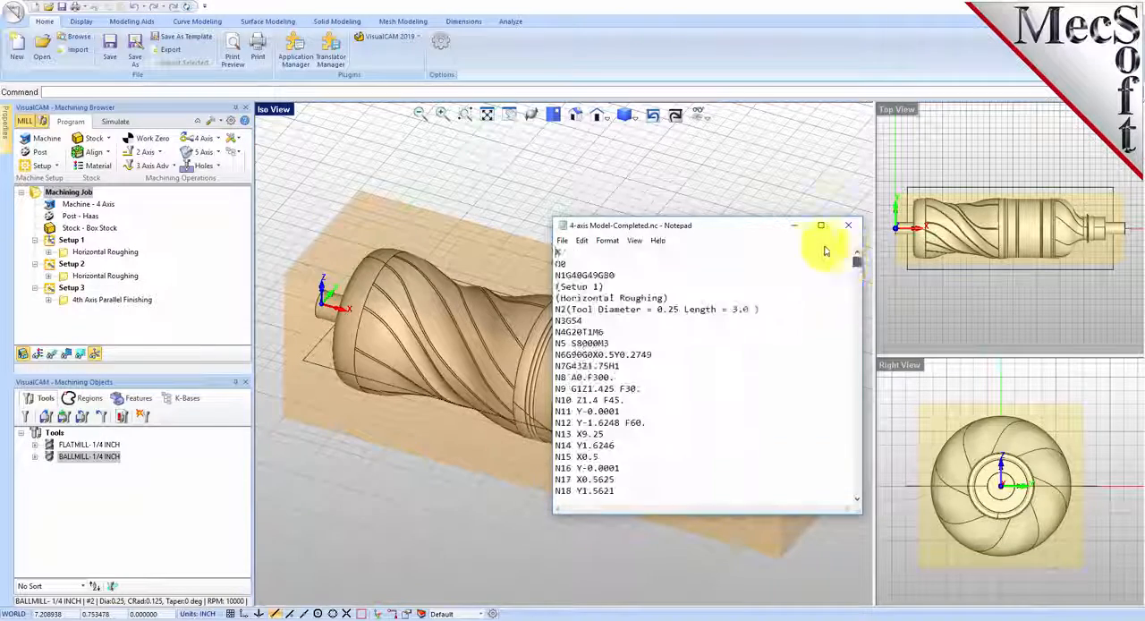
left_click_drag(668, 304, 555, 298)
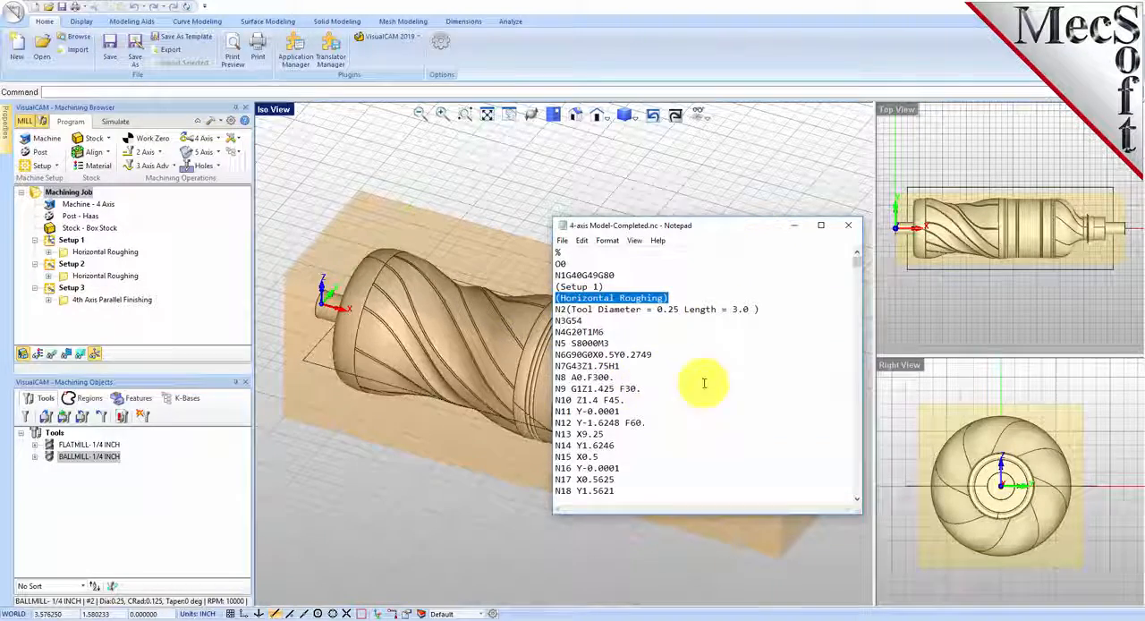
left_click(846, 225)
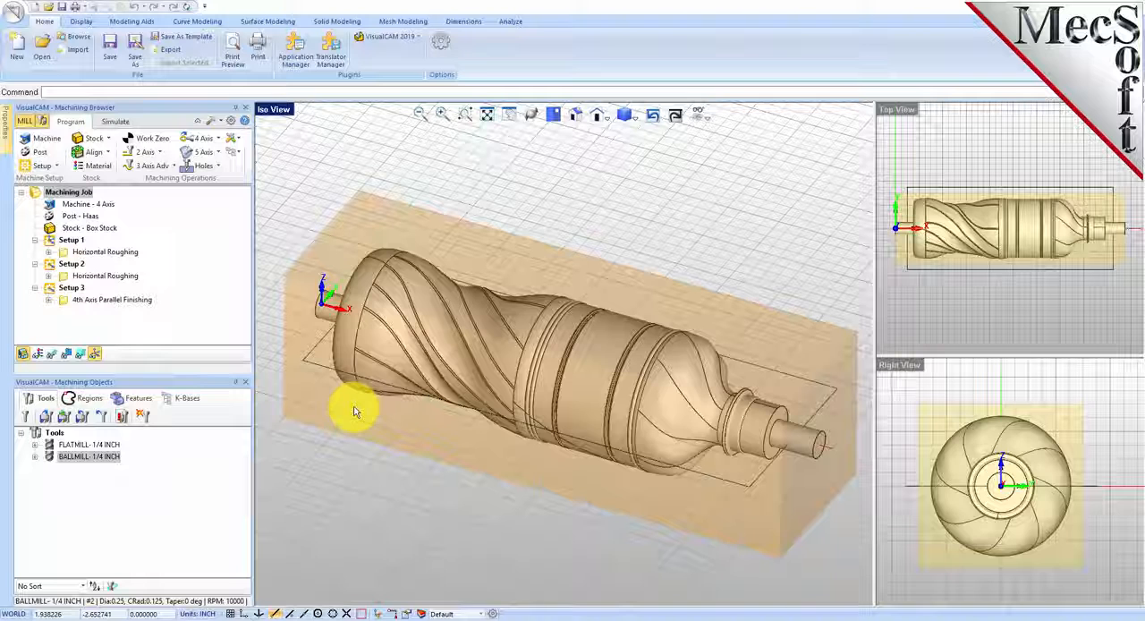
Step: Review the Post option for the 4th Axis Parallel Finishing alone, and for it together with Setup 2's Horizontal Roughing
left_click(108, 301)
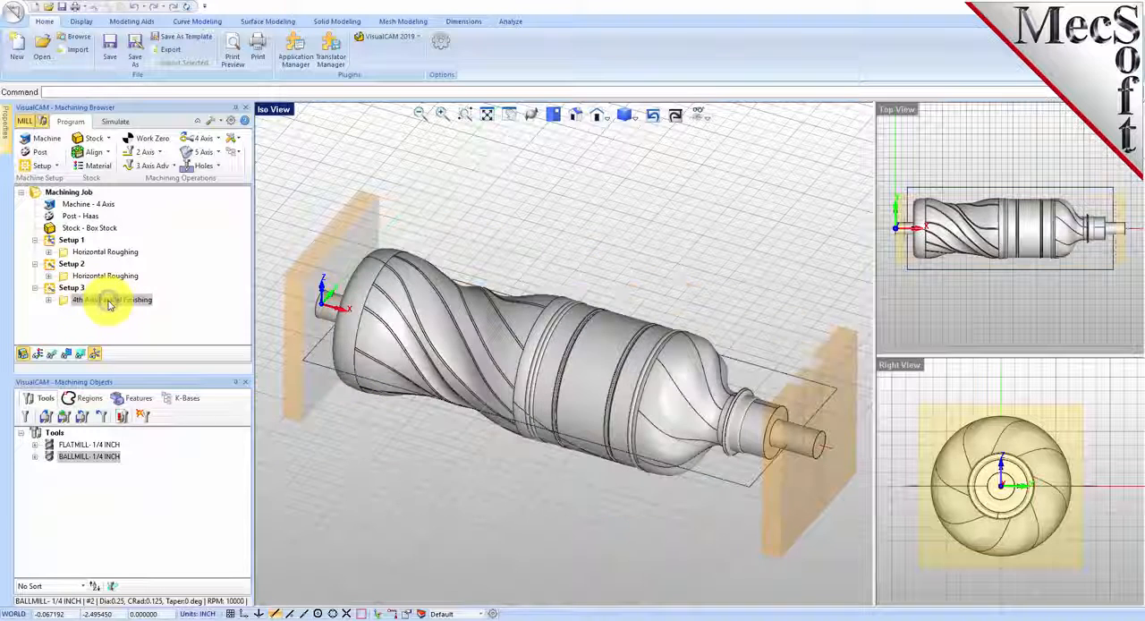
right_click(109, 302)
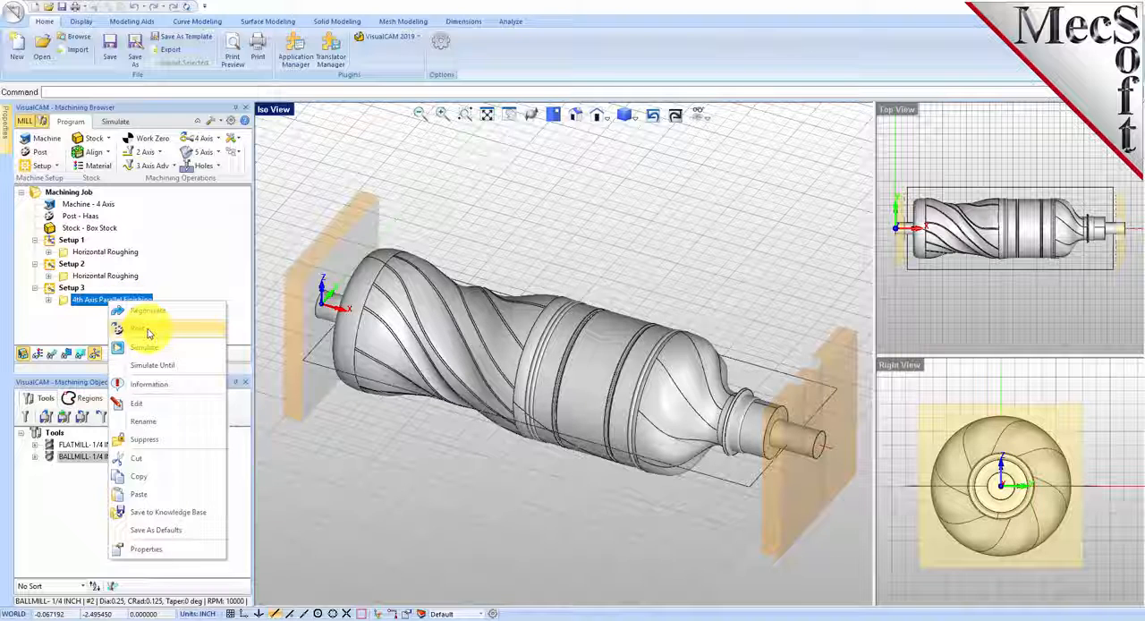
left_click(304, 431)
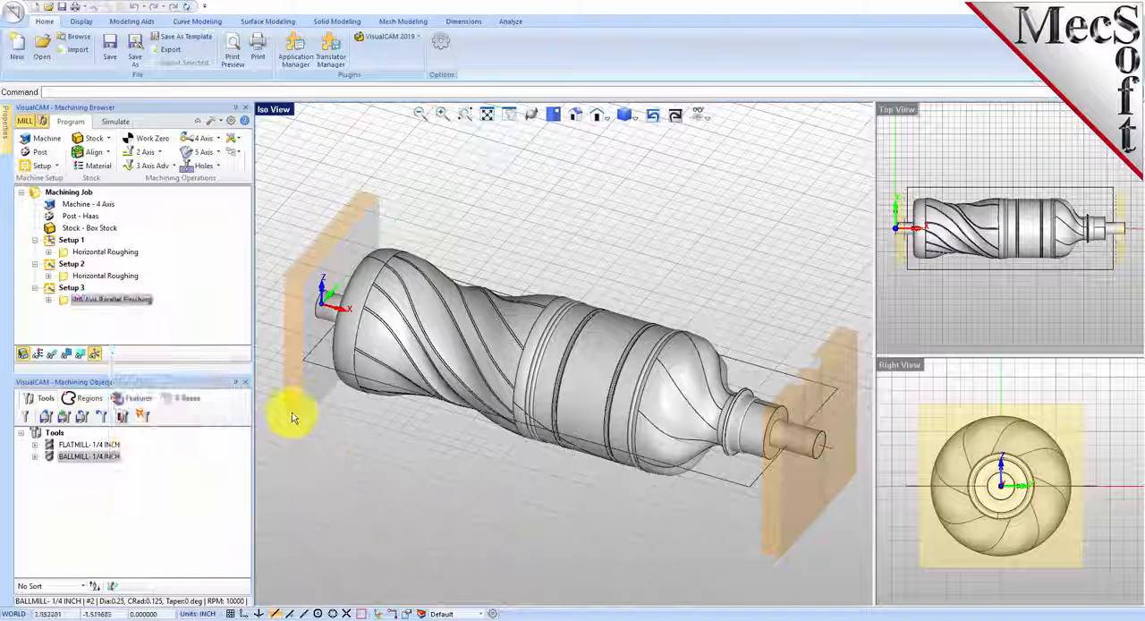
left_click(62, 302)
left_click(67, 278, "ctrl")
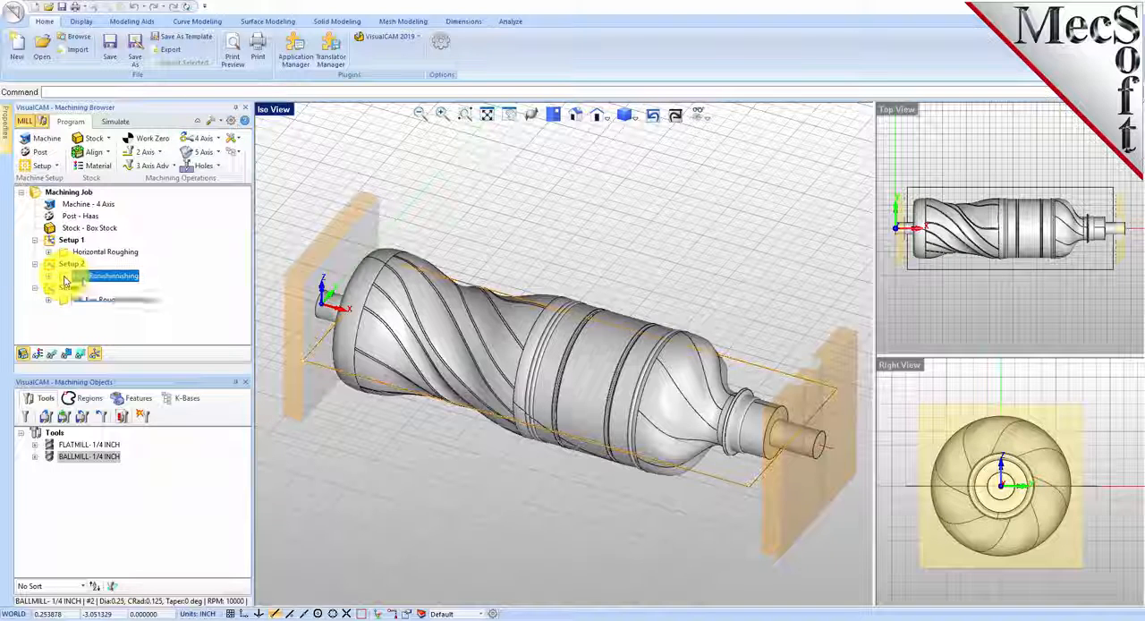
right_click(116, 282)
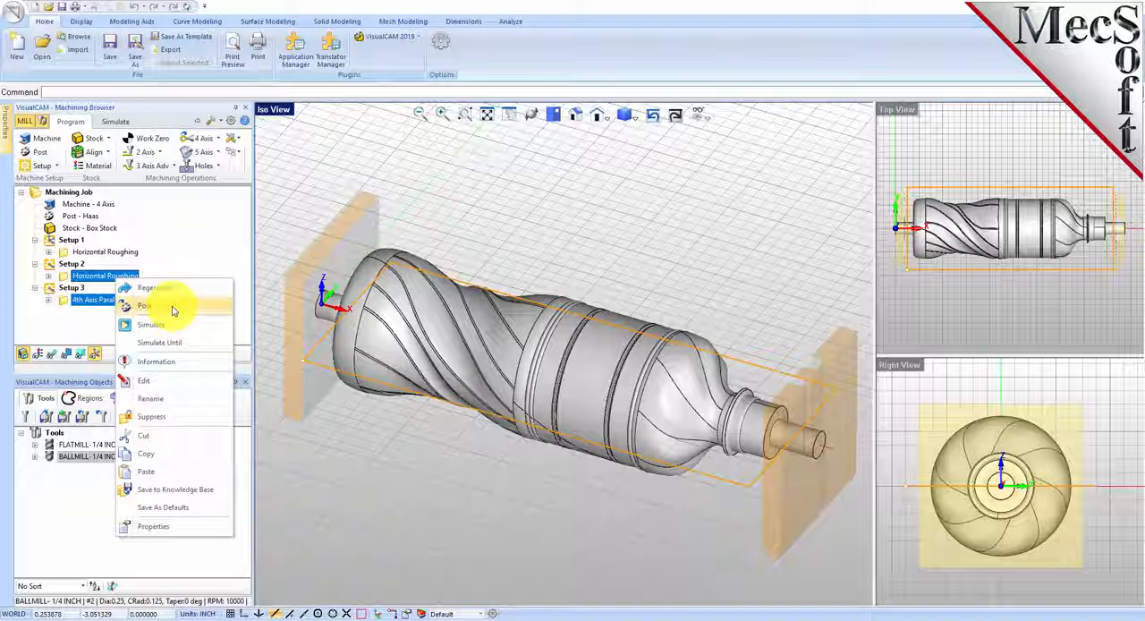